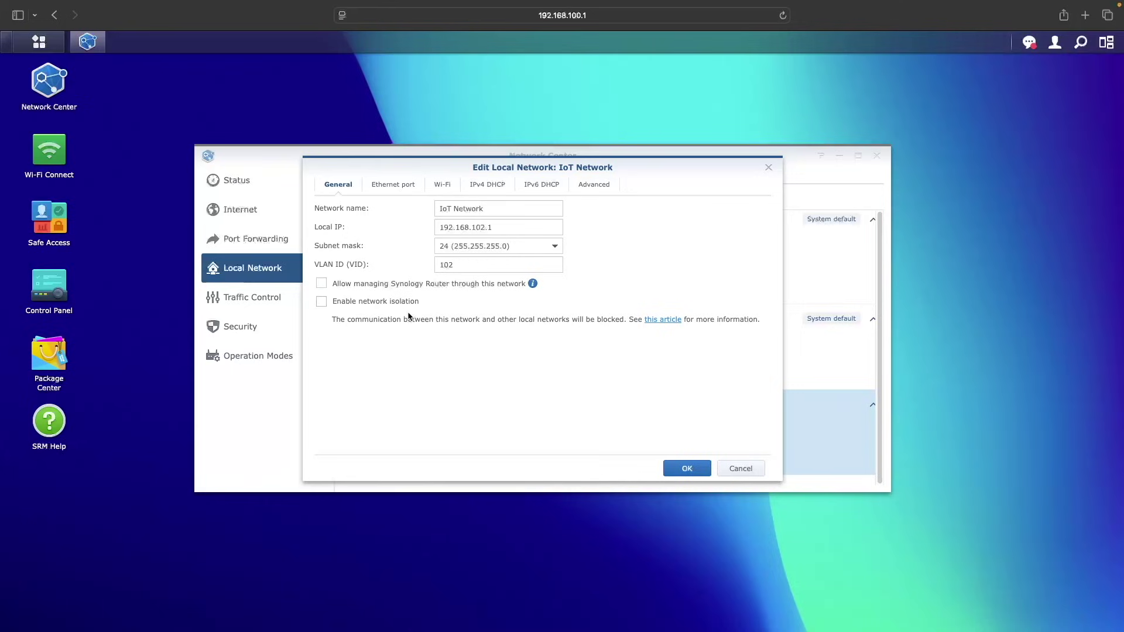
Save the IoT Network with network isolation off and turn off network isolation for the Server Network
click(679, 467)
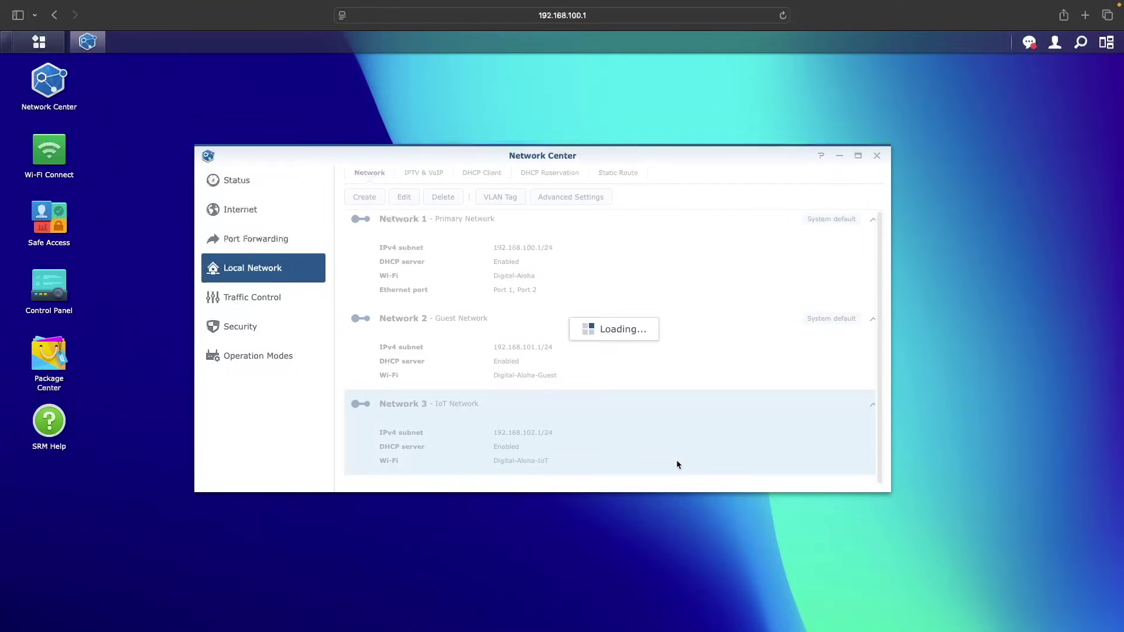
scroll(664, 424, down, 3)
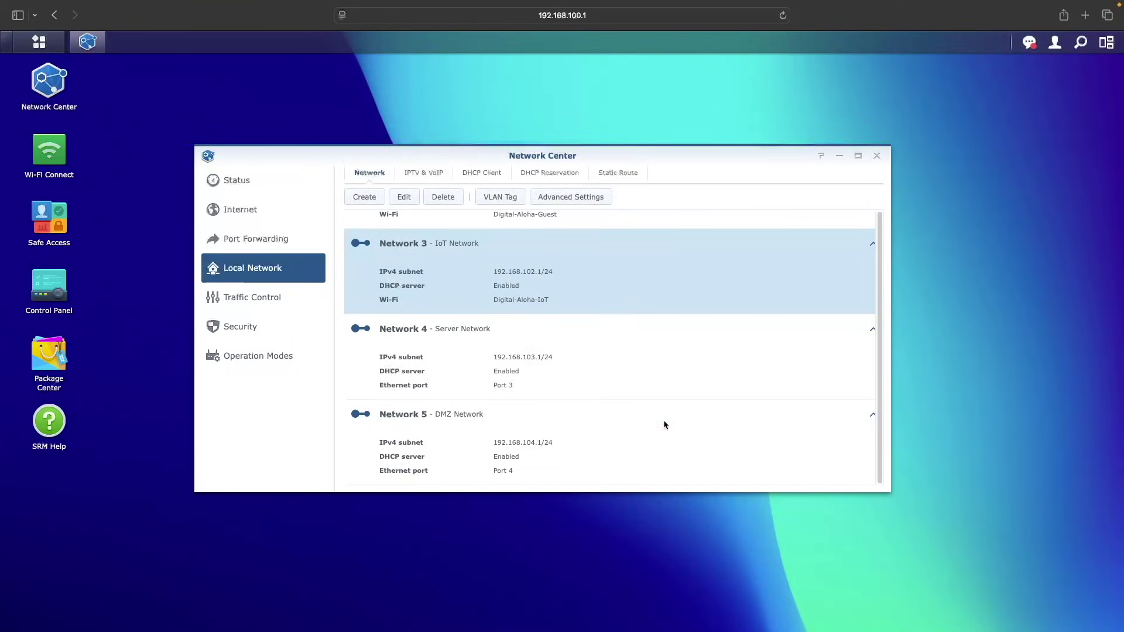
click(459, 357)
click(403, 197)
click(377, 303)
click(682, 468)
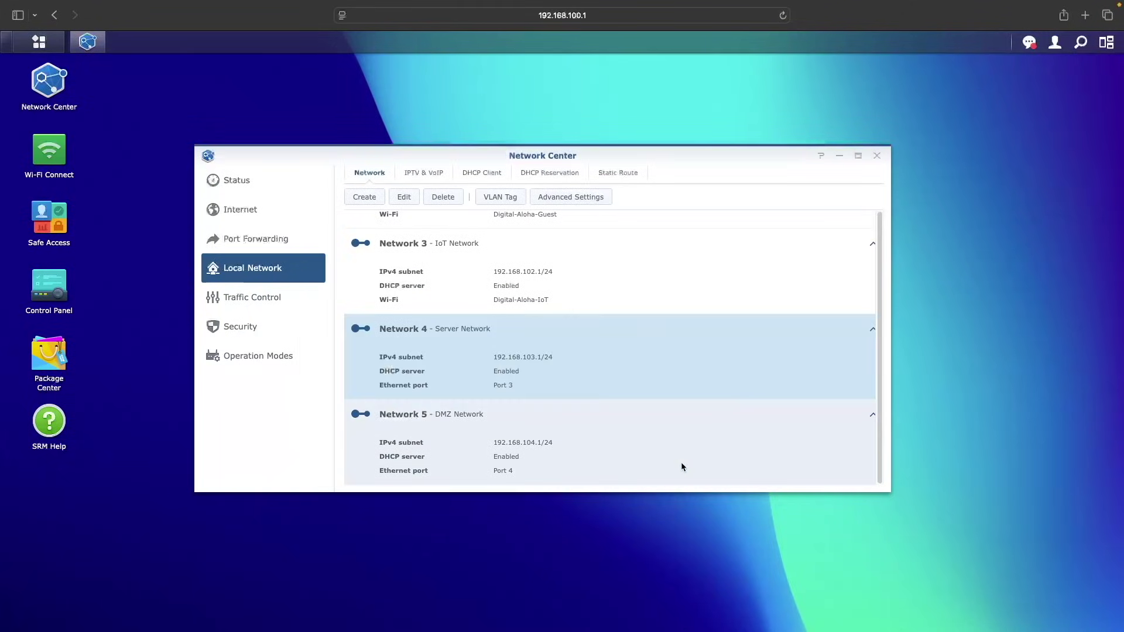
Turn off client isolation in the Wi-Fi settings of the Guest Network
scroll(681, 460, up, 3)
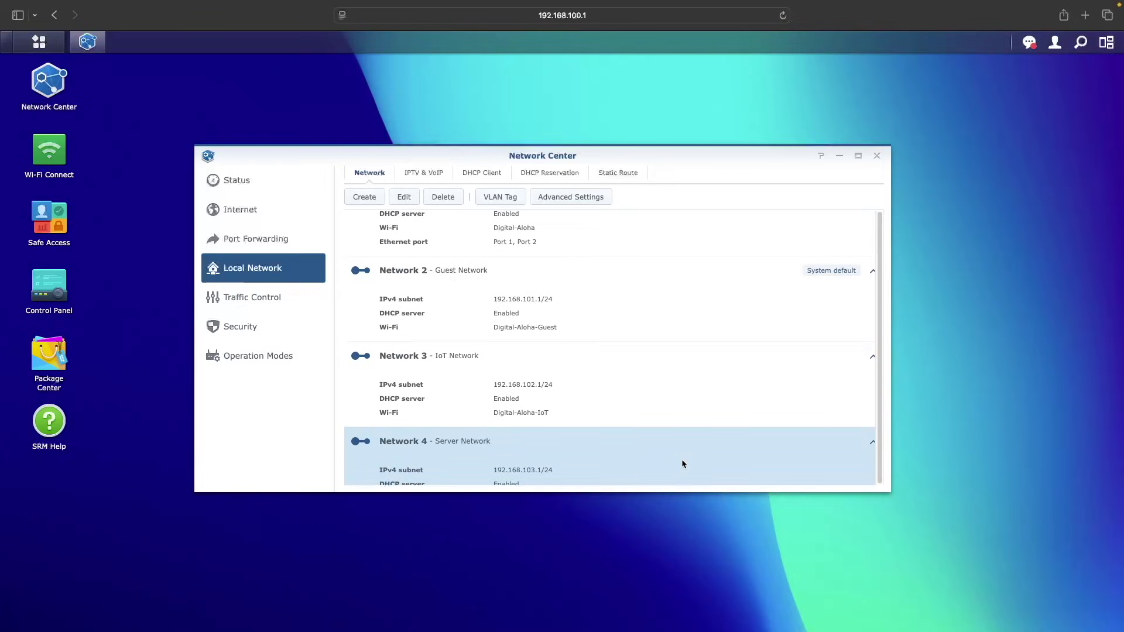
click(473, 293)
click(411, 200)
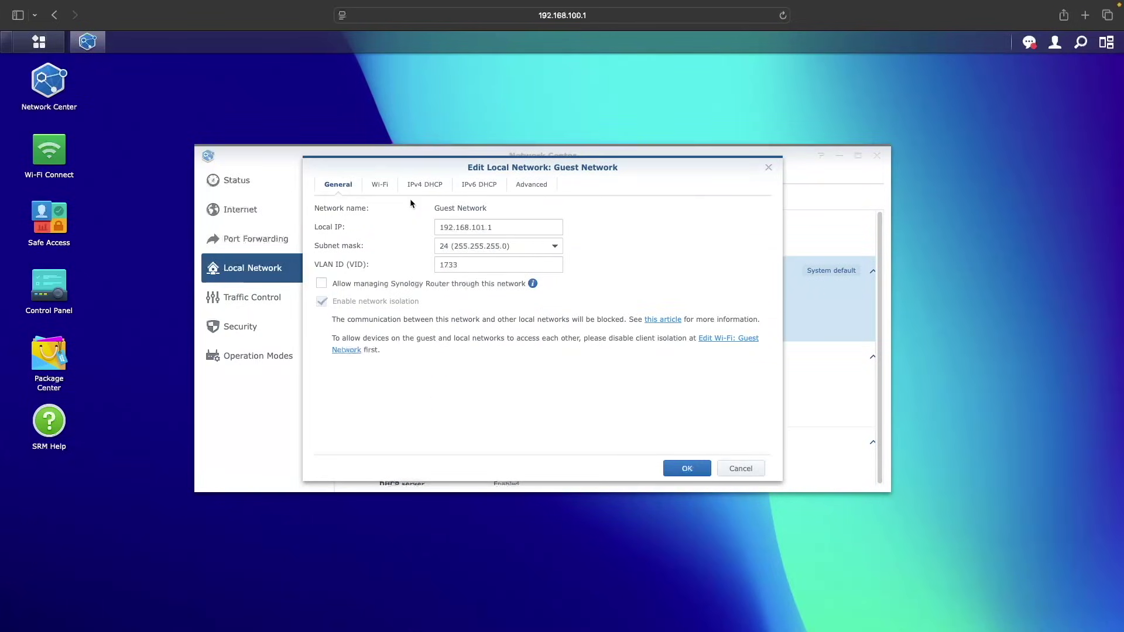
click(384, 185)
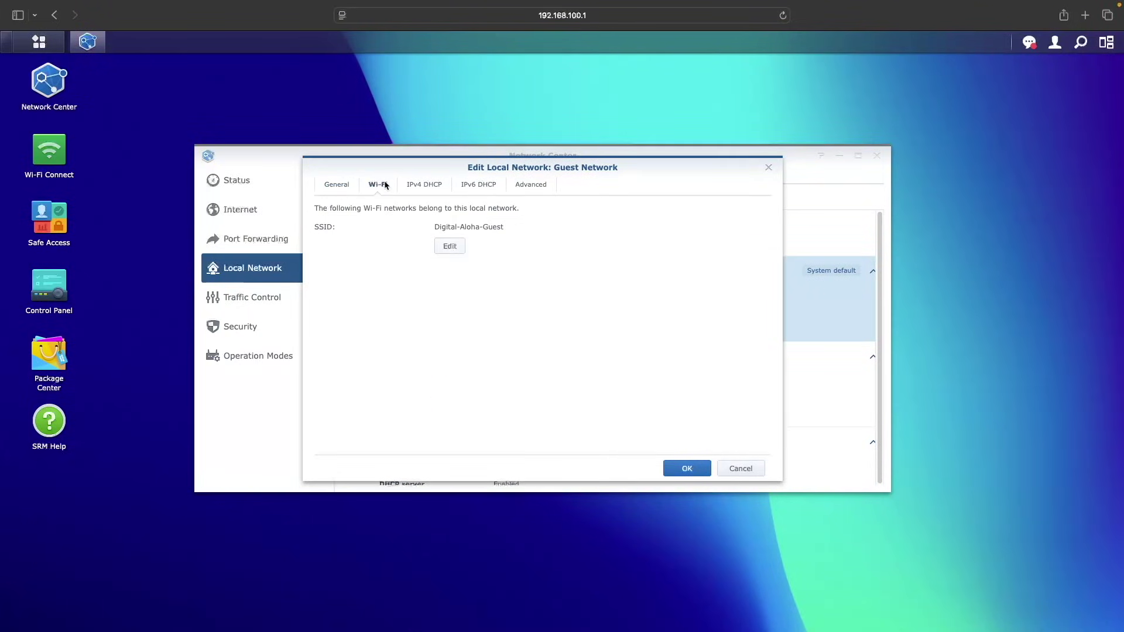
click(442, 246)
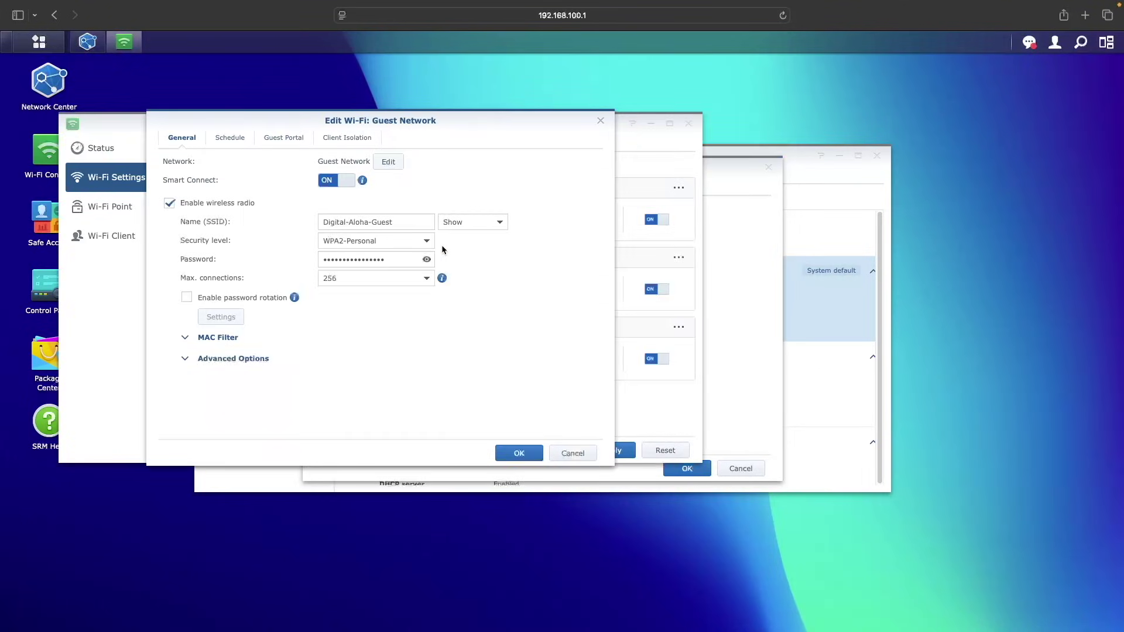
click(357, 138)
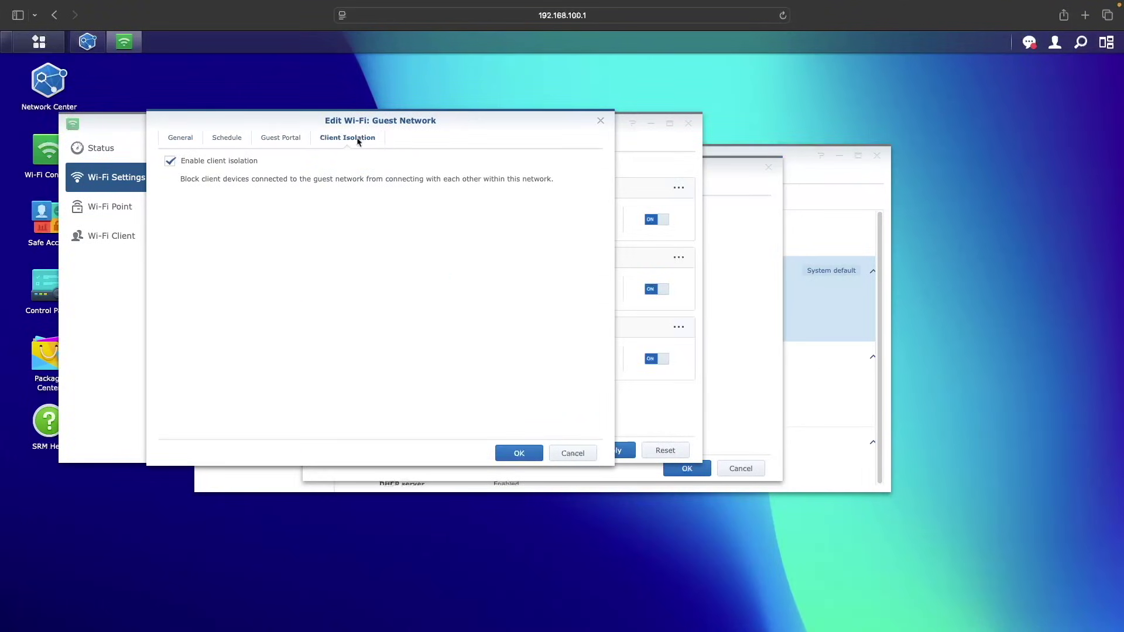
click(234, 162)
click(516, 455)
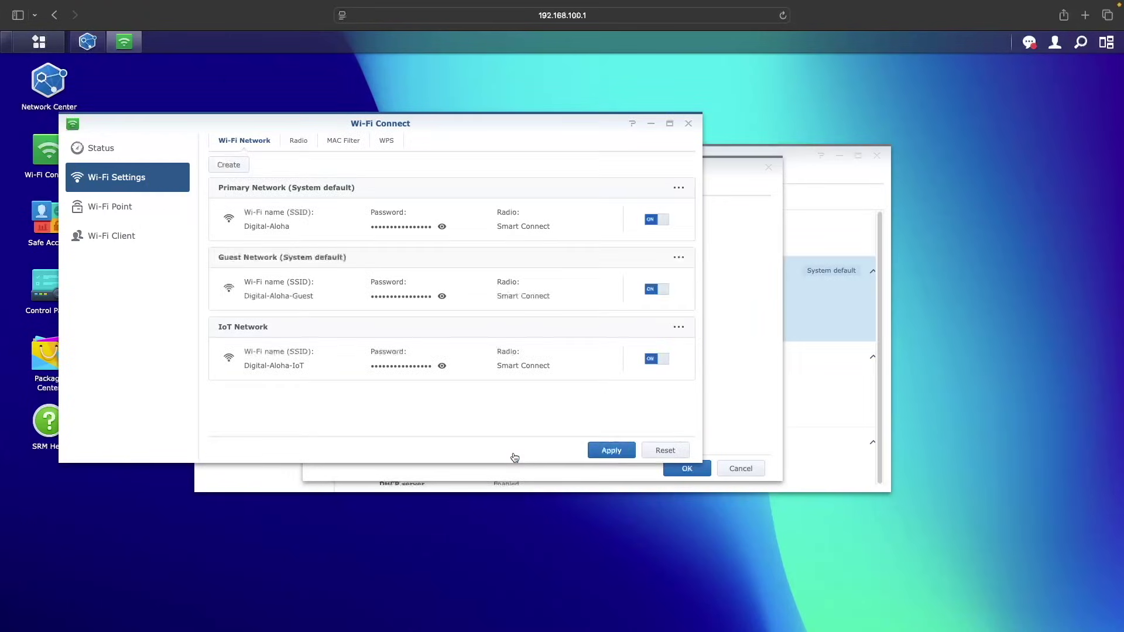
click(688, 123)
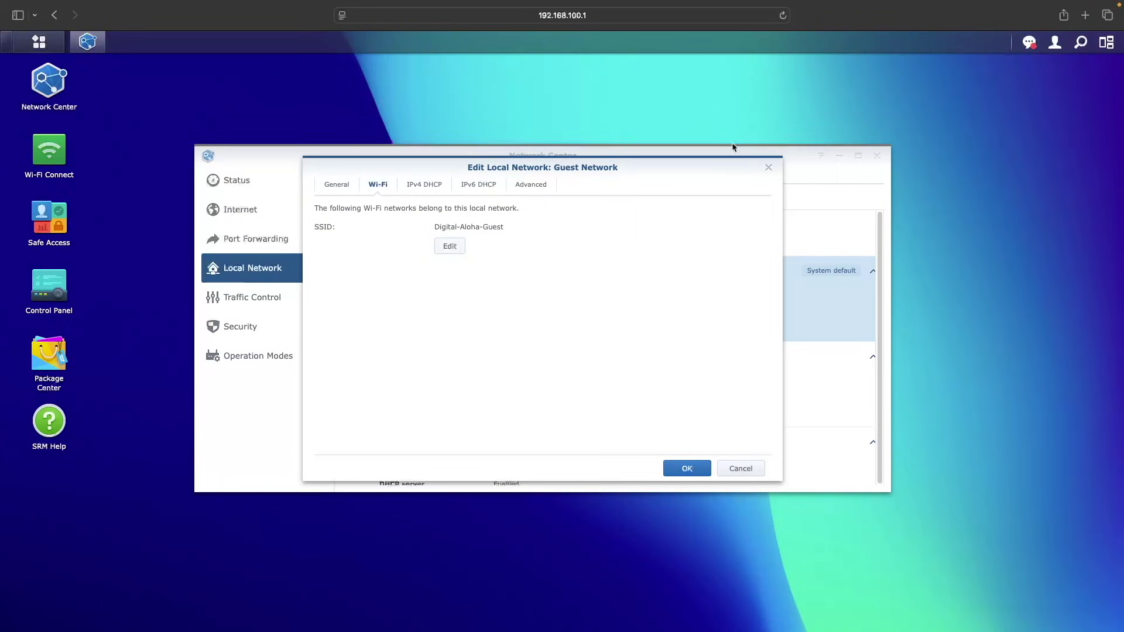
click(768, 168)
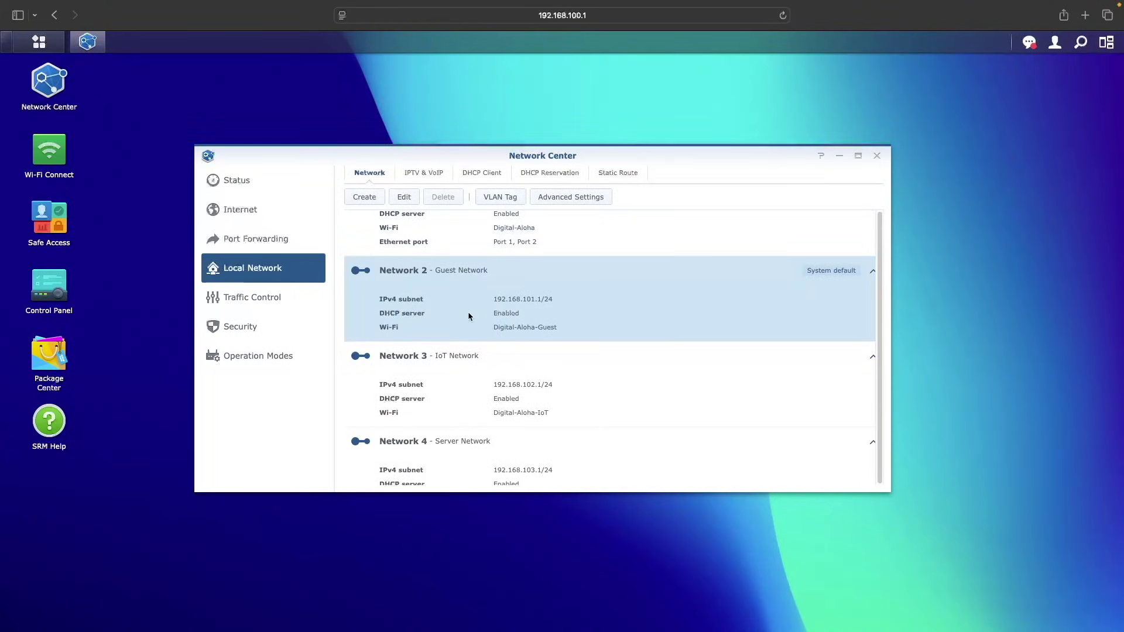
Disable network isolation in the Guest Network's local network settings and save the change
click(398, 196)
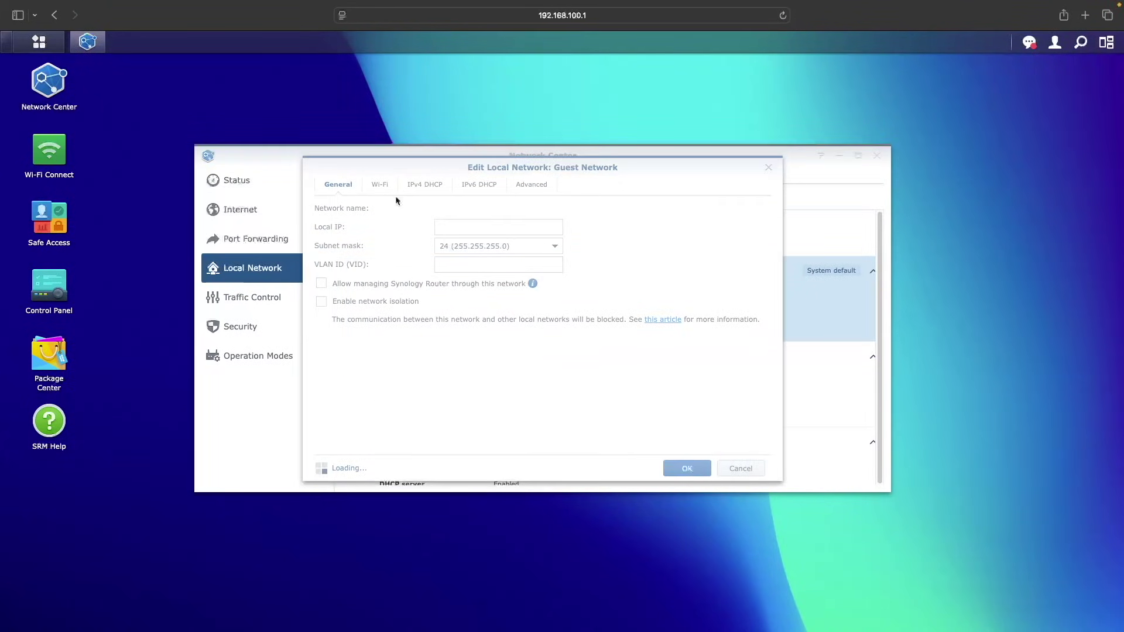
click(397, 303)
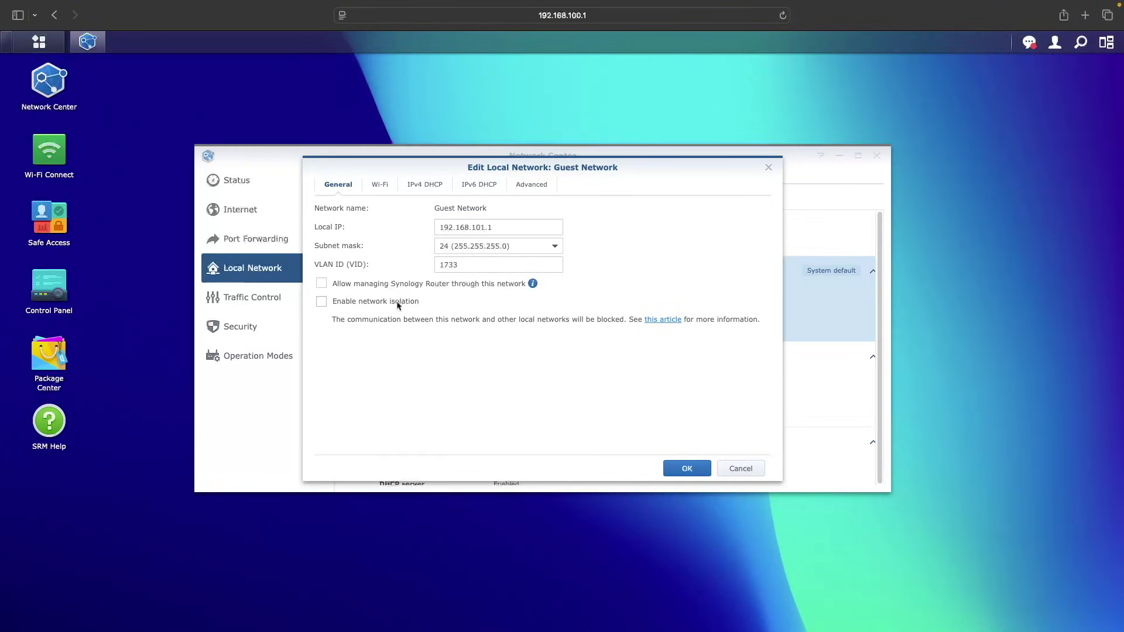
click(697, 471)
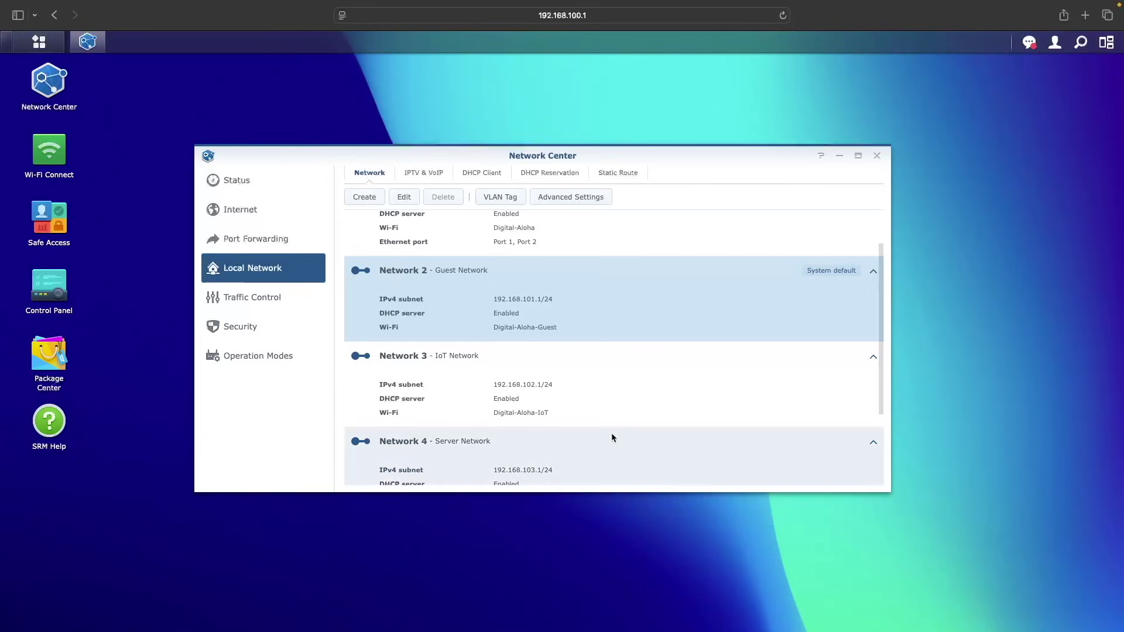
Start a new firewall rule named "Deny LAN Networks TCP-UDP" with TCP/UDP as its protocol
click(258, 332)
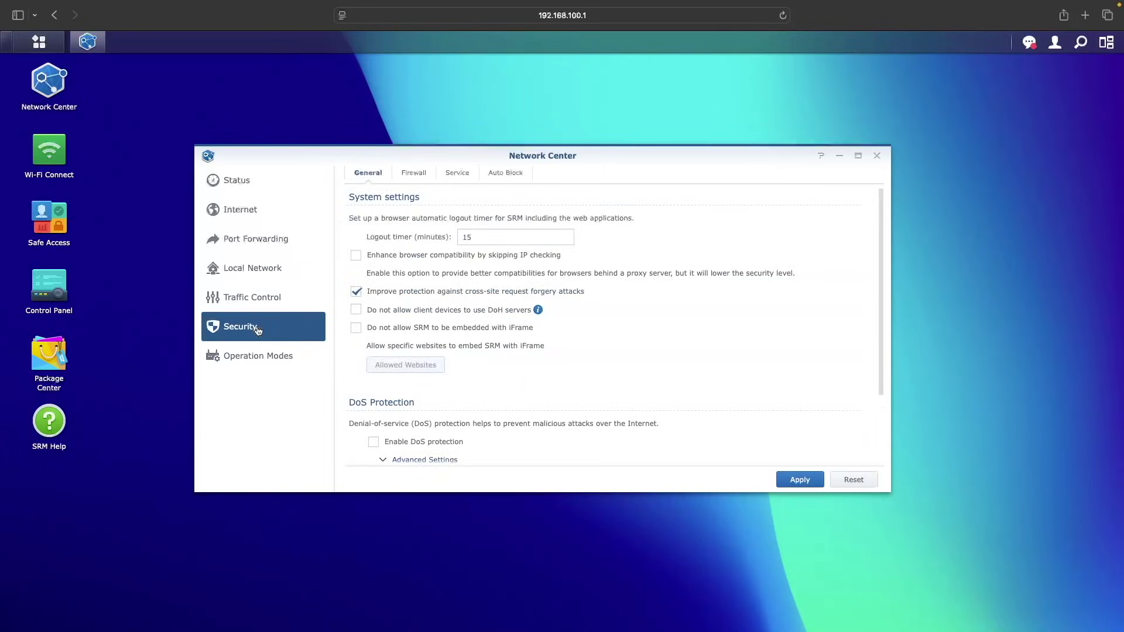
click(416, 173)
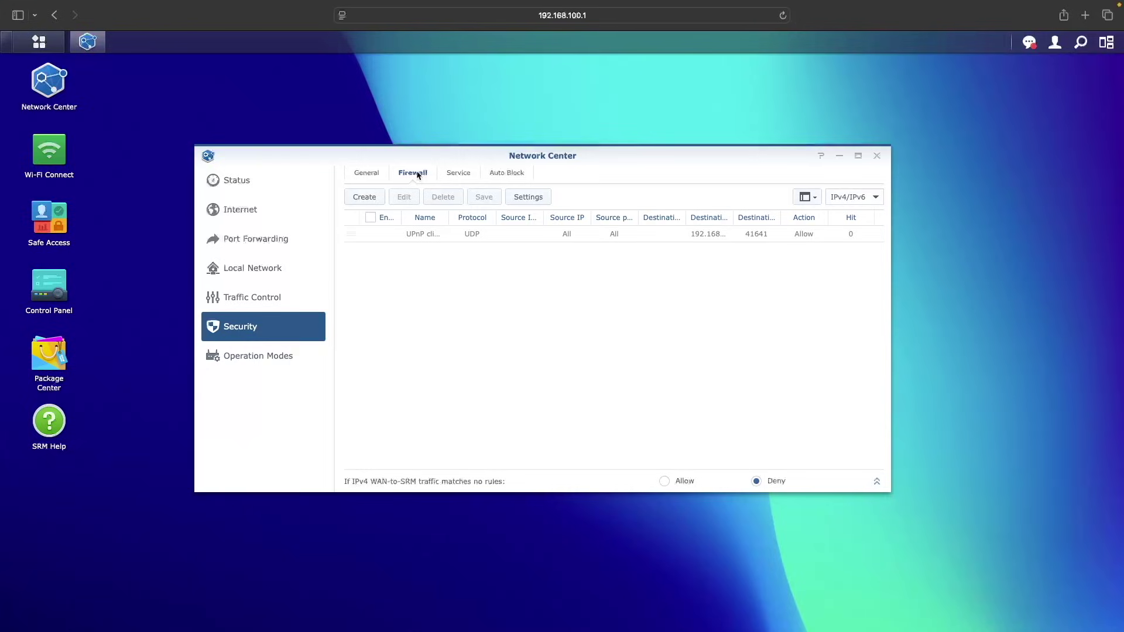
click(373, 197)
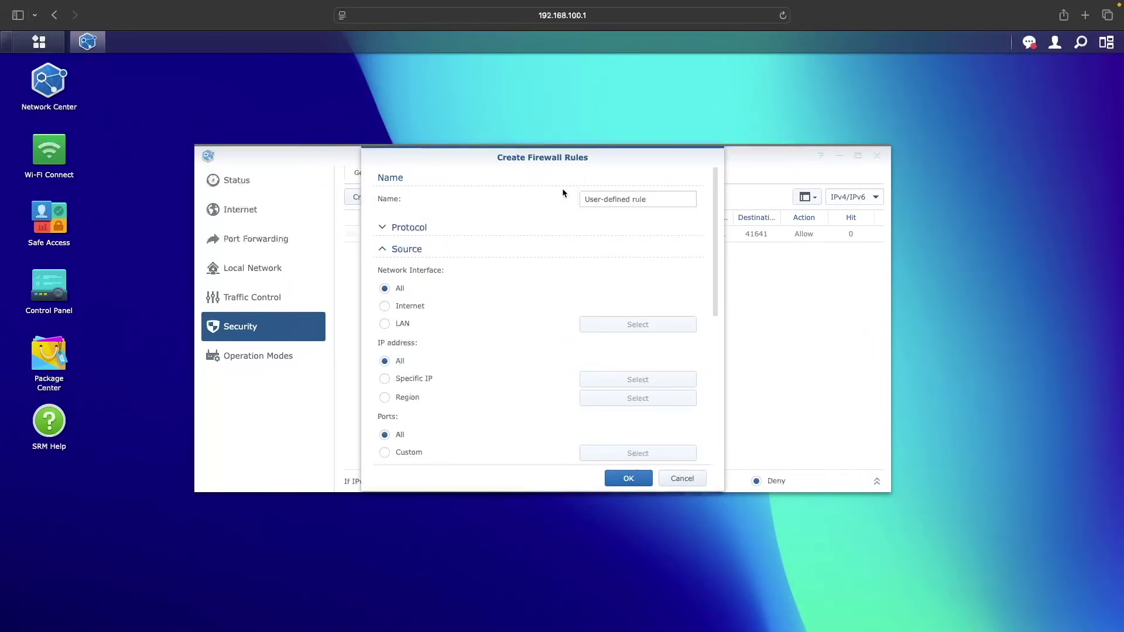
triple_click(671, 201)
text(De)
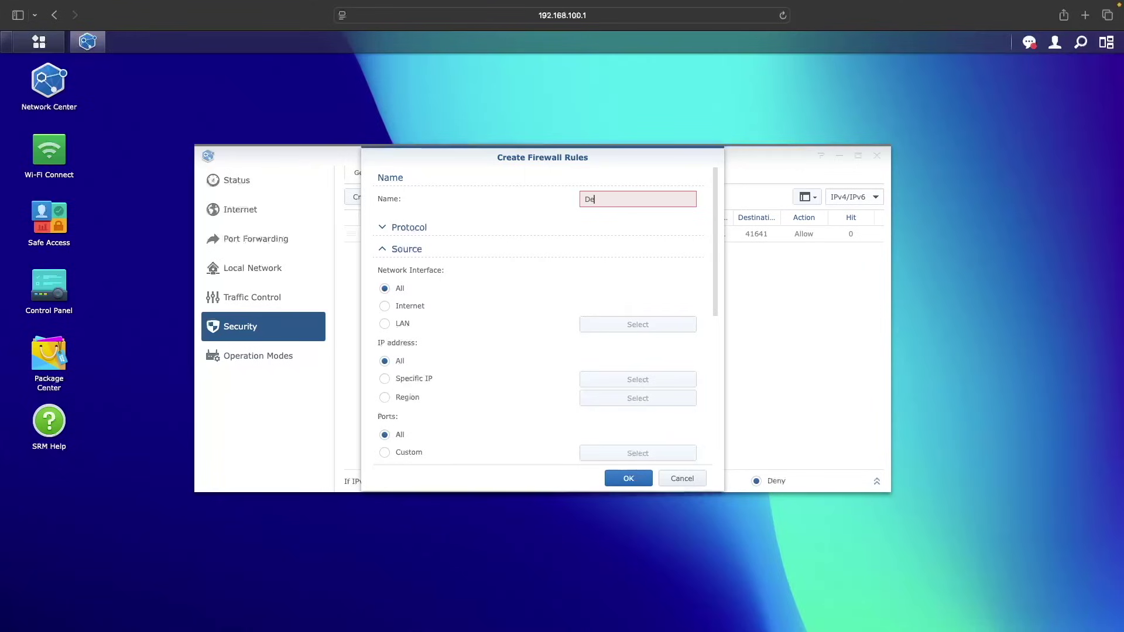
text(ny LAN Net)
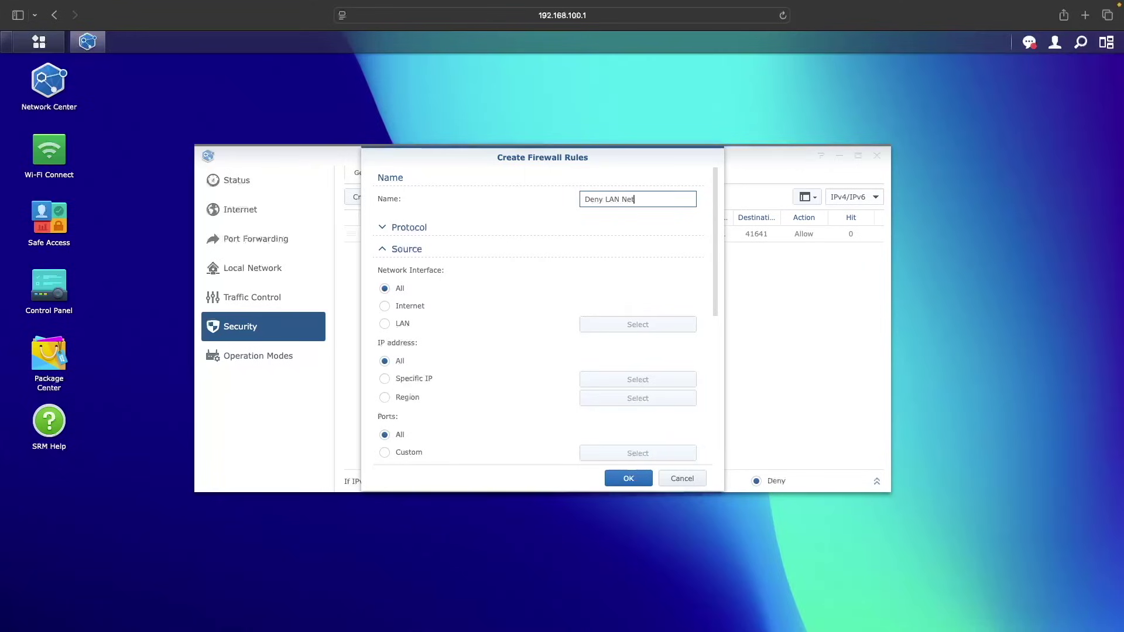
text(works TCP-UDP)
click(382, 228)
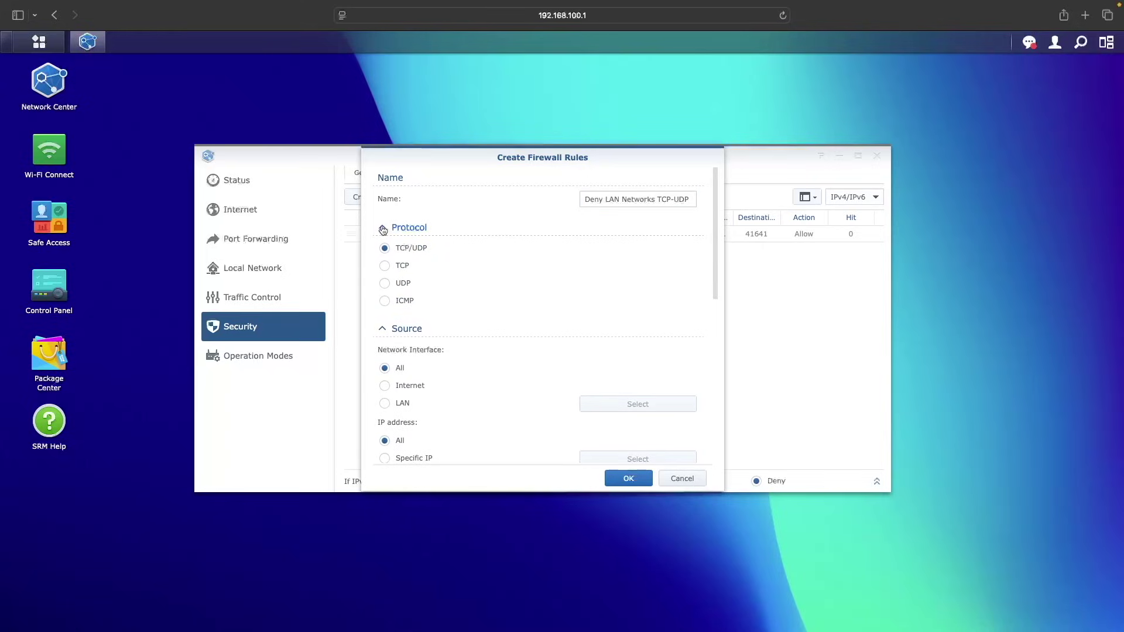
click(383, 229)
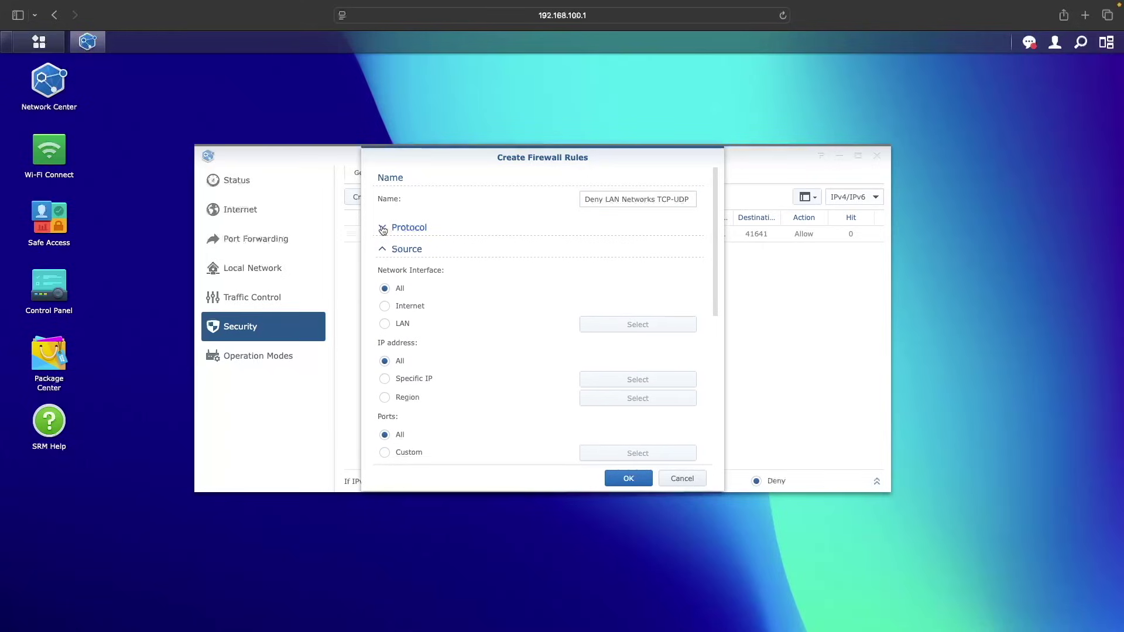
Restrict the TCP-UDP rule's source interface to specific LAN networks, including the Primary Network
click(385, 324)
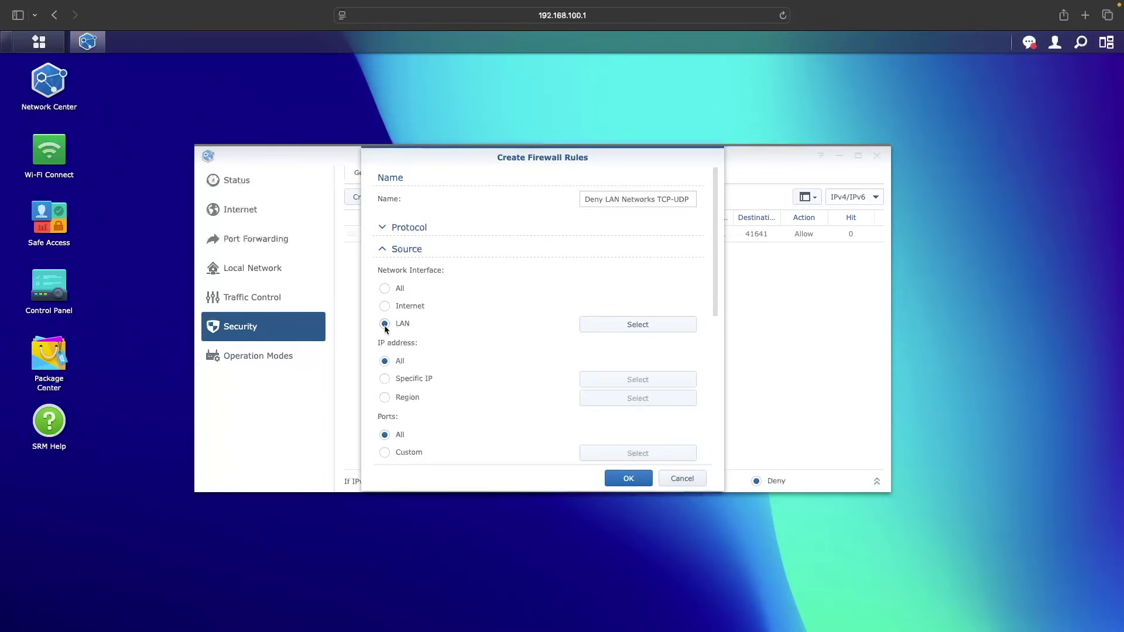
click(617, 324)
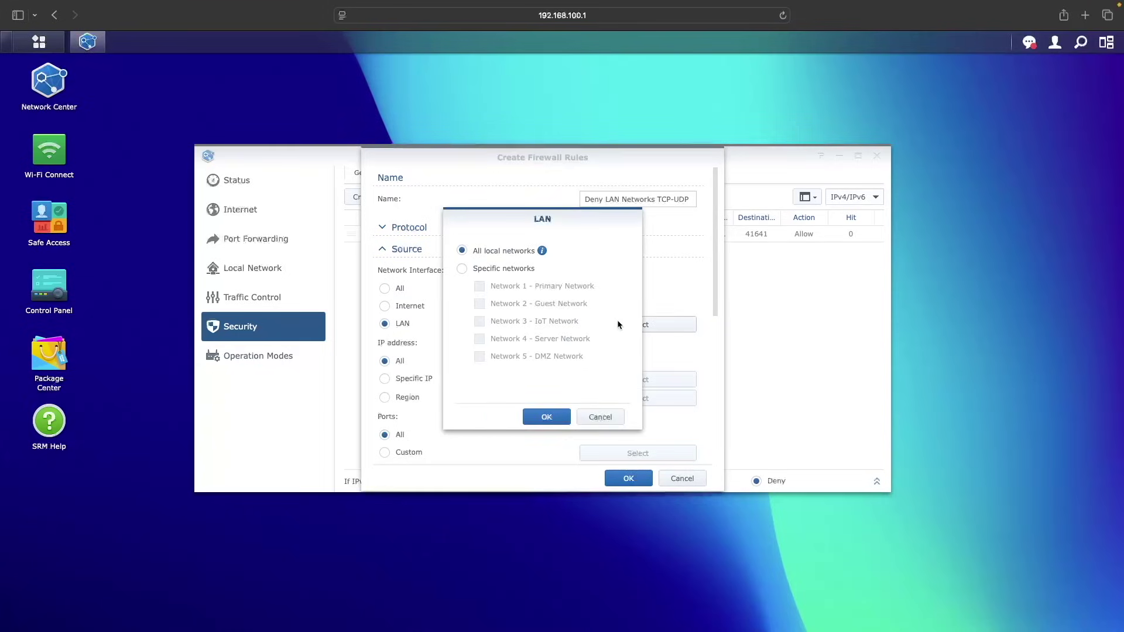
click(496, 270)
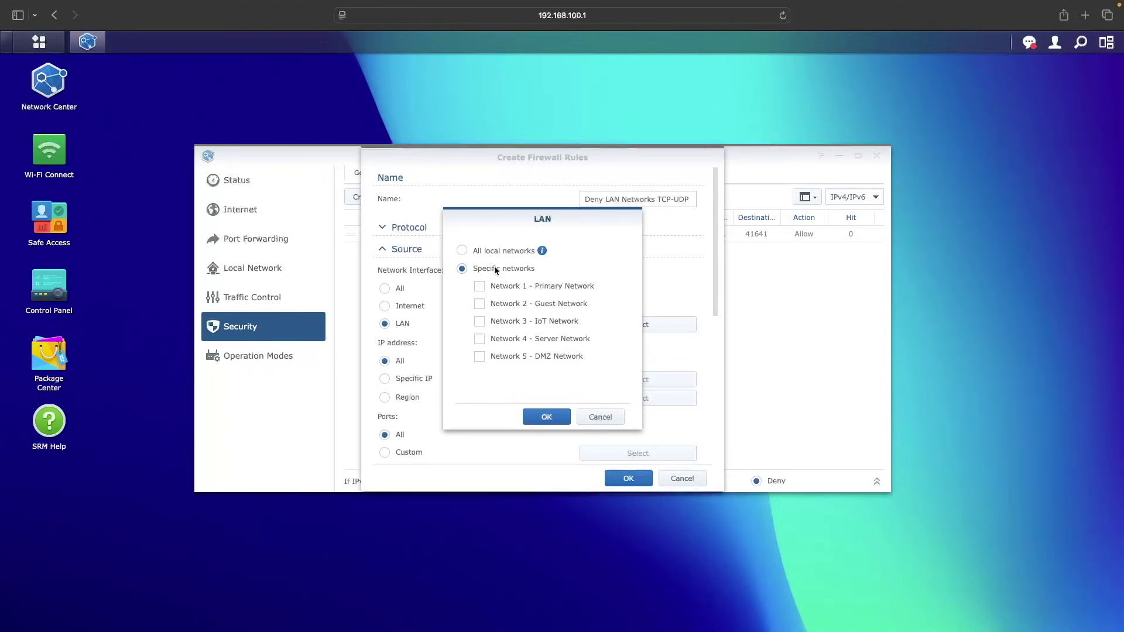
click(481, 287)
click(550, 415)
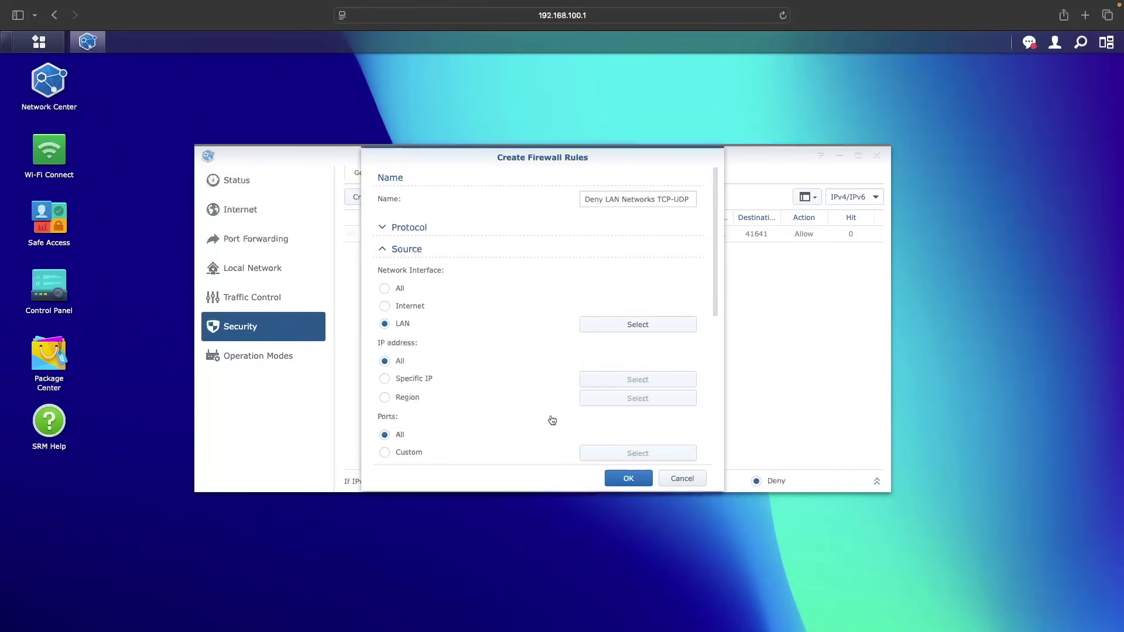
Set the TCP-UDP rule's destination interface to the Primary, Guest, IoT and Server LAN networks
scroll(552, 420, down, 5)
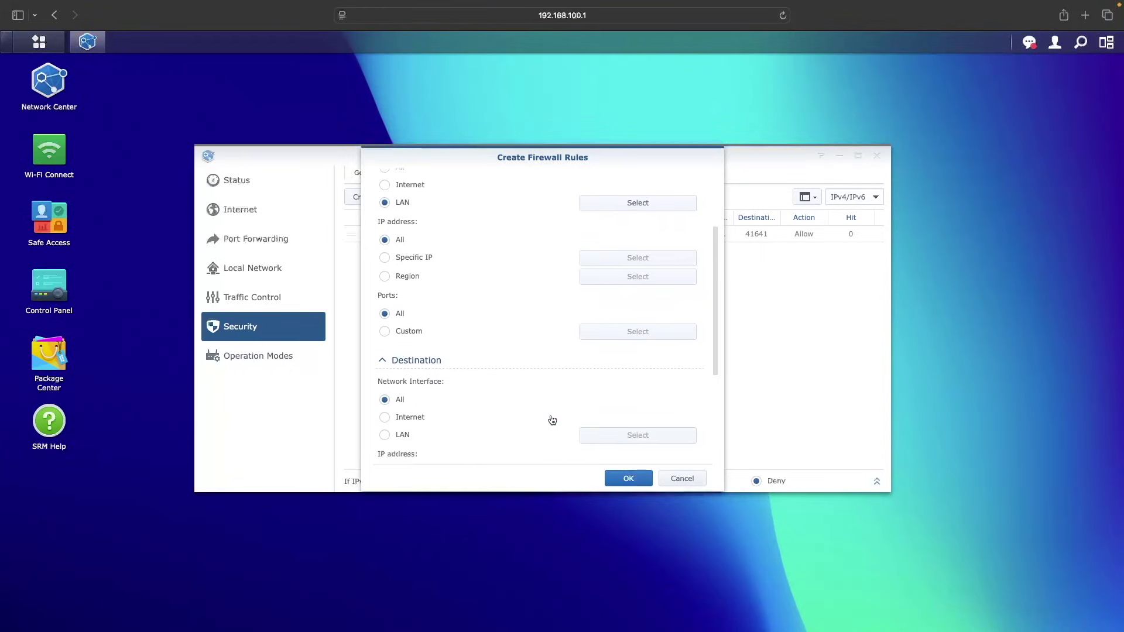
scroll(552, 420, down, 1)
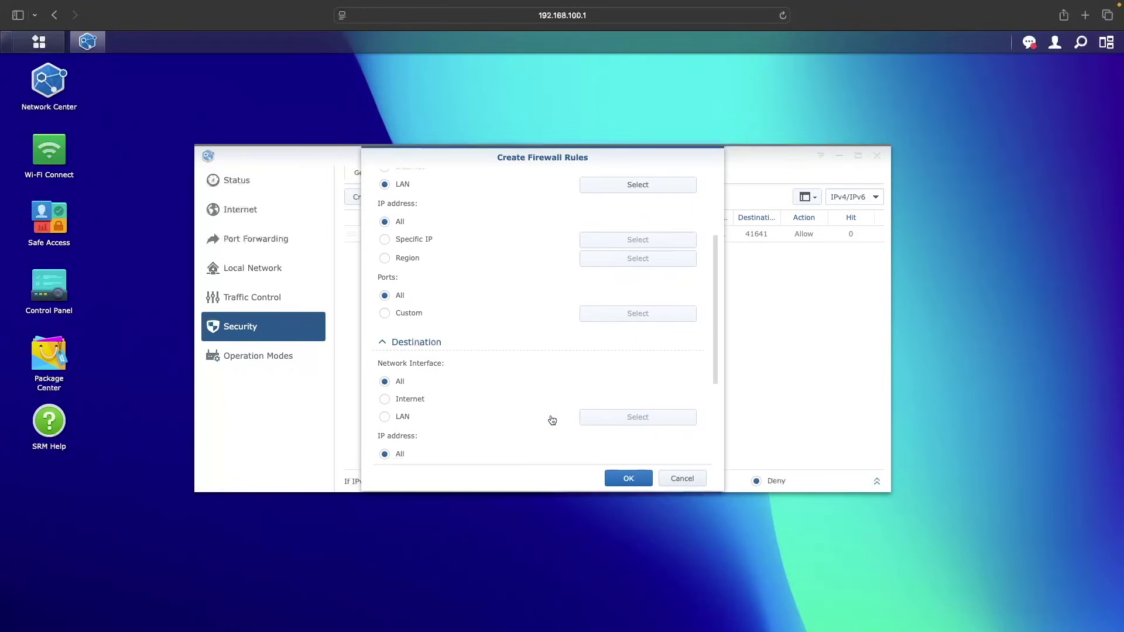
click(384, 417)
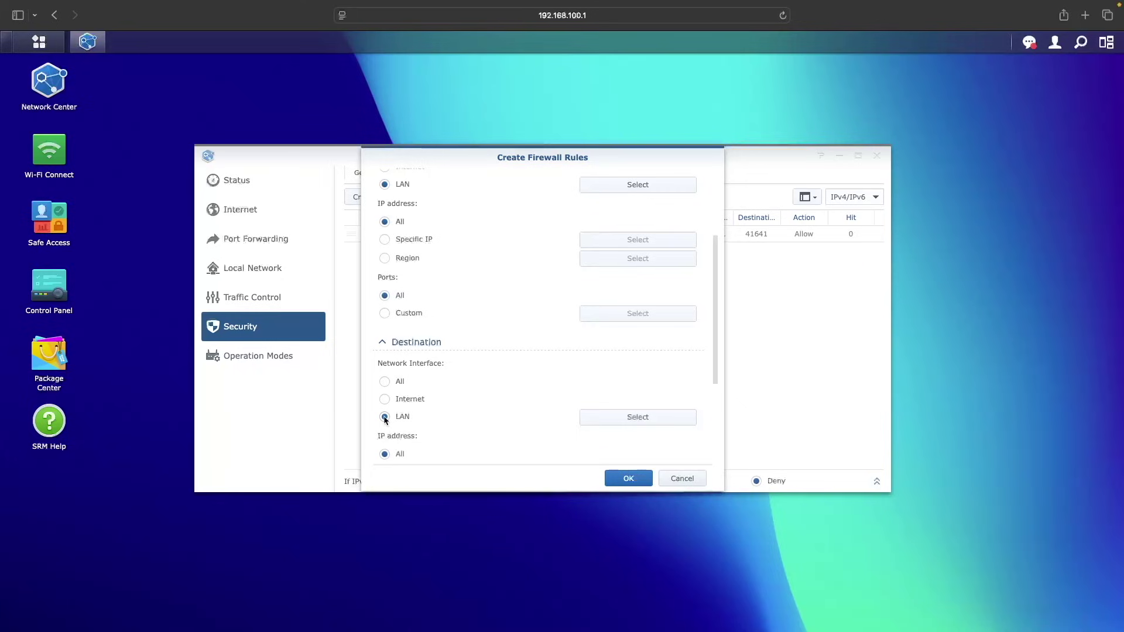
click(590, 422)
click(462, 269)
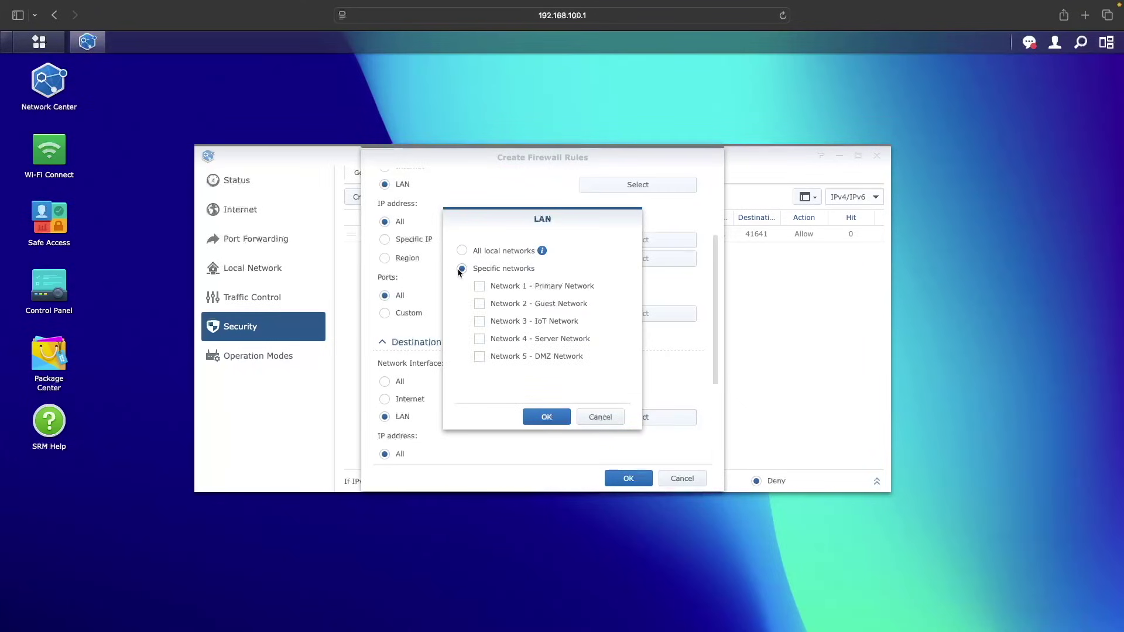
click(479, 287)
click(479, 304)
click(479, 321)
click(480, 340)
click(546, 418)
Set the TCP-UDP rule's action to Deny and add the rule to the firewall list
scroll(548, 422, down, 5)
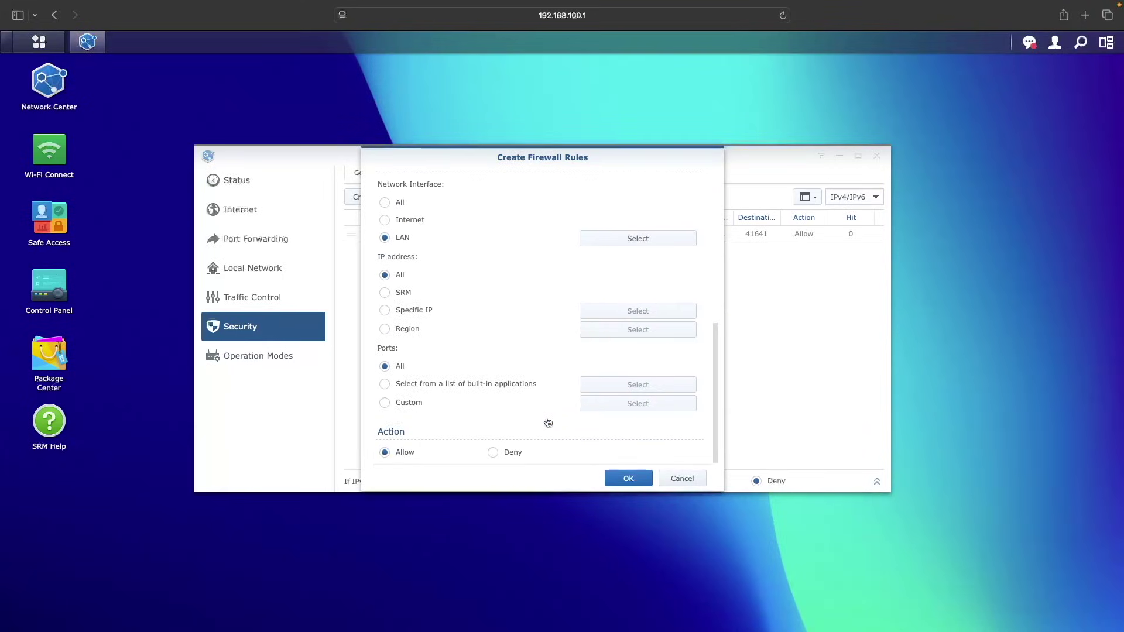
click(493, 452)
click(614, 477)
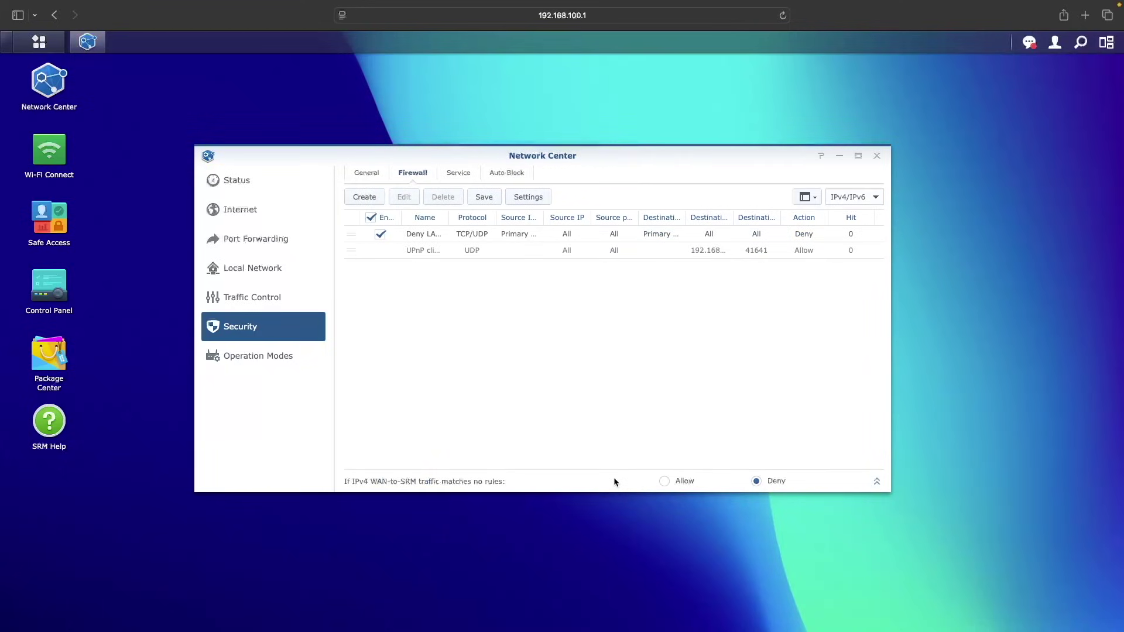
Start another firewall rule named "Deny LAN Networks ICMP" with ICMP as its protocol
click(373, 200)
click(633, 208)
key(super+a)
text(Deny )
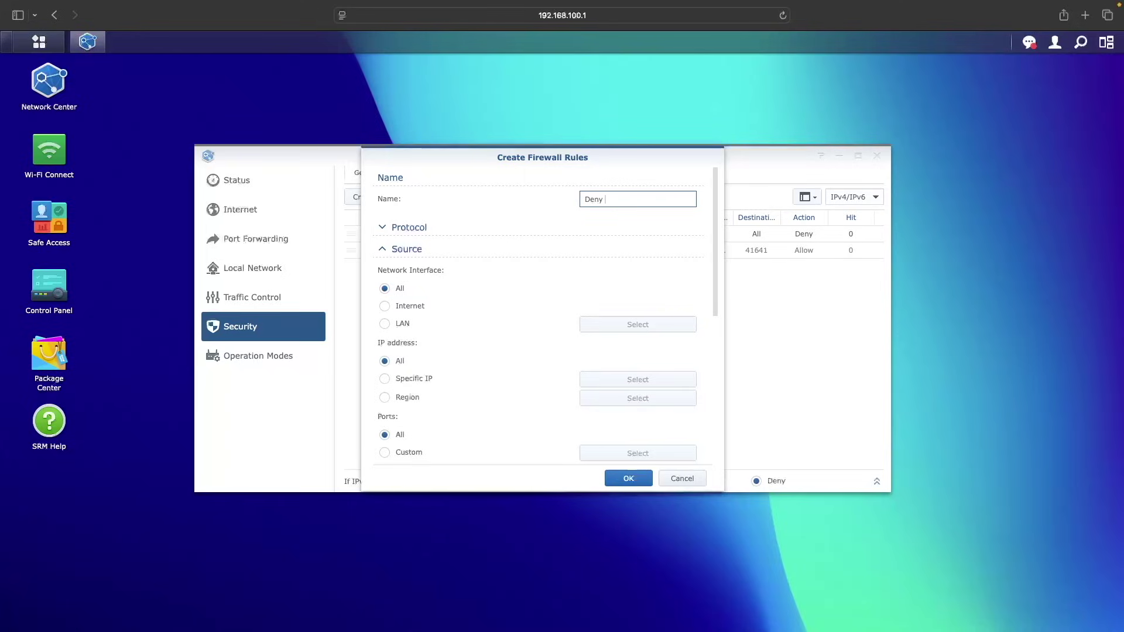
text(LAN Networks IO)
text(MP)
click(384, 228)
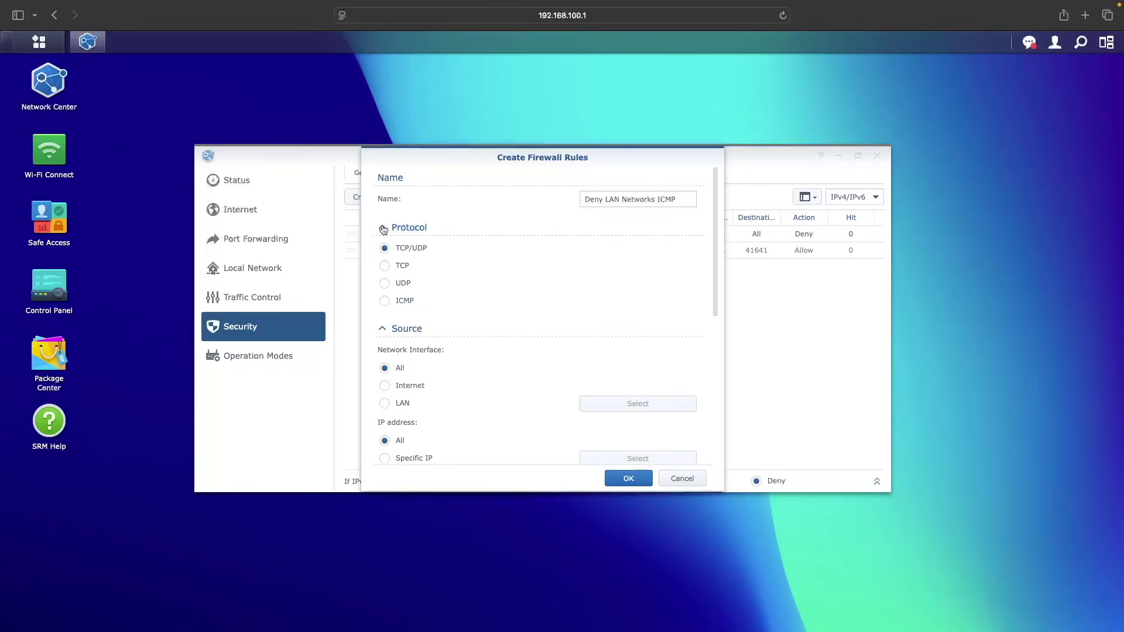
click(384, 302)
Set the ICMP rule's source interface to the Primary, Guest, IoT and Server LAN networks
click(384, 404)
click(582, 405)
click(492, 269)
click(480, 286)
click(480, 304)
click(480, 321)
click(480, 339)
click(544, 417)
Set the ICMP rule's destination interface to the Primary, Guest, IoT and Server LAN networks
scroll(539, 417, down, 5)
click(384, 428)
click(591, 432)
click(462, 269)
click(480, 286)
click(480, 304)
click(479, 321)
click(479, 338)
click(544, 416)
Set the ICMP rule's action to Deny, then add the rule and save the firewall list
scroll(543, 416, down, 5)
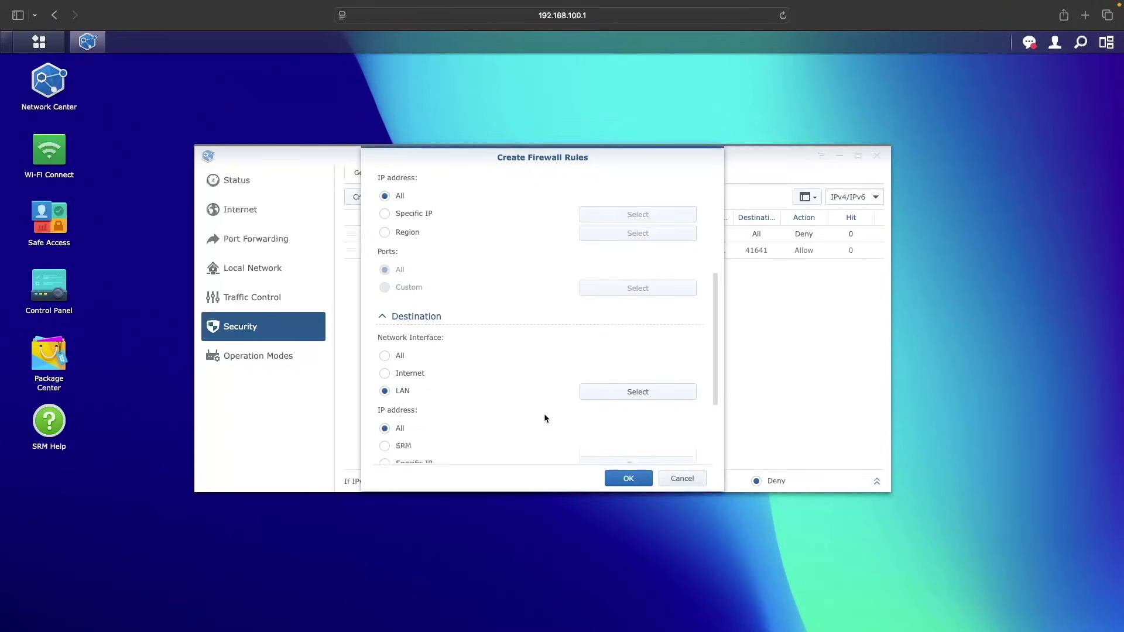
click(492, 452)
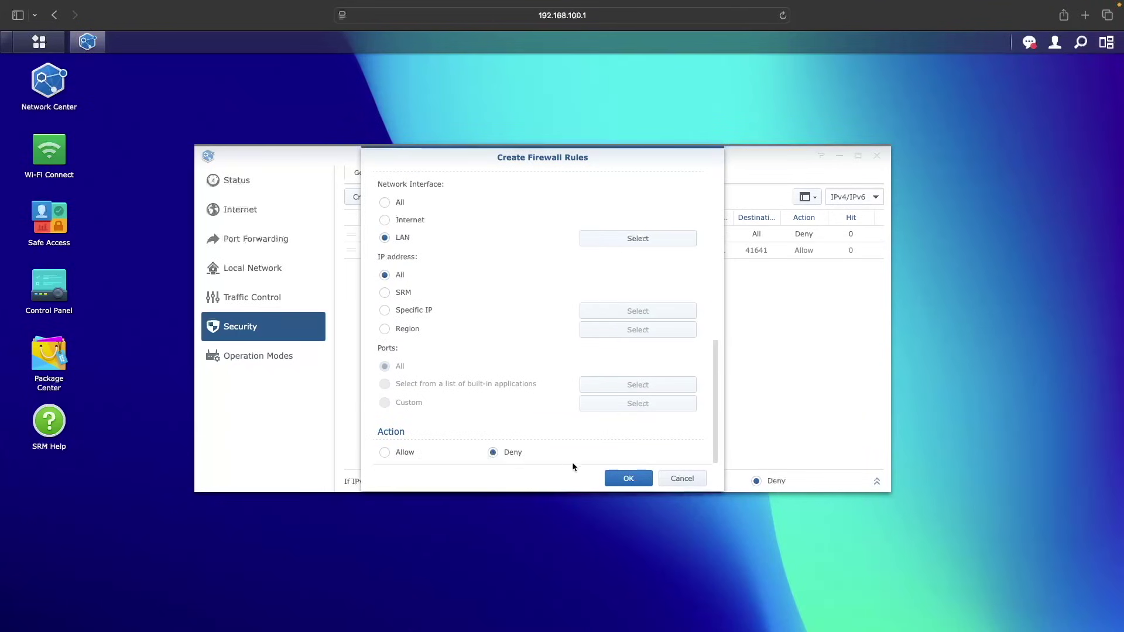
click(626, 478)
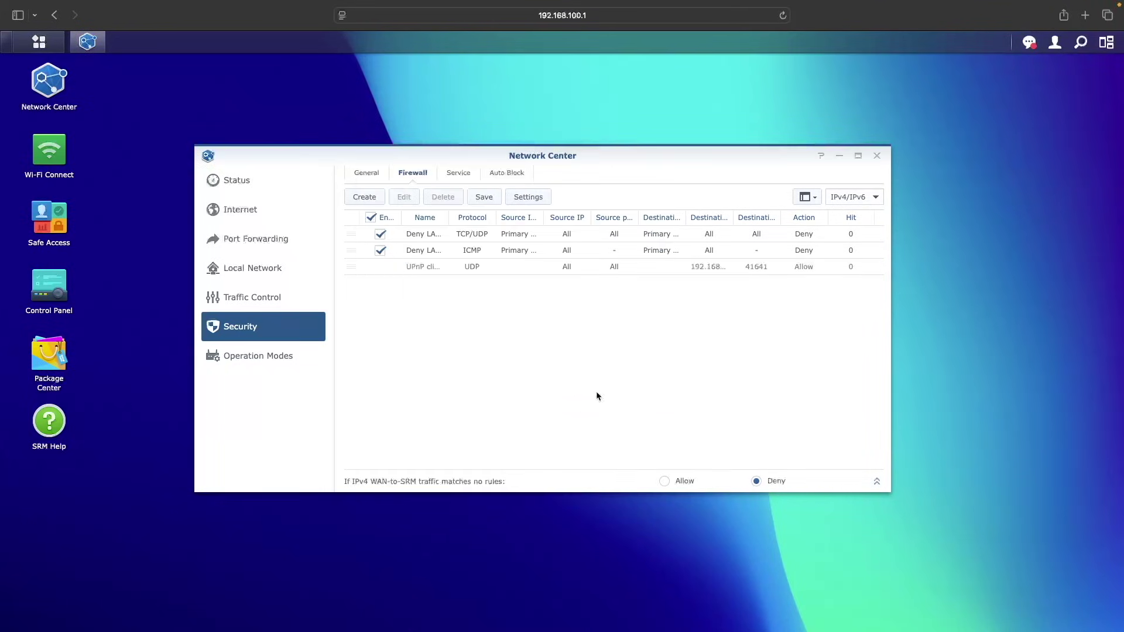
click(485, 200)
Start a new firewall rule named "Primary To Server DHCP Clients" with TCP/UDP as its protocol
click(365, 197)
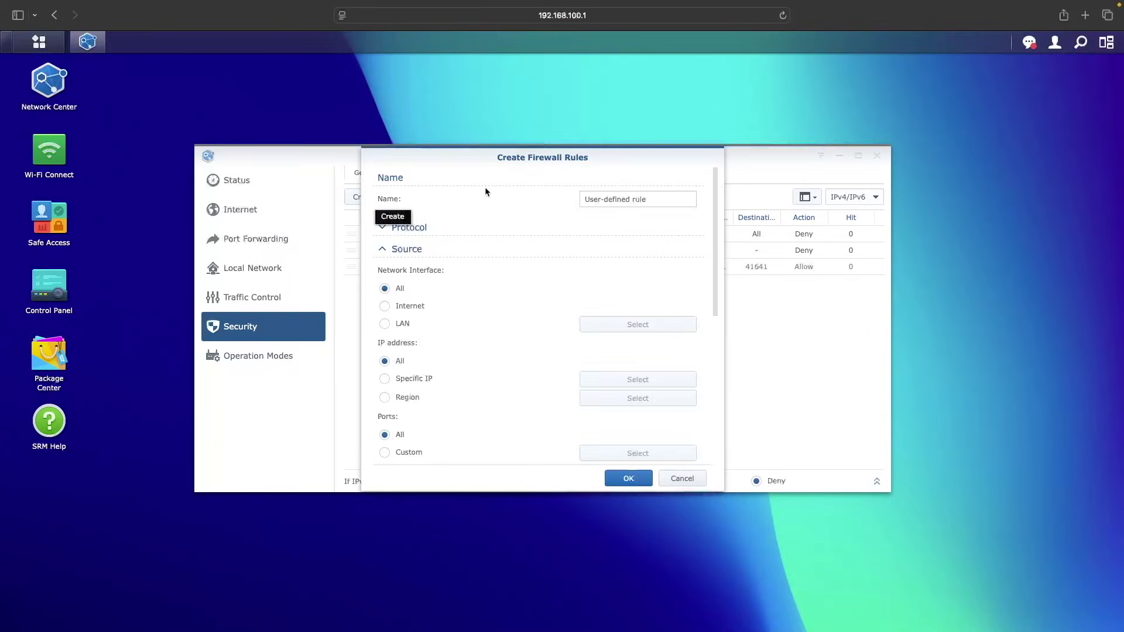
triple_click(654, 199)
text(Primary To )
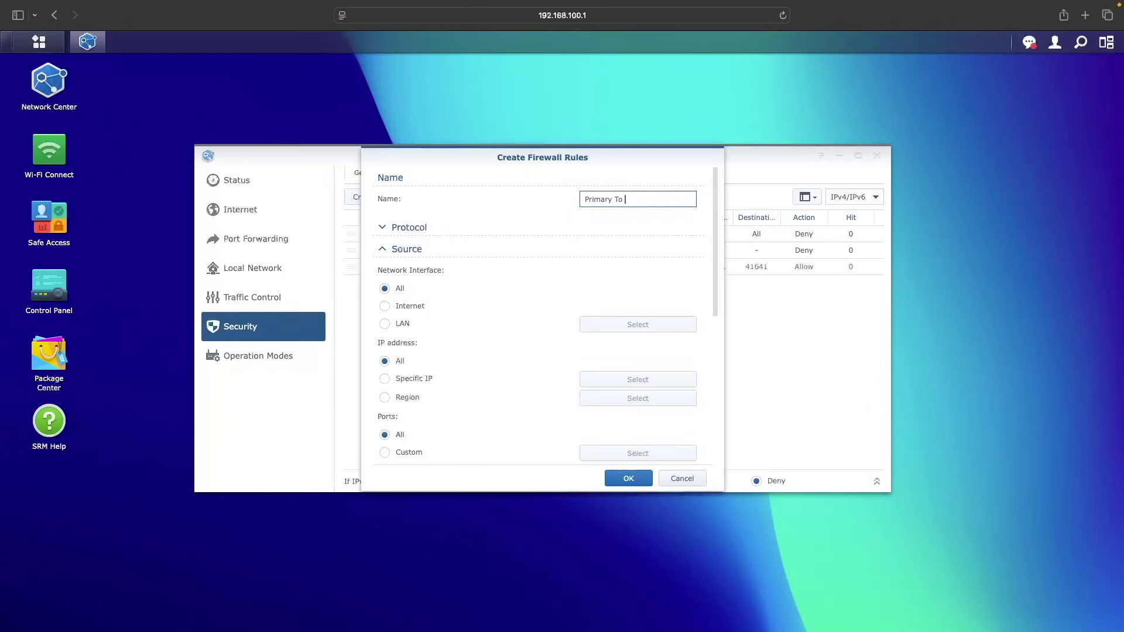
text(Server DHCP Clients)
click(382, 228)
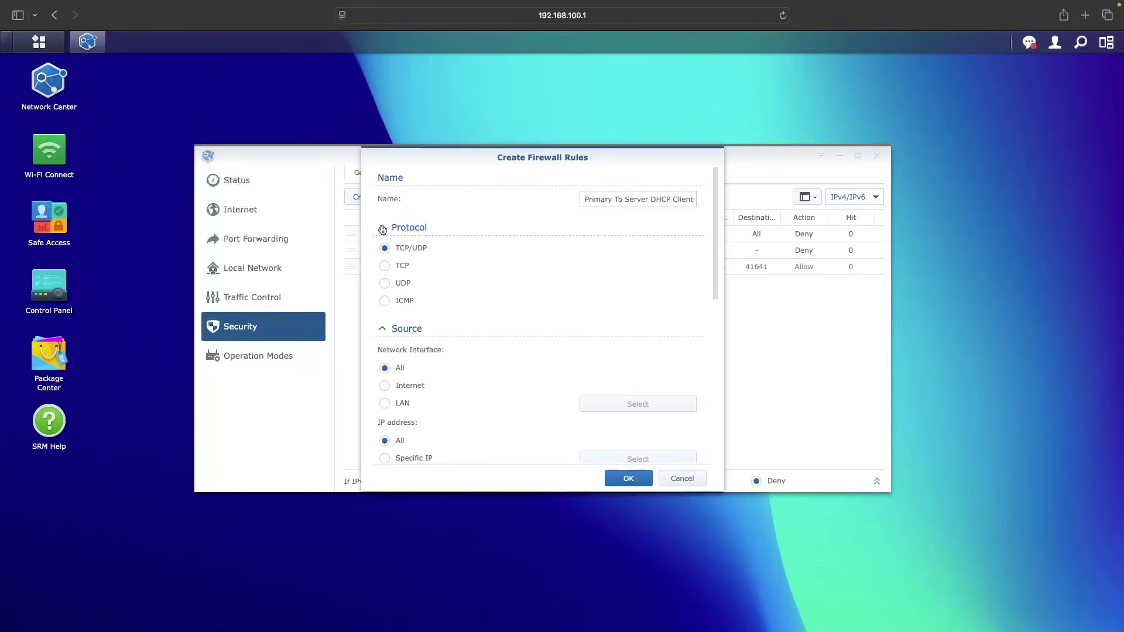
click(382, 228)
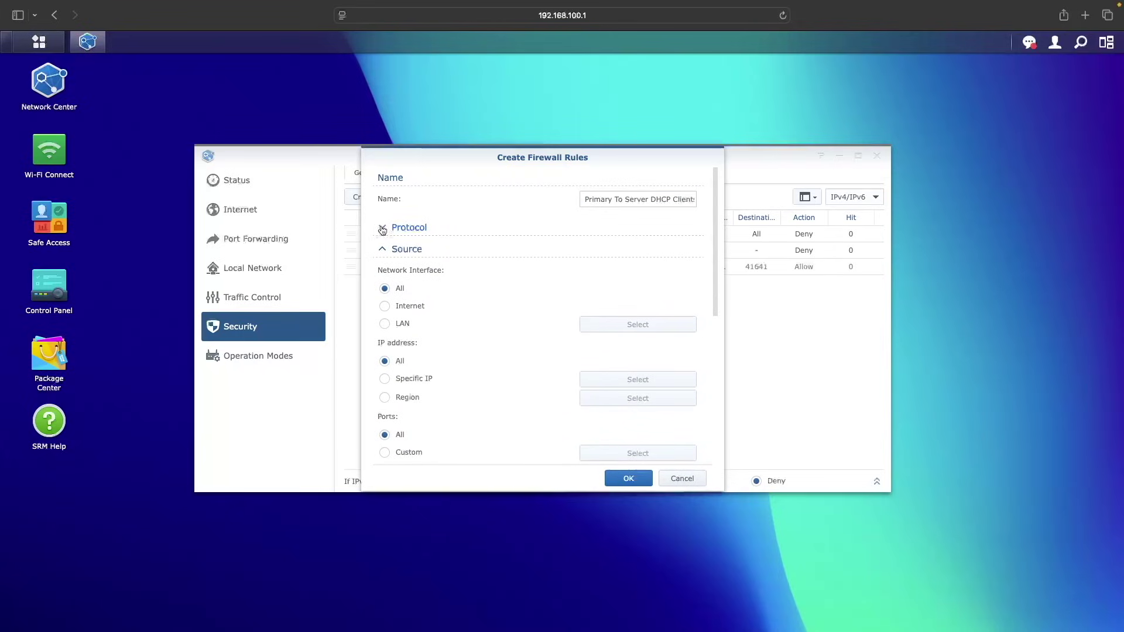
Set the new rule's source interface to the Primary Network only
click(384, 323)
click(592, 325)
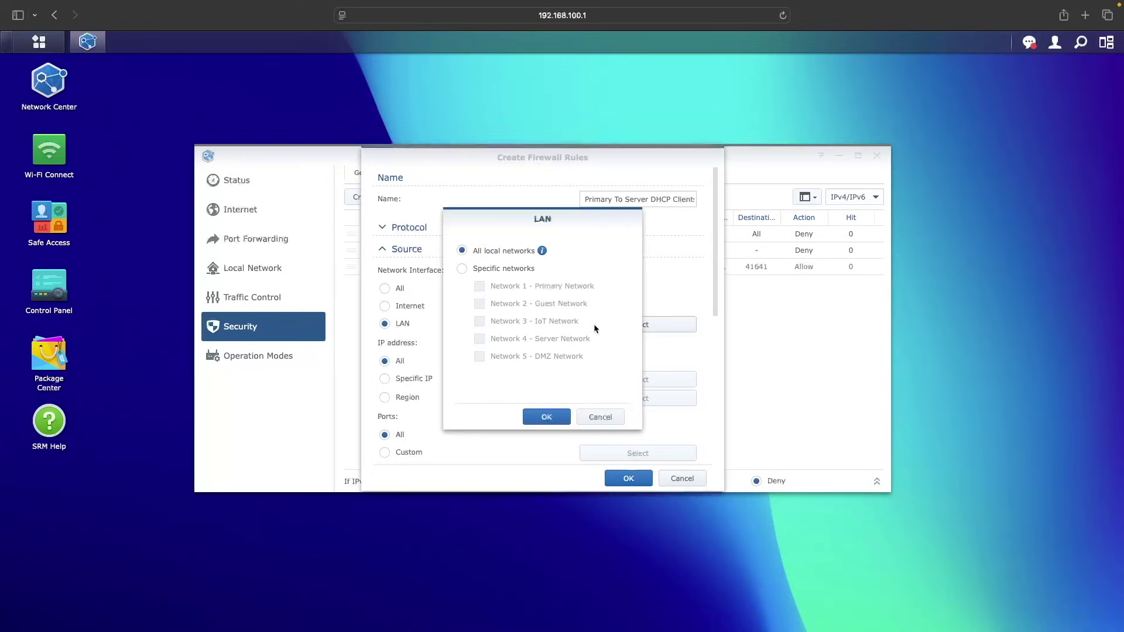
click(505, 269)
click(479, 286)
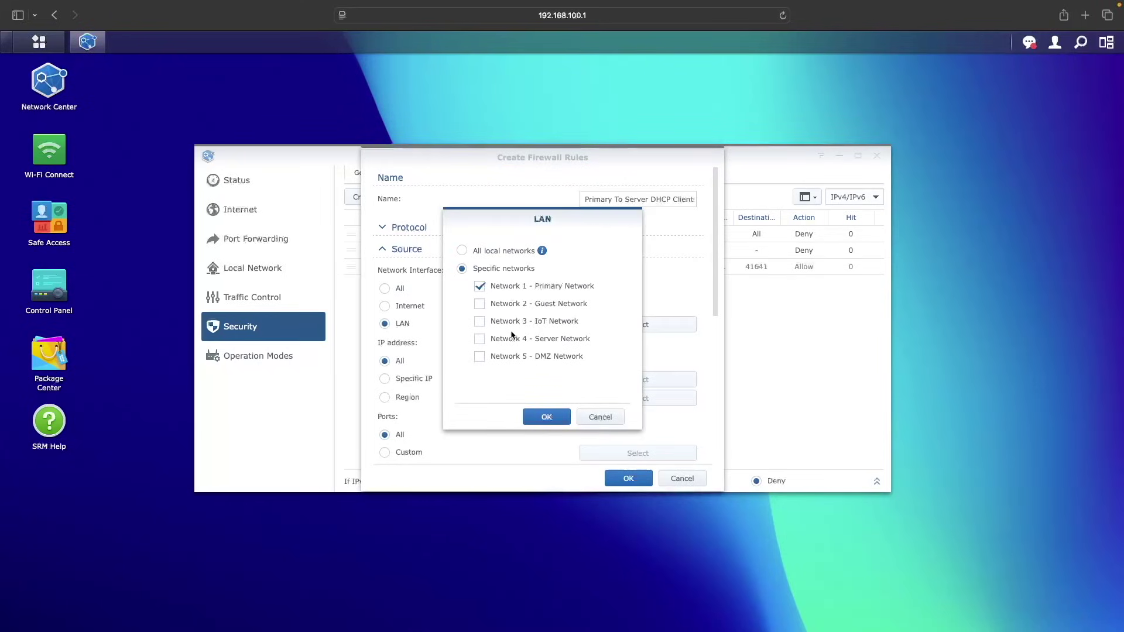
click(543, 416)
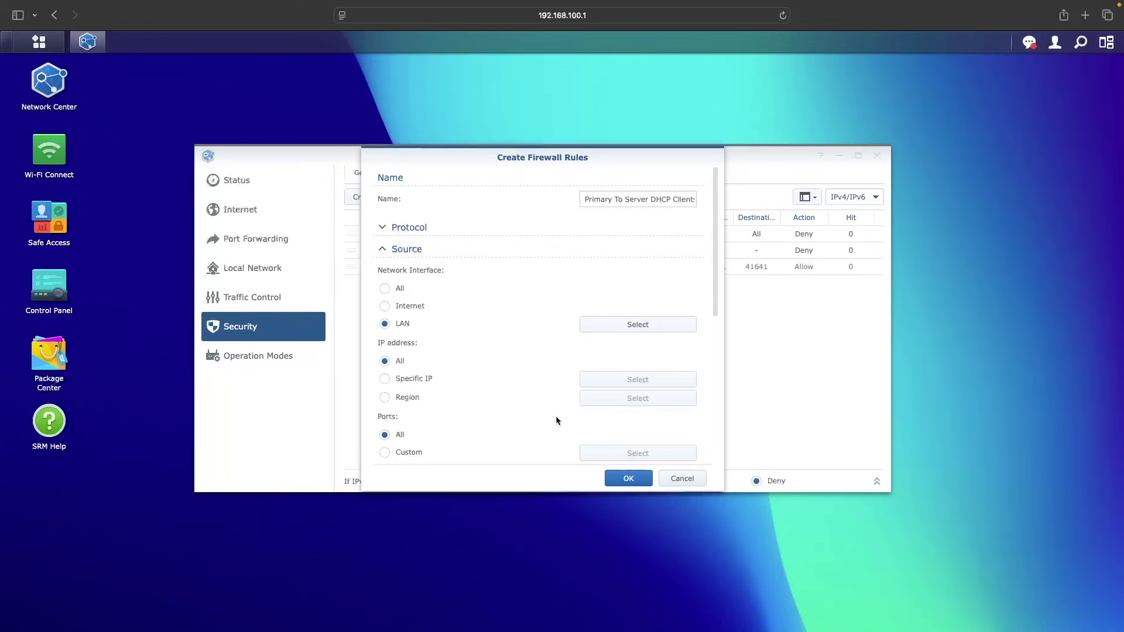
Set the new rule's destination interface to the Server Network only
scroll(556, 419, down, 5)
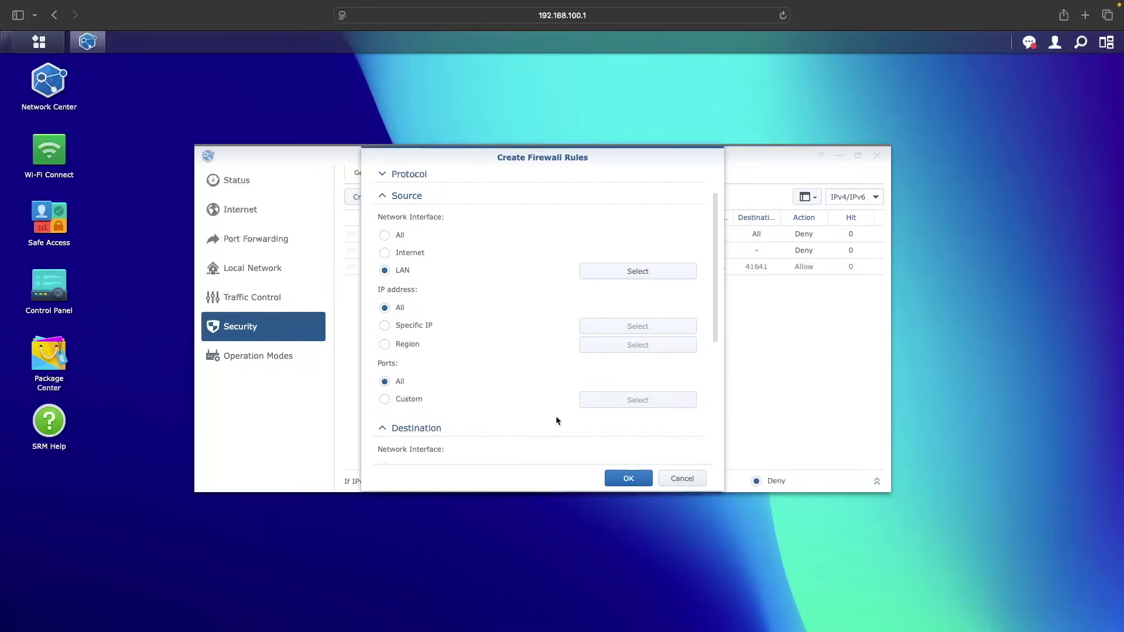
click(391, 405)
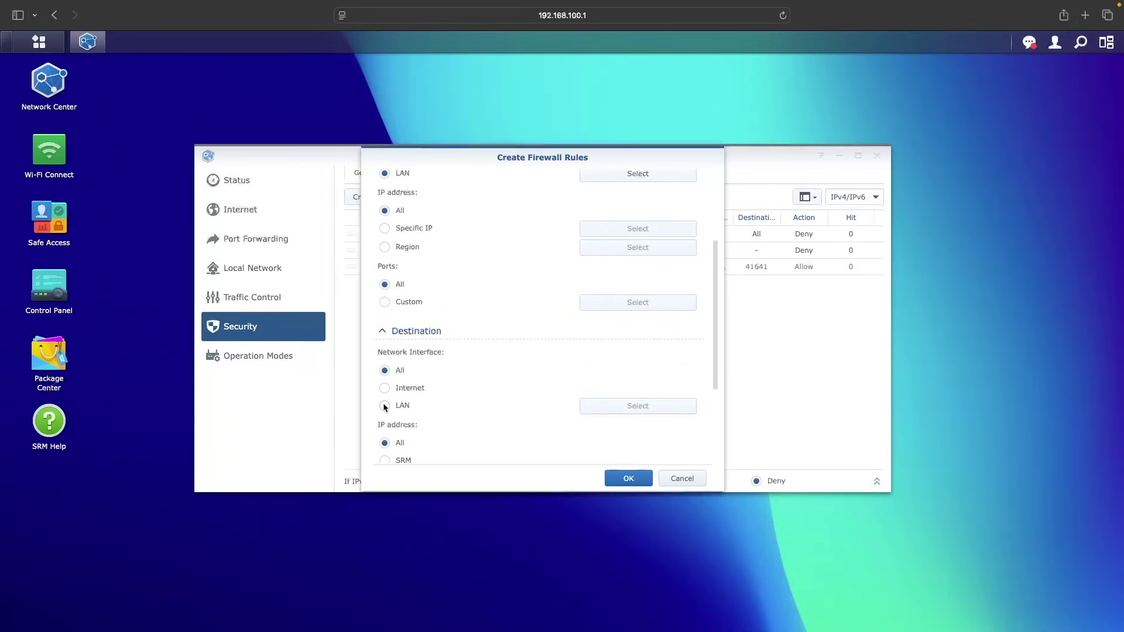
click(605, 406)
click(509, 270)
click(480, 339)
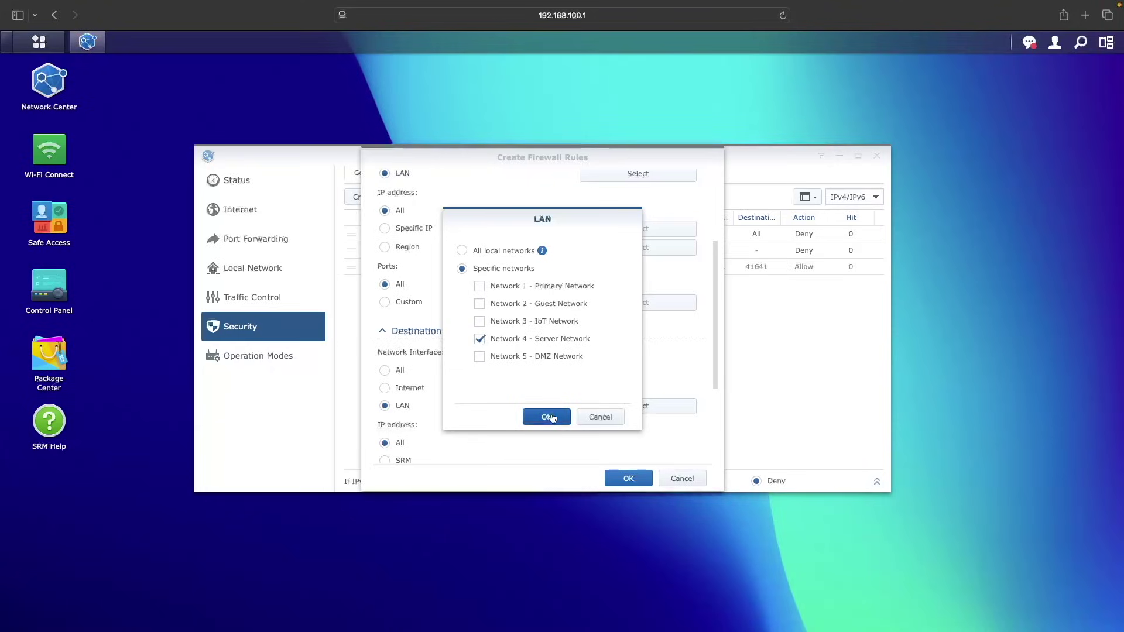
click(546, 417)
Set the rule's destination ports to the custom list 3000,3001,8081
scroll(552, 418, down, 2)
scroll(553, 418, down, 3)
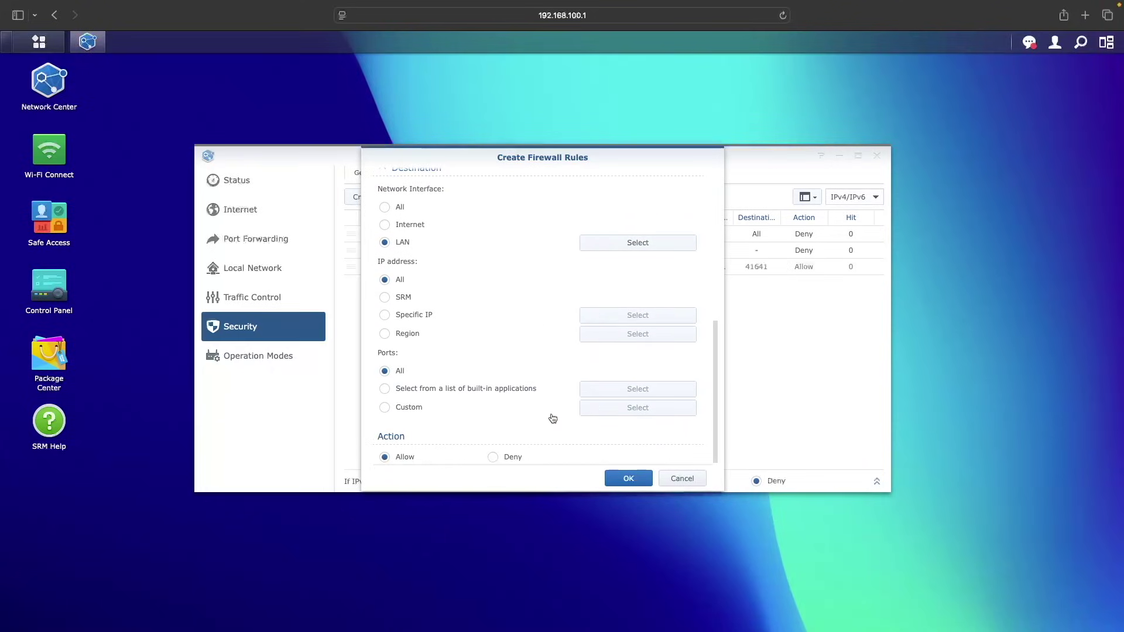
click(410, 408)
click(605, 409)
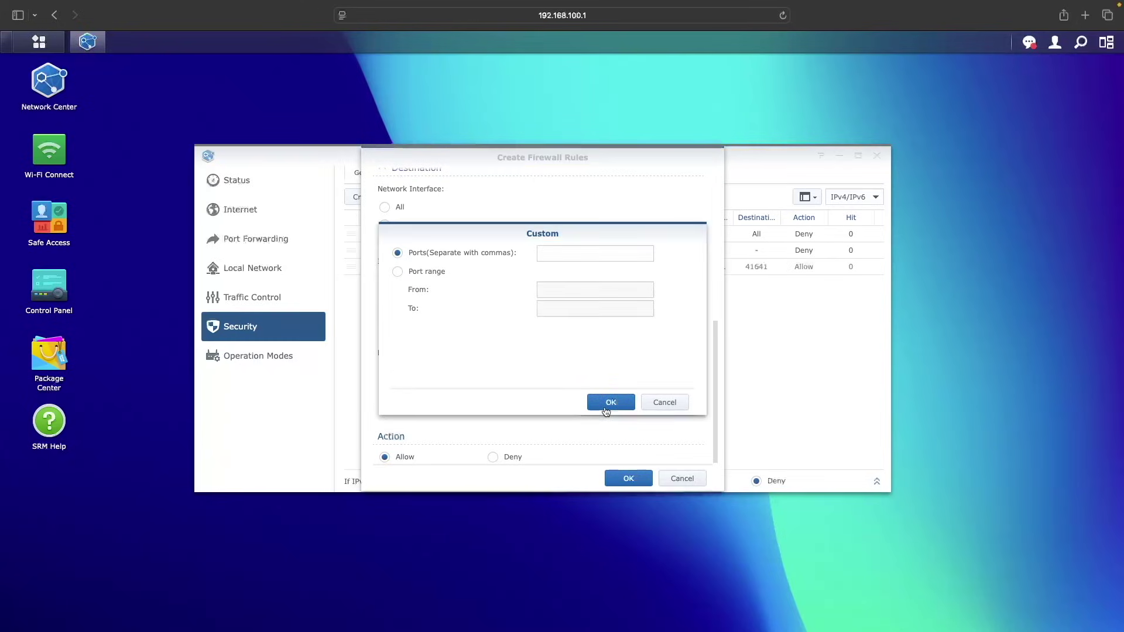
click(556, 252)
text(3000,3001,8081)
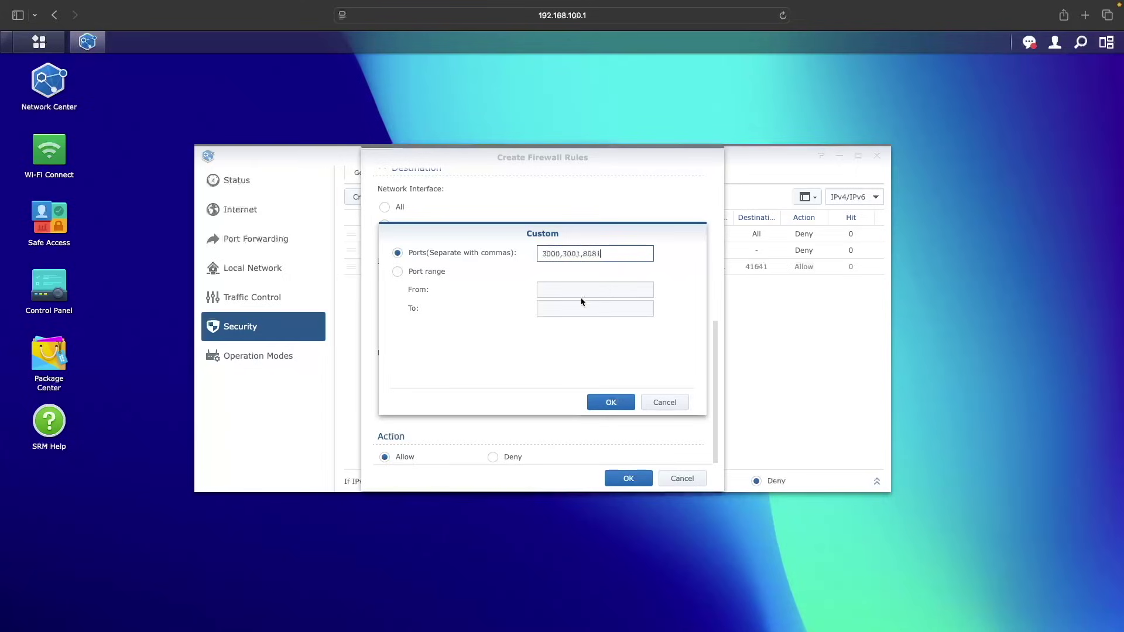
click(617, 402)
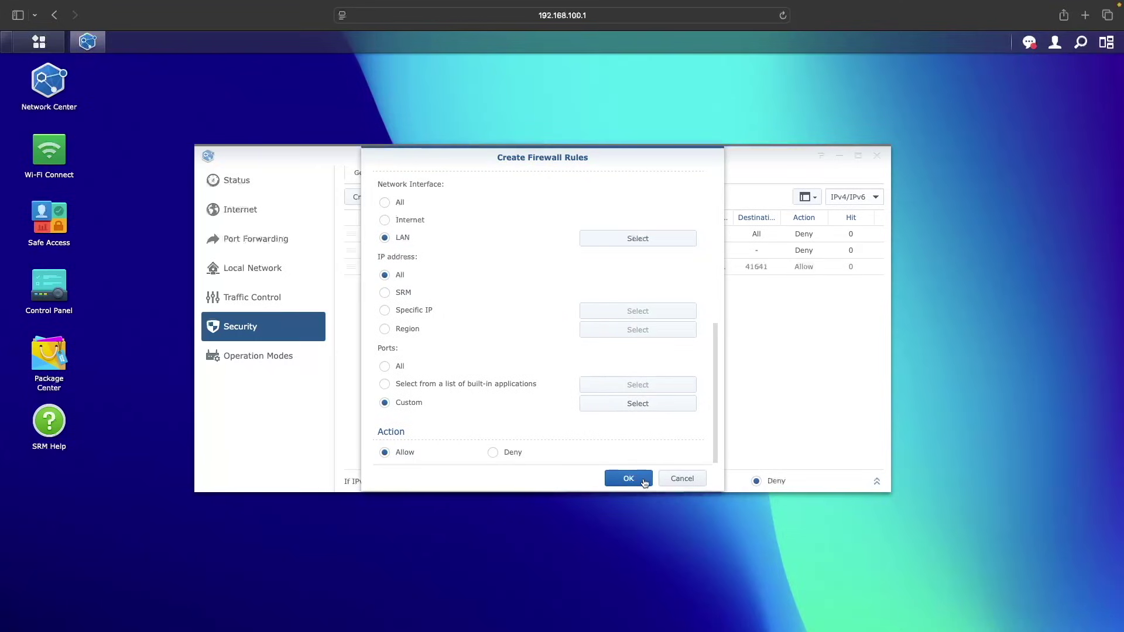
Add the Allow rule to the list and save it above both Deny LAN Networks rules
click(644, 481)
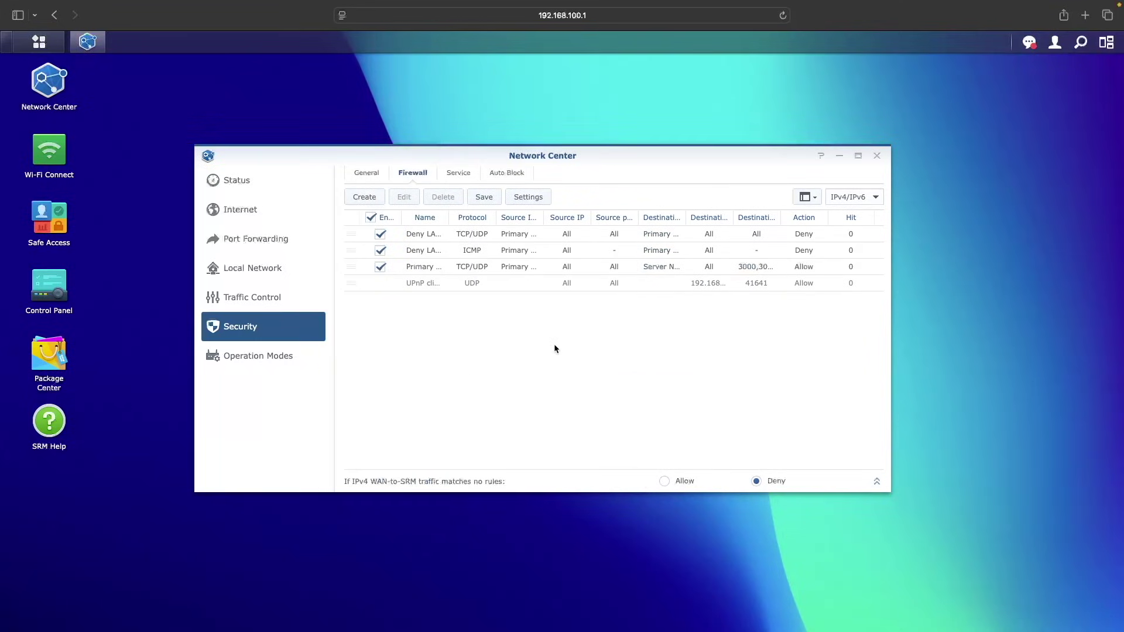
drag(489, 266, 494, 231)
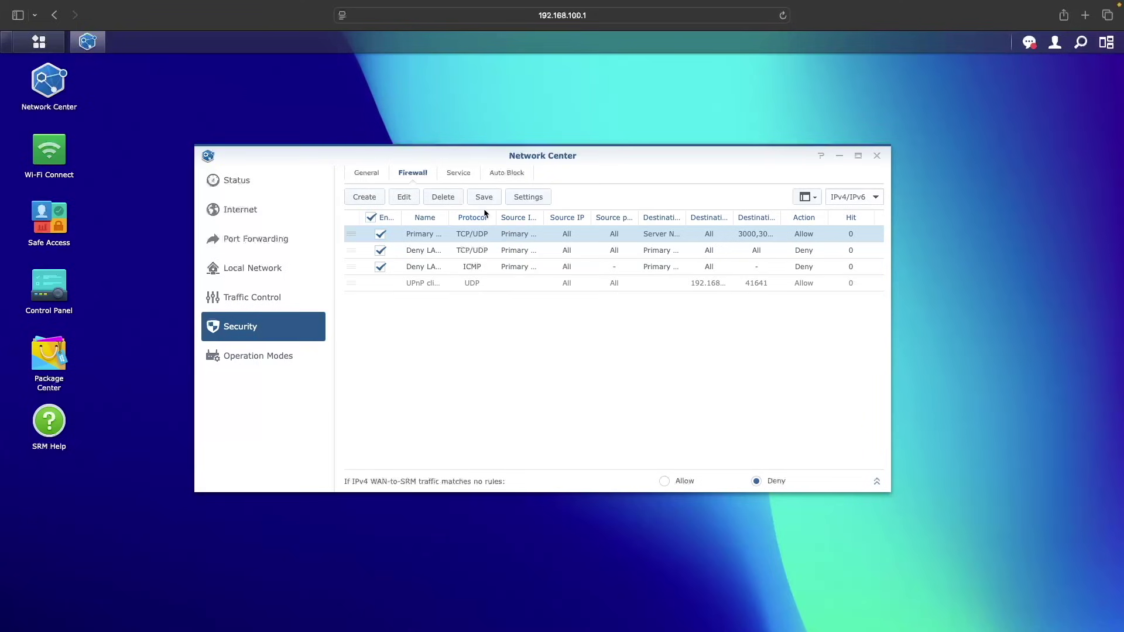
click(484, 201)
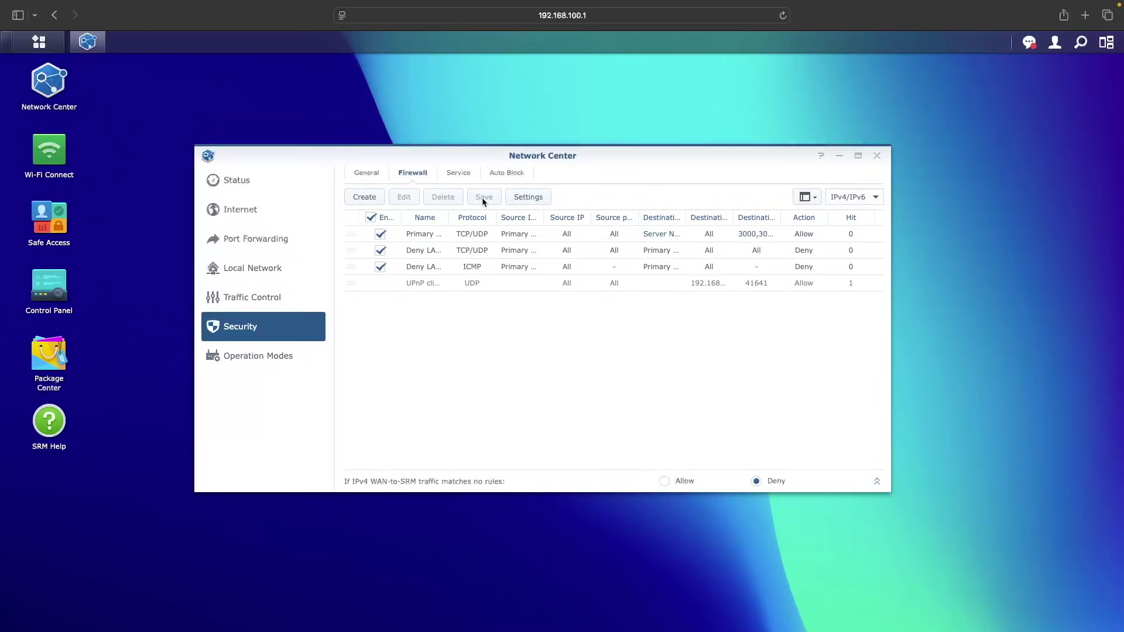
Test access to the server by opening 192.168.103.176:3000 in a new browser tab
key(super+t)
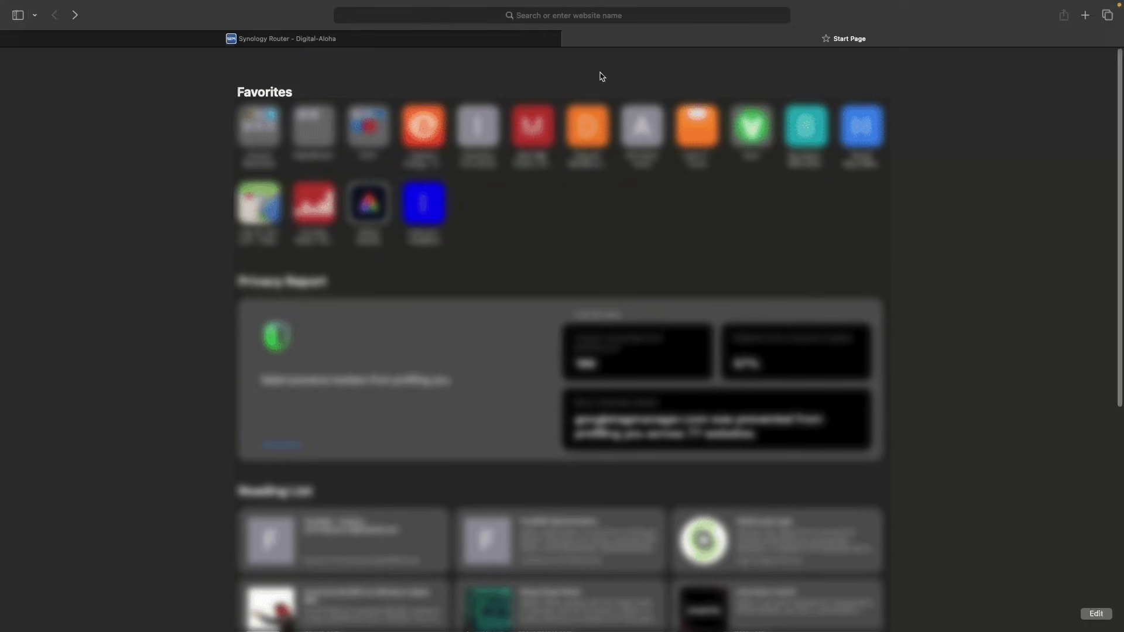
click(565, 15)
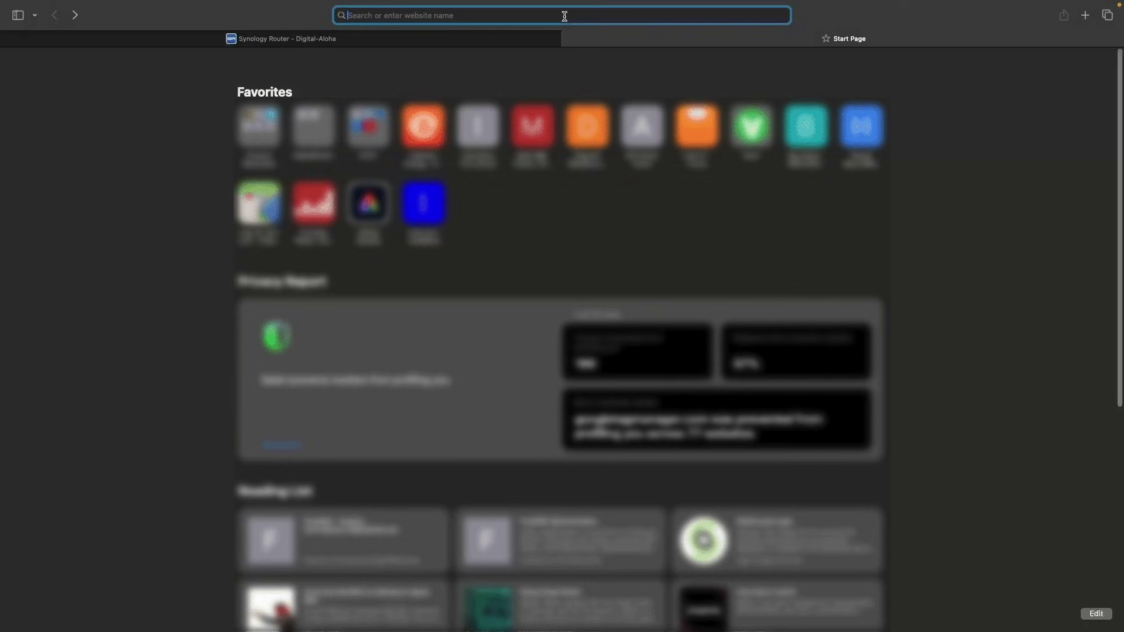
text(192.168.103.17)
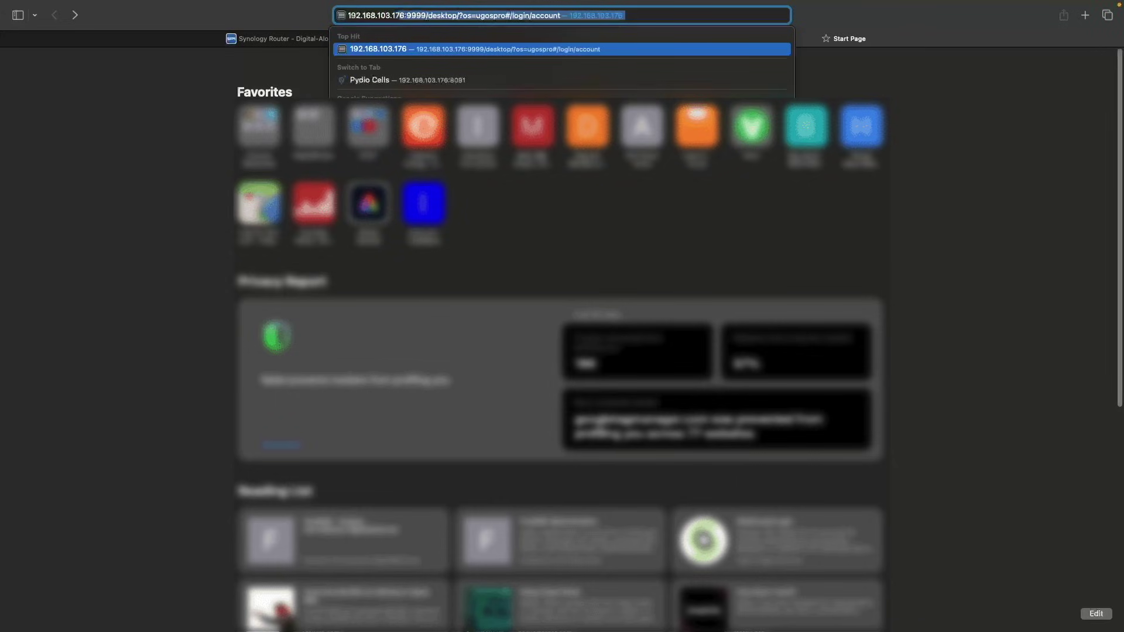
text(6:300)
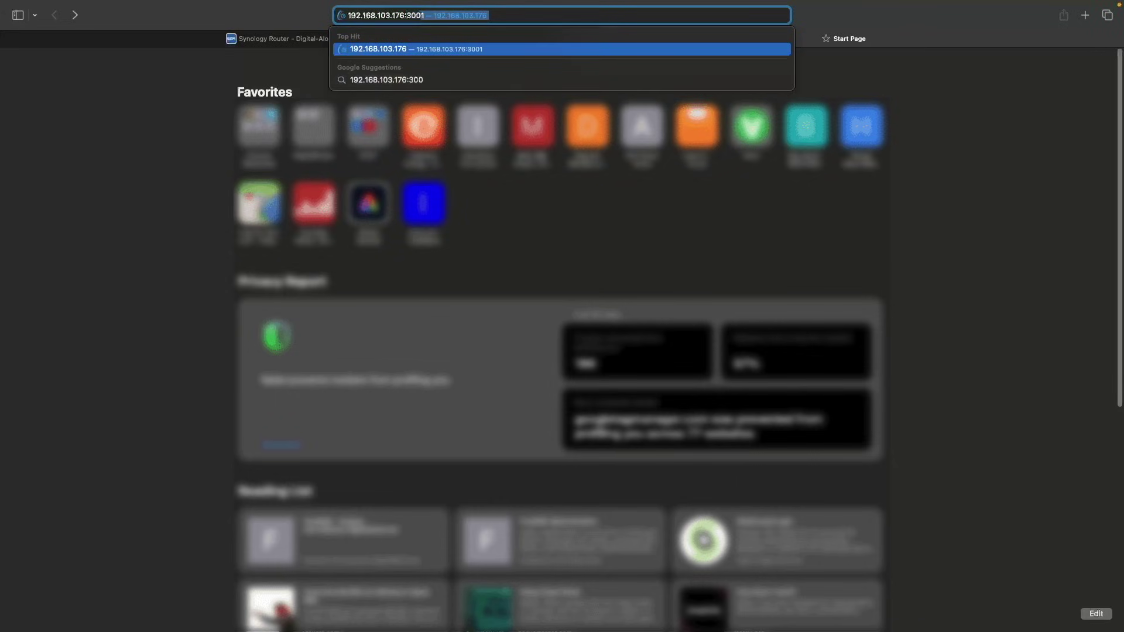
text(0)
key(Return)
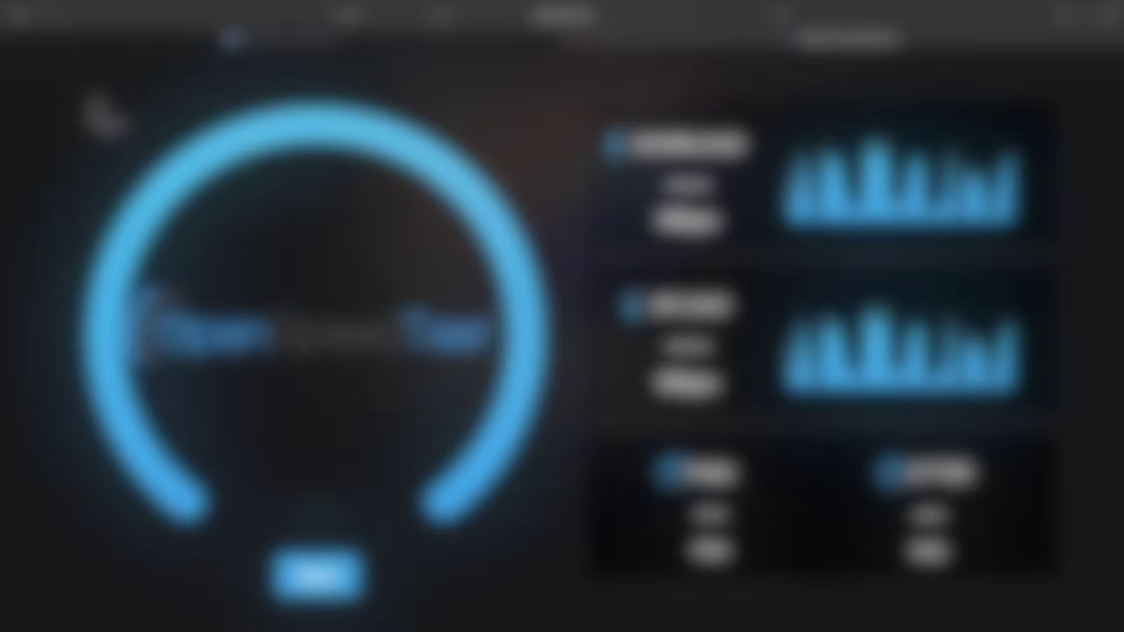
Test the OpenSpeedTest page at 192.168.103.176 over HTTPS
click(441, 16)
key(Left)
text(https)
text(://)
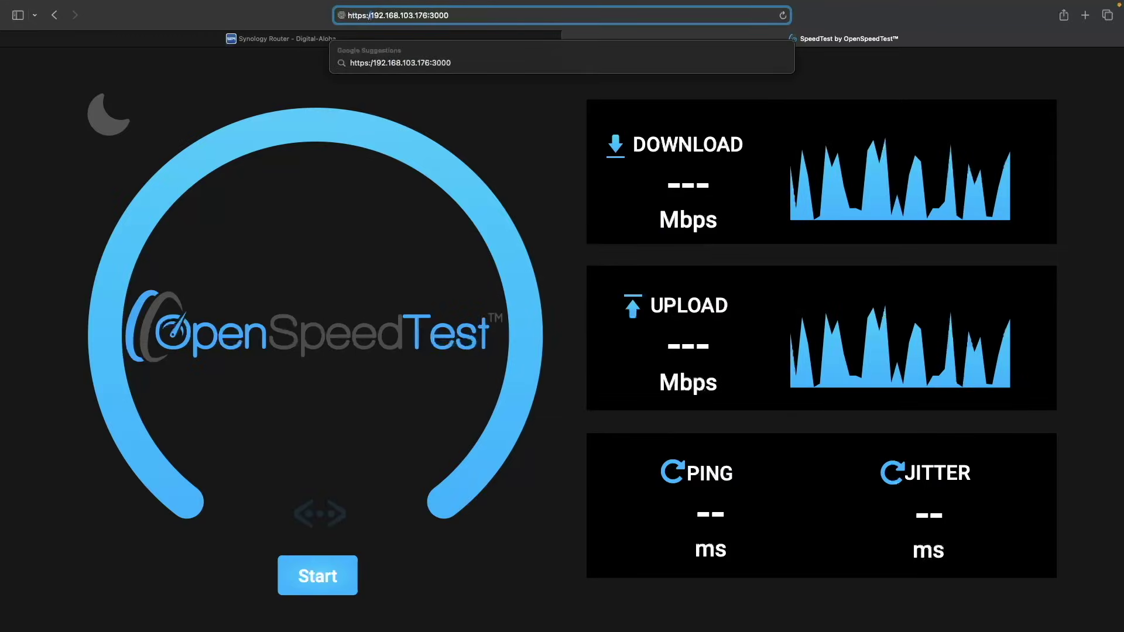
key(Return)
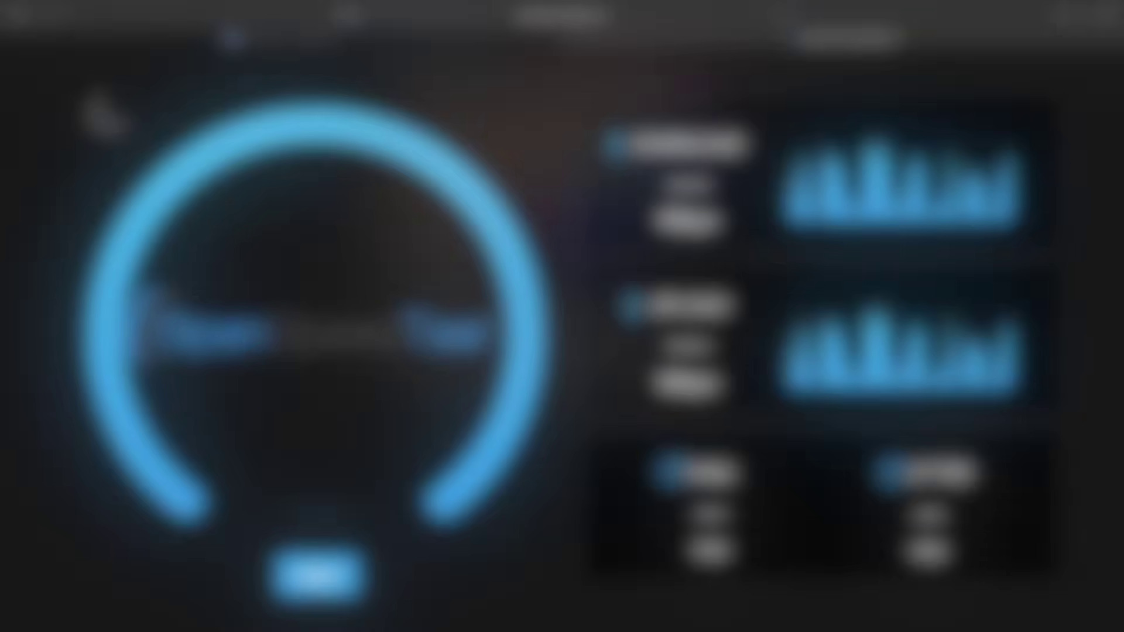
click(597, 15)
click(597, 15)
key(BackSpace)
key(BackSpace)
key(BackSpace)
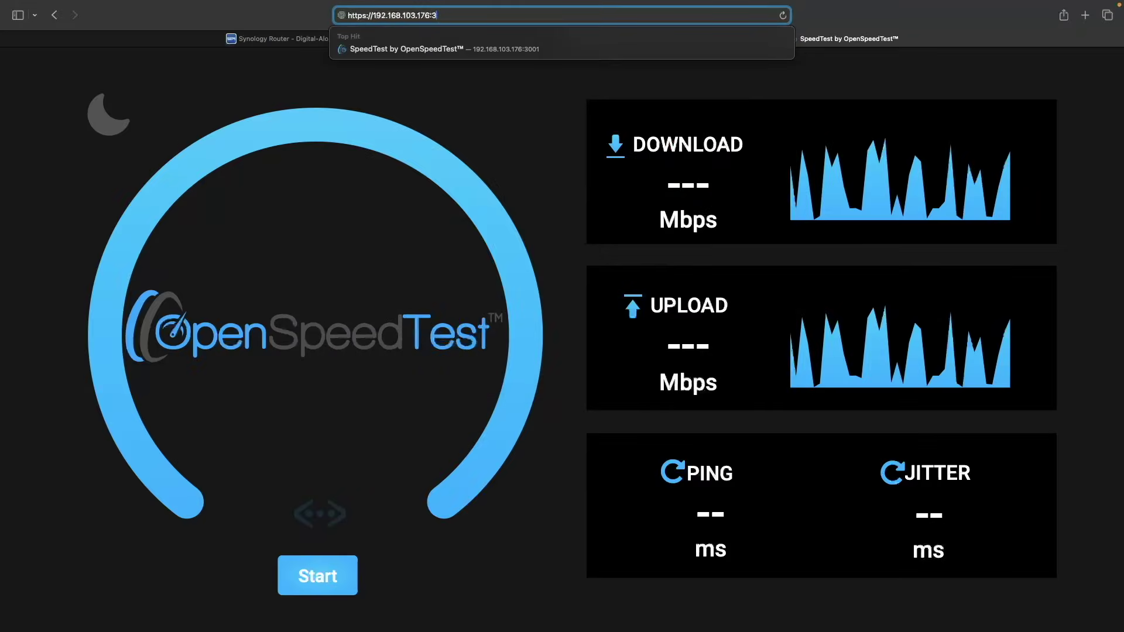
key(BackSpace)
text(8081)
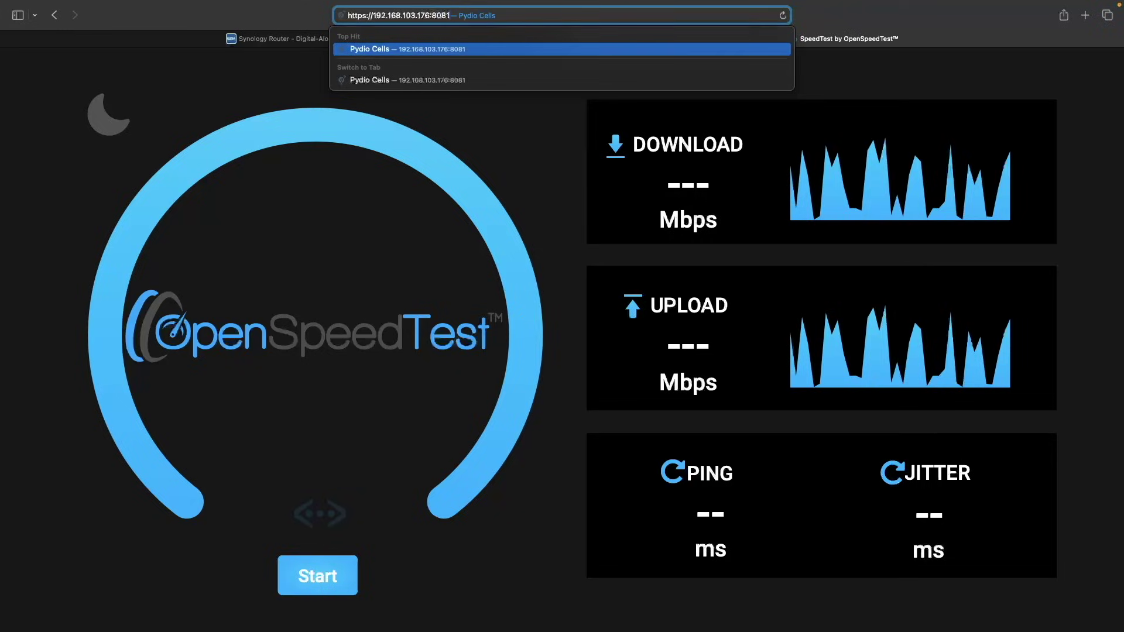
key(Return)
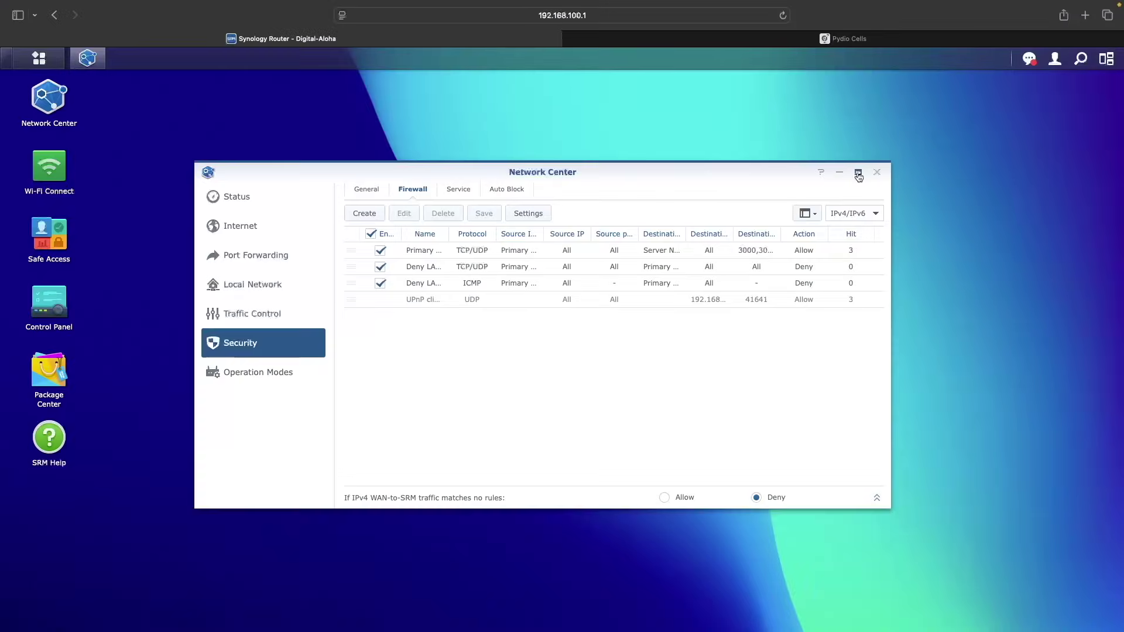
Maximize the Network Center window, disable the Primary To Server rule and save the firewall list
click(859, 173)
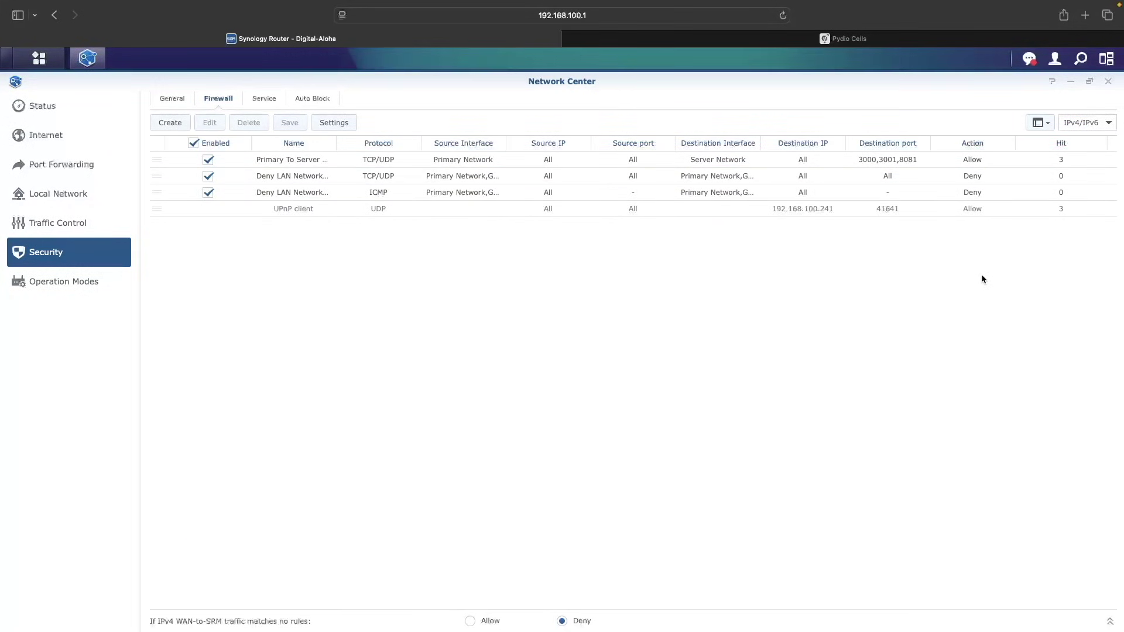
click(207, 161)
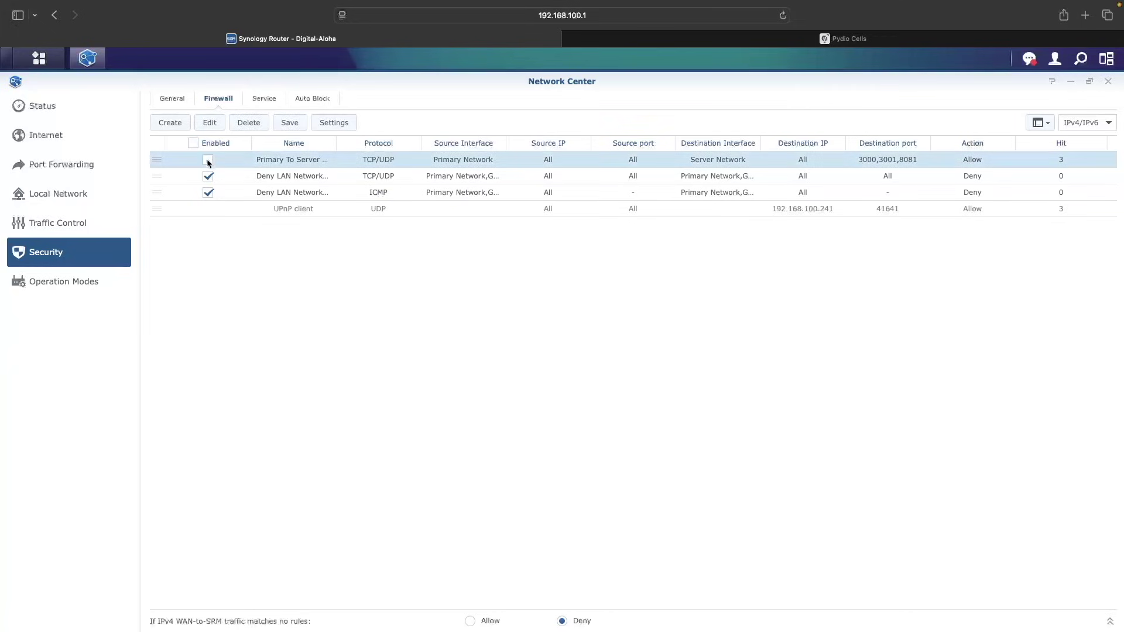
click(291, 124)
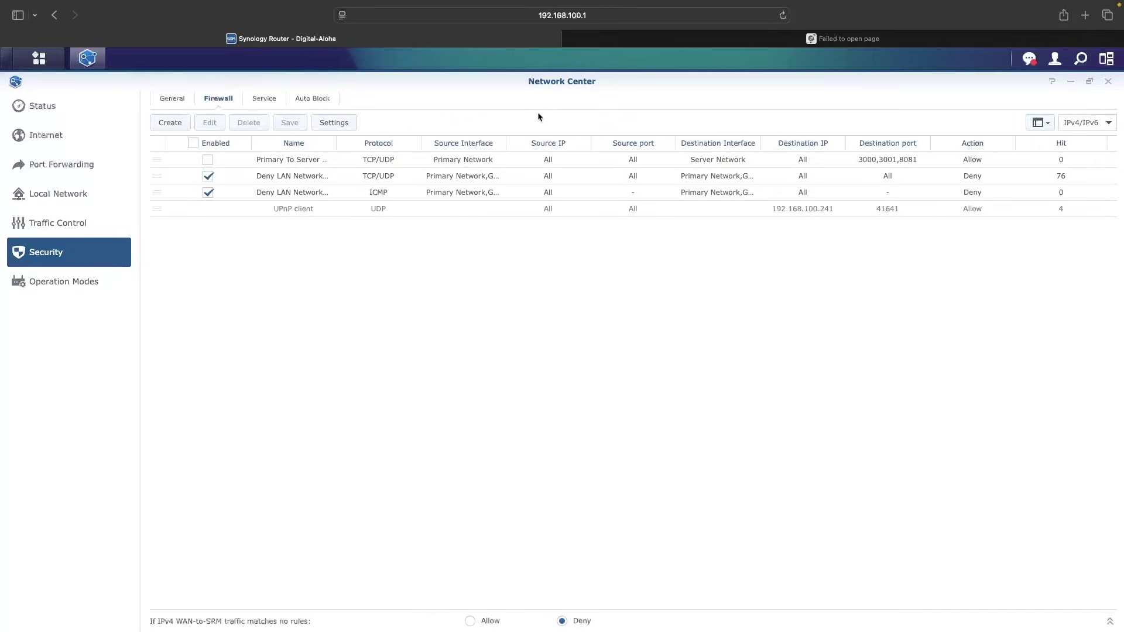
Re-enable the Primary To Server rule and save the firewall list
click(208, 161)
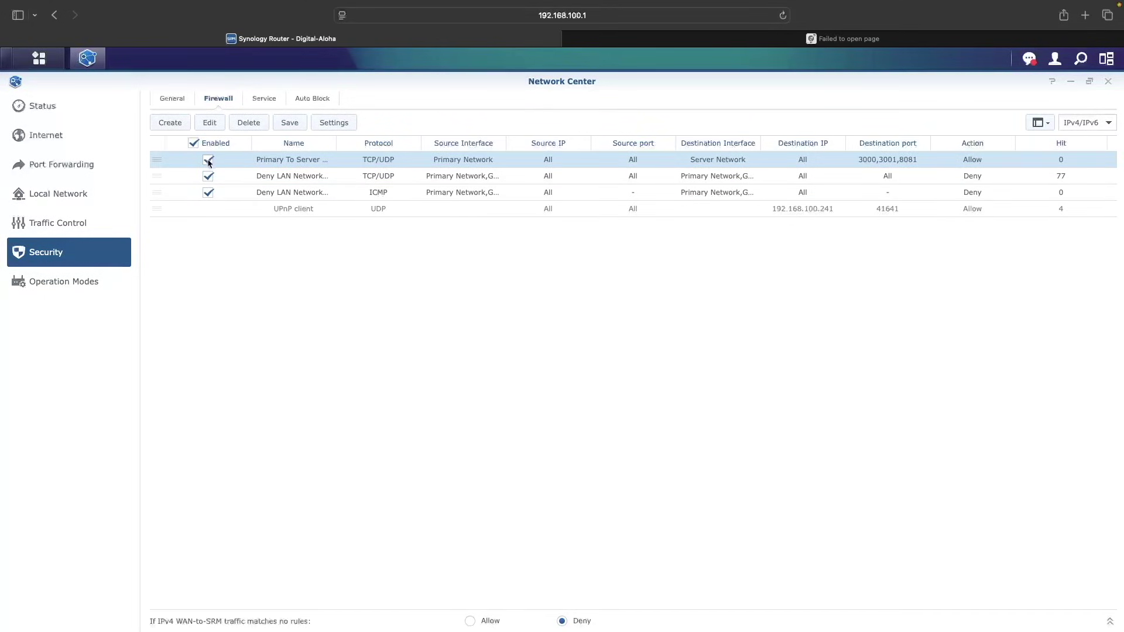
click(298, 130)
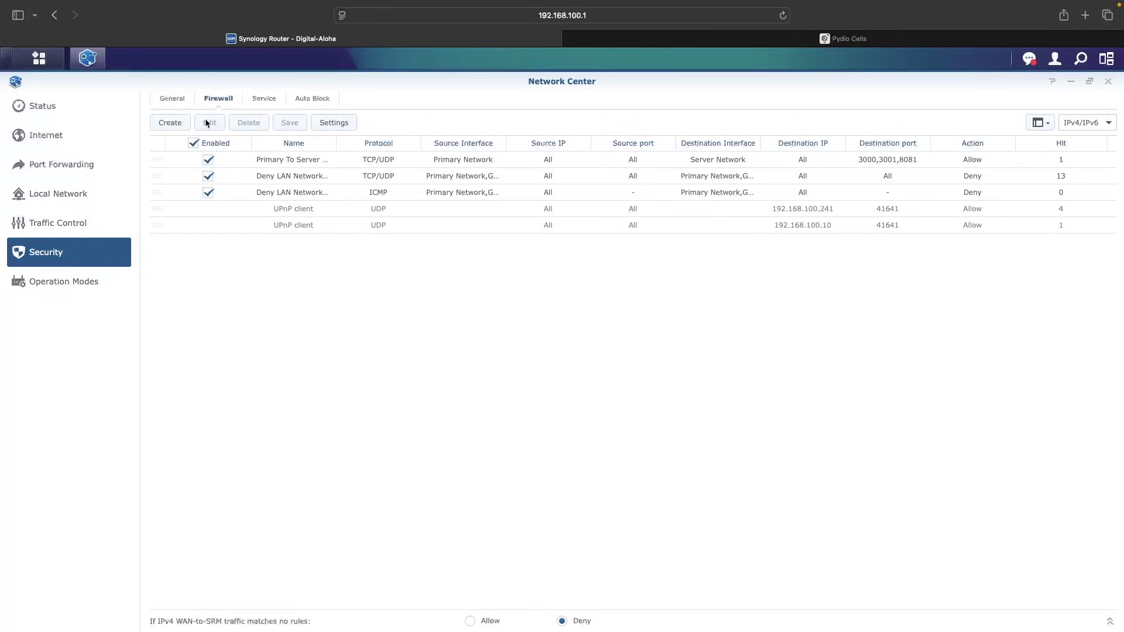
Start a new firewall rule named "Primary To Server Admin Clients"
click(182, 124)
triple_click(682, 232)
text(Prima)
text(ry To Server Admin Clients)
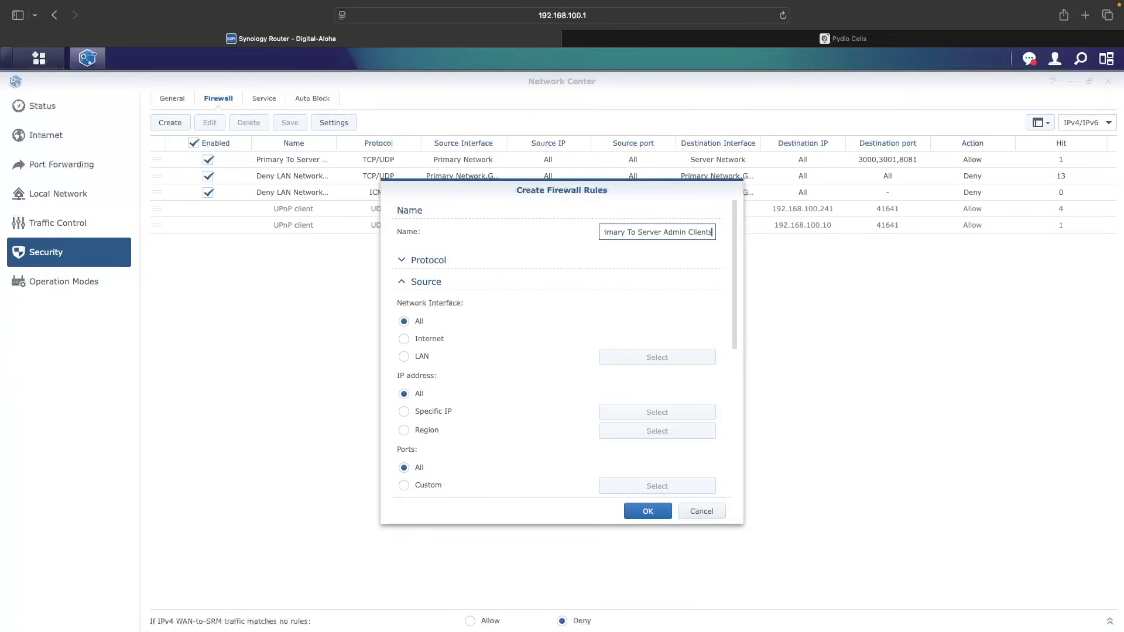
click(404, 262)
click(404, 262)
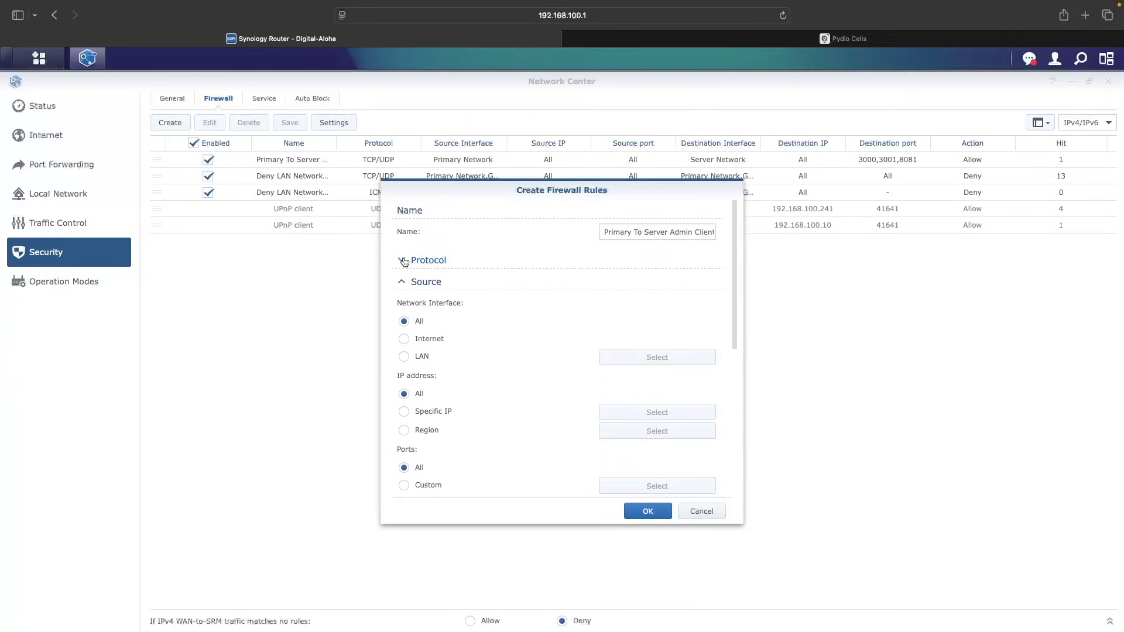
Set the rule's source interface to the LAN's Network 1 - Primary Network only
click(403, 356)
click(638, 358)
click(521, 300)
click(499, 320)
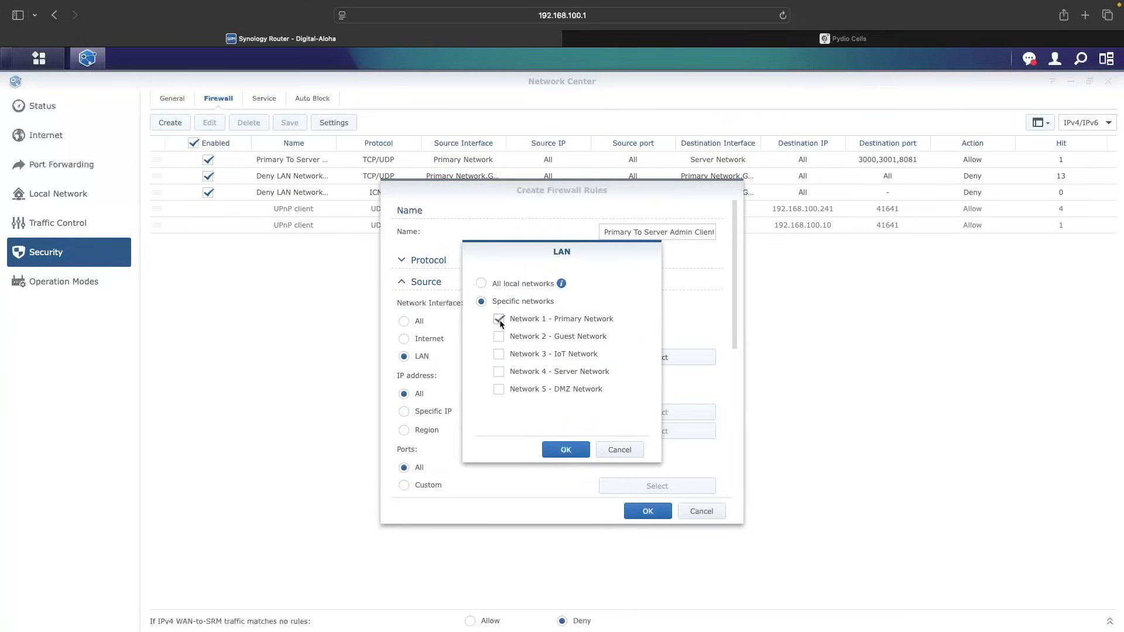
click(565, 450)
Restrict the rule's source to the IP range 192.168.100.10 to 192.168.100.20
click(449, 413)
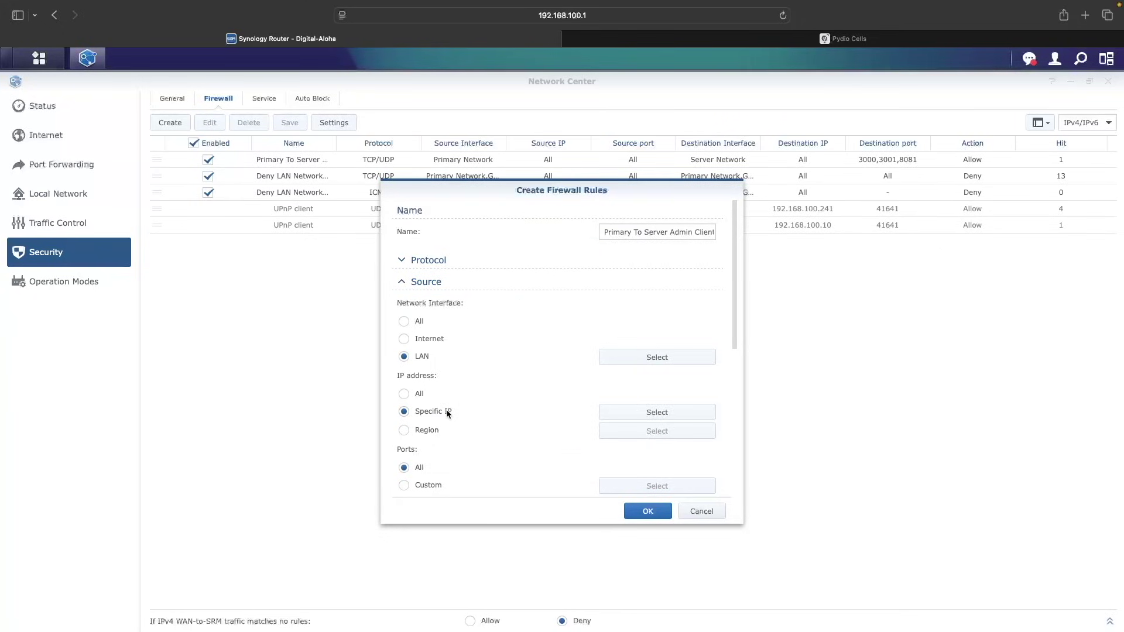
click(622, 415)
click(582, 368)
text(1)
key(Tab)
text(192.168.100.20)
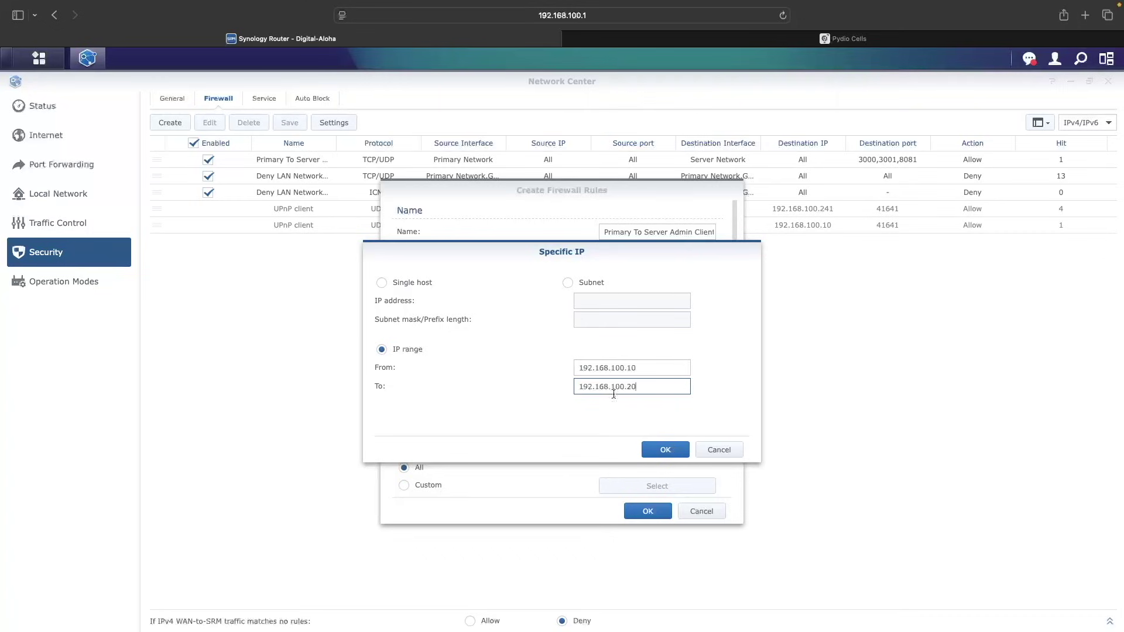
click(665, 450)
Set the rule's destination interface to the LAN's Network 4 - Server Network only
scroll(661, 452, down, 5)
click(404, 457)
click(657, 457)
click(481, 301)
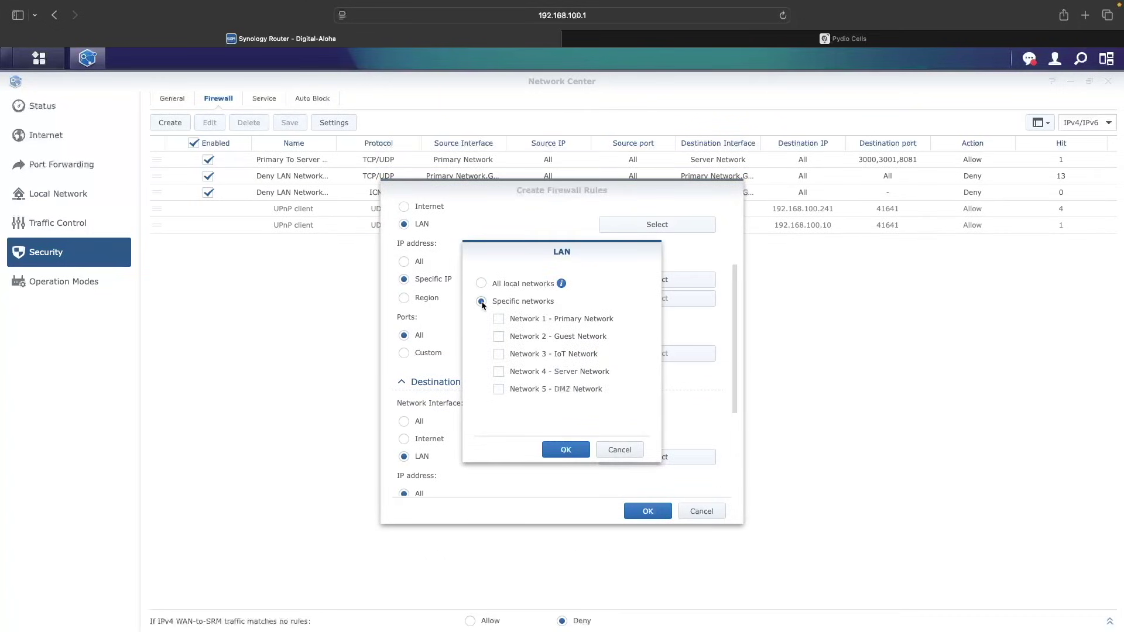
click(499, 372)
click(576, 456)
Limit the rule to custom destination ports 22,9999 and create it with the Allow action
scroll(577, 457, down, 3)
click(426, 438)
click(624, 438)
text(22,9999)
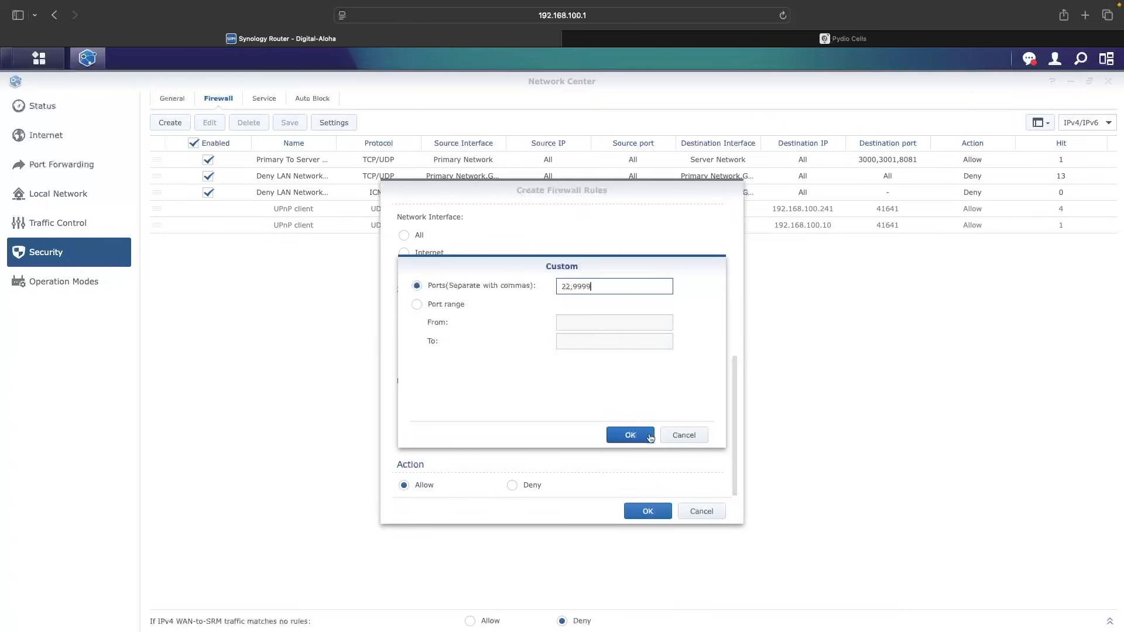
click(630, 435)
click(651, 511)
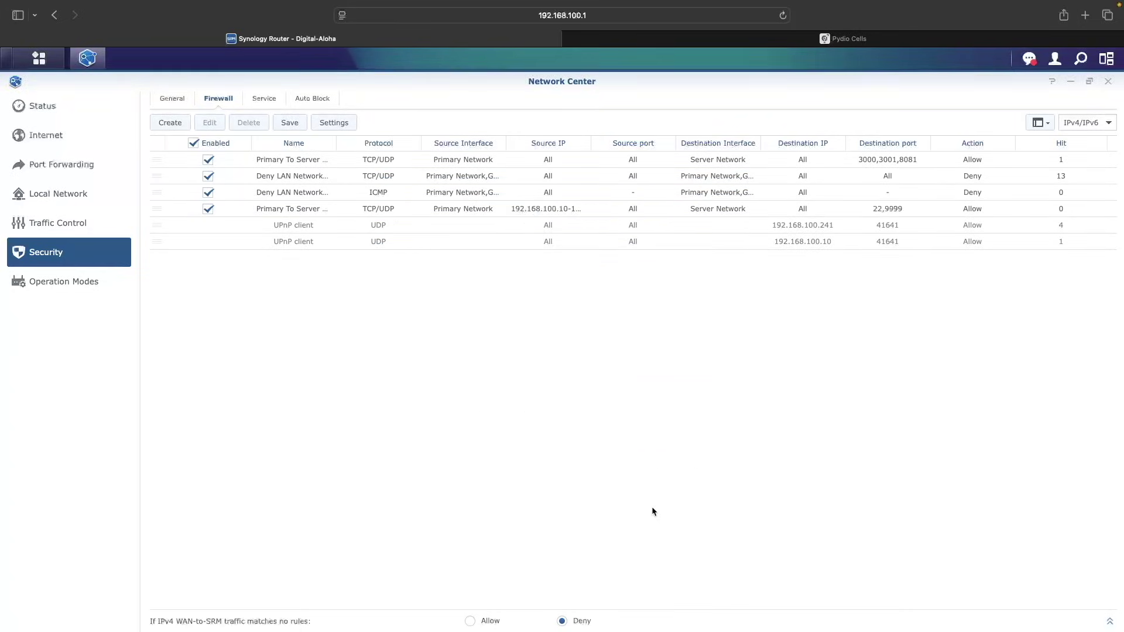
Move the new admin clients rule above the two Deny LAN Network rules and save the firewall list
drag(360, 210, 344, 168)
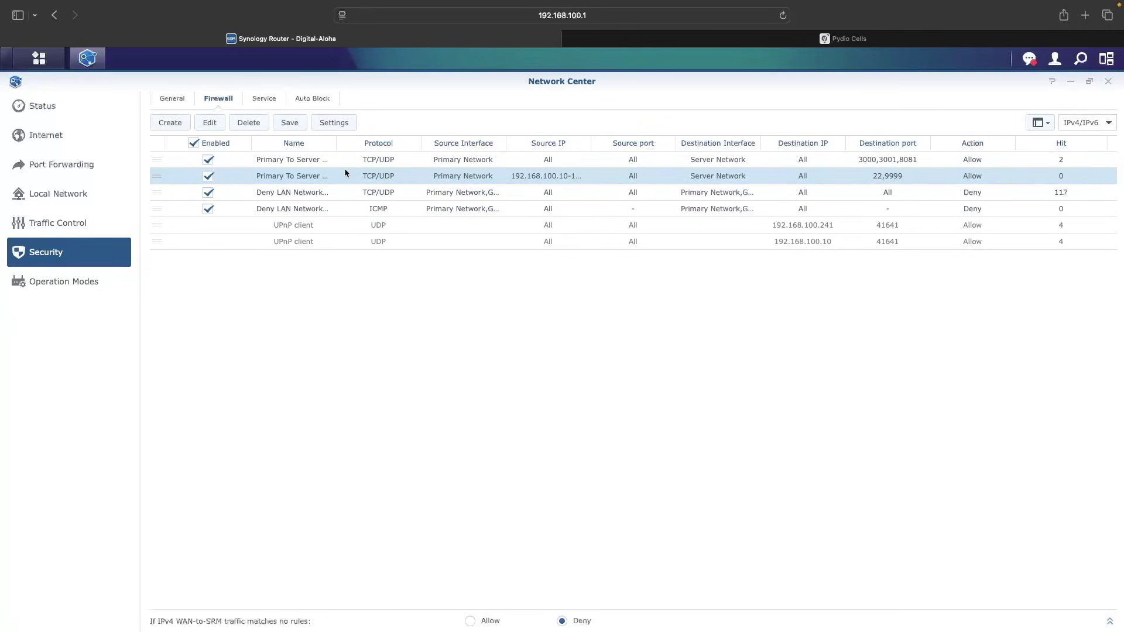
click(299, 125)
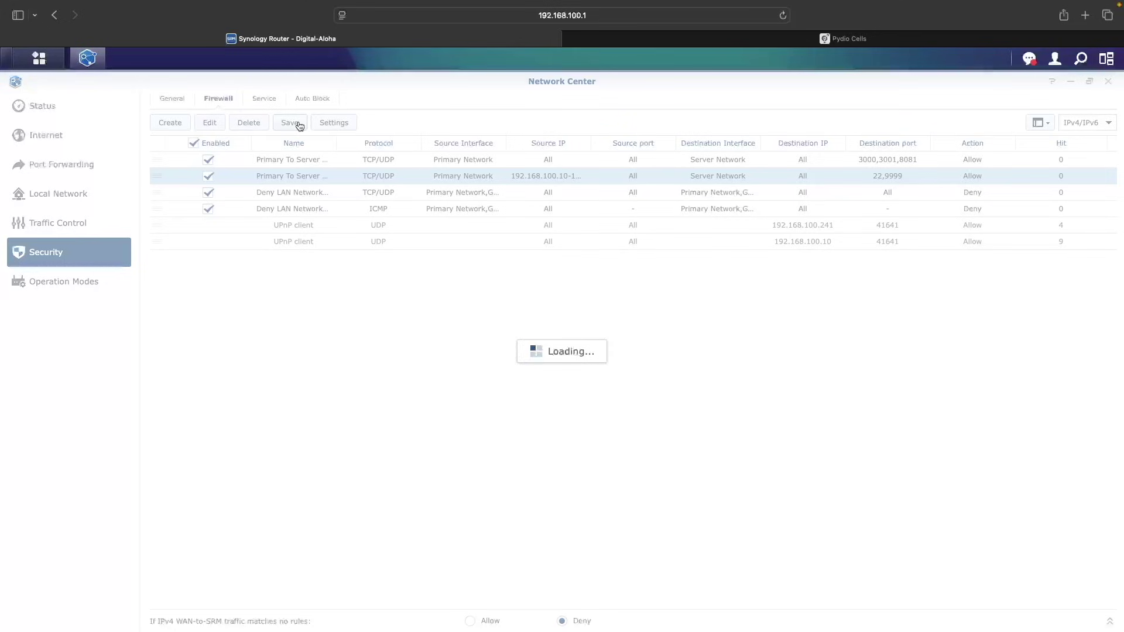
View the local network's DHCP reservations
click(93, 196)
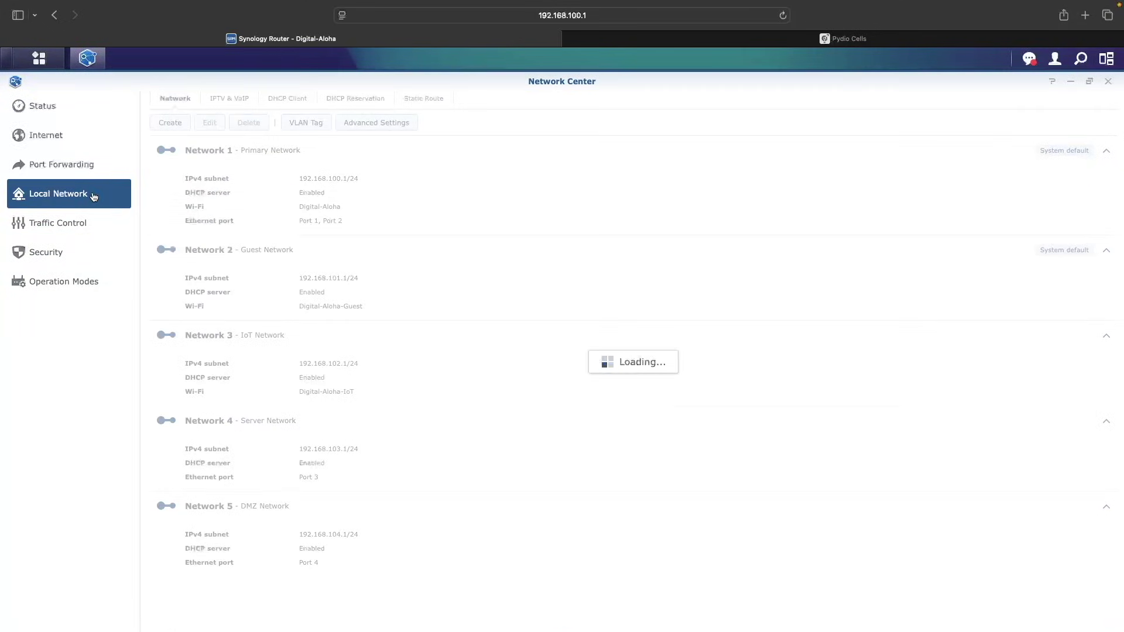
click(349, 102)
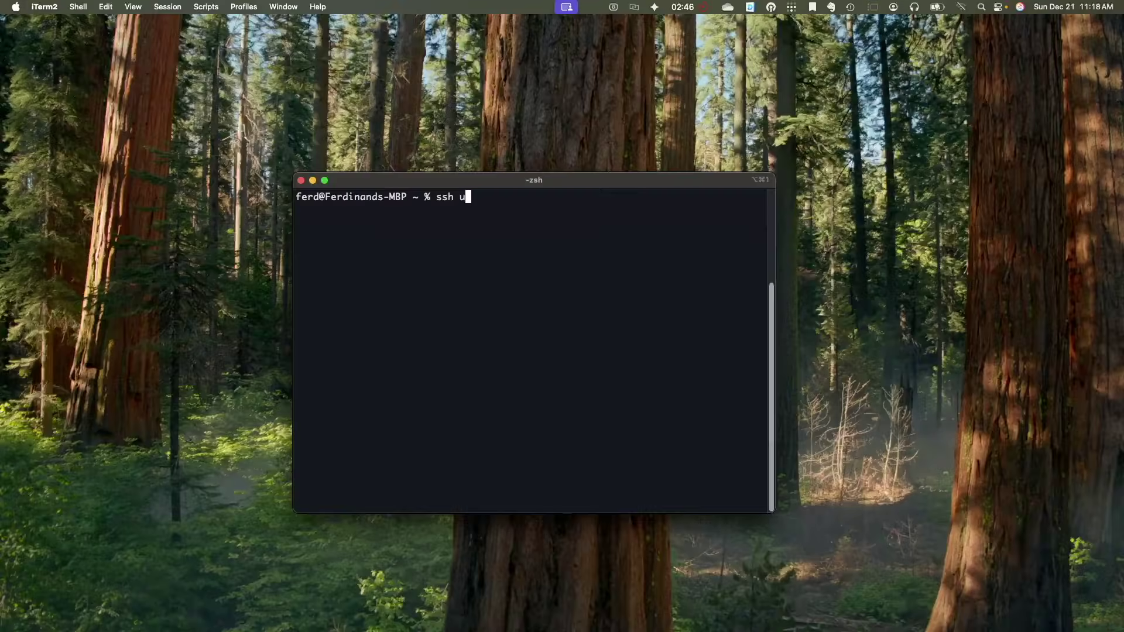
text(gadmin@192.168.103.1)
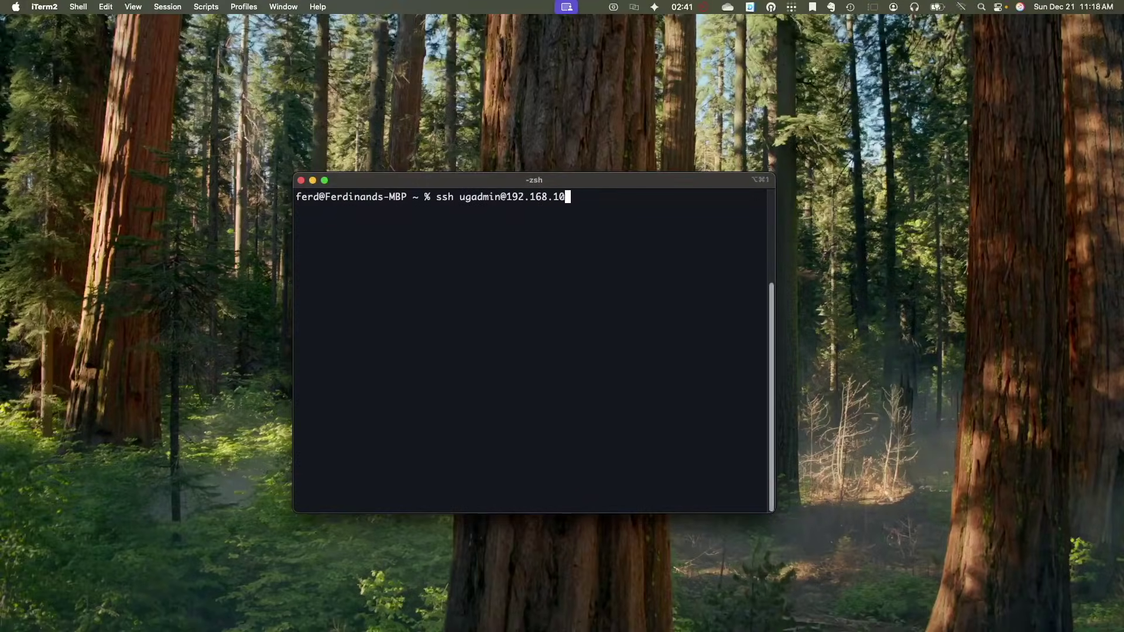
text(76)
key(Return)
key(Return)
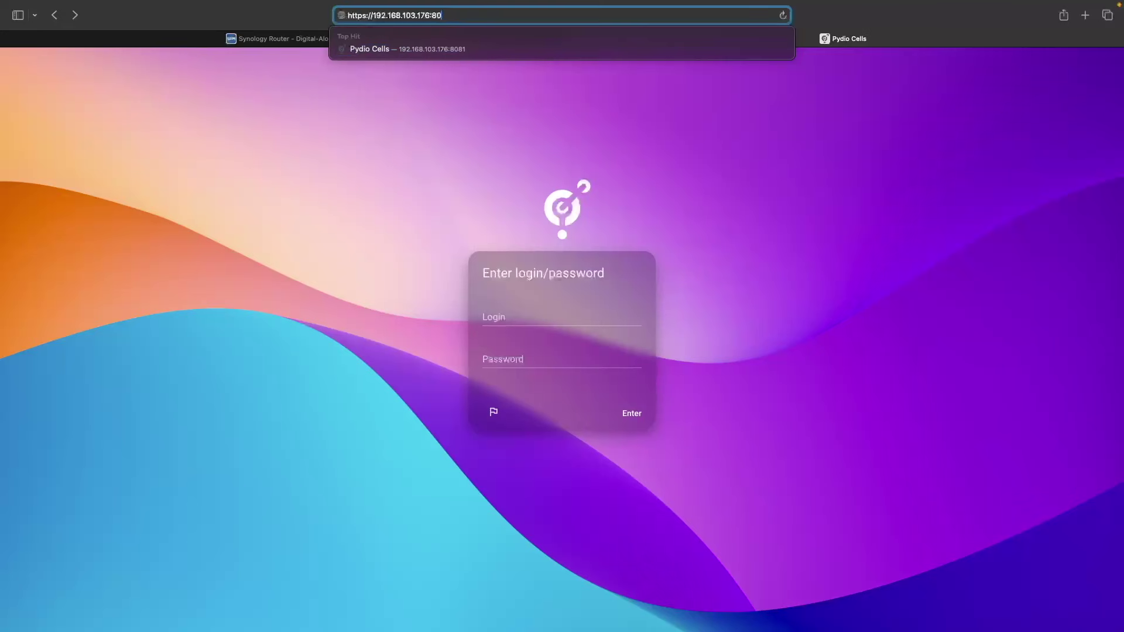
text(:9999)
key(Return)
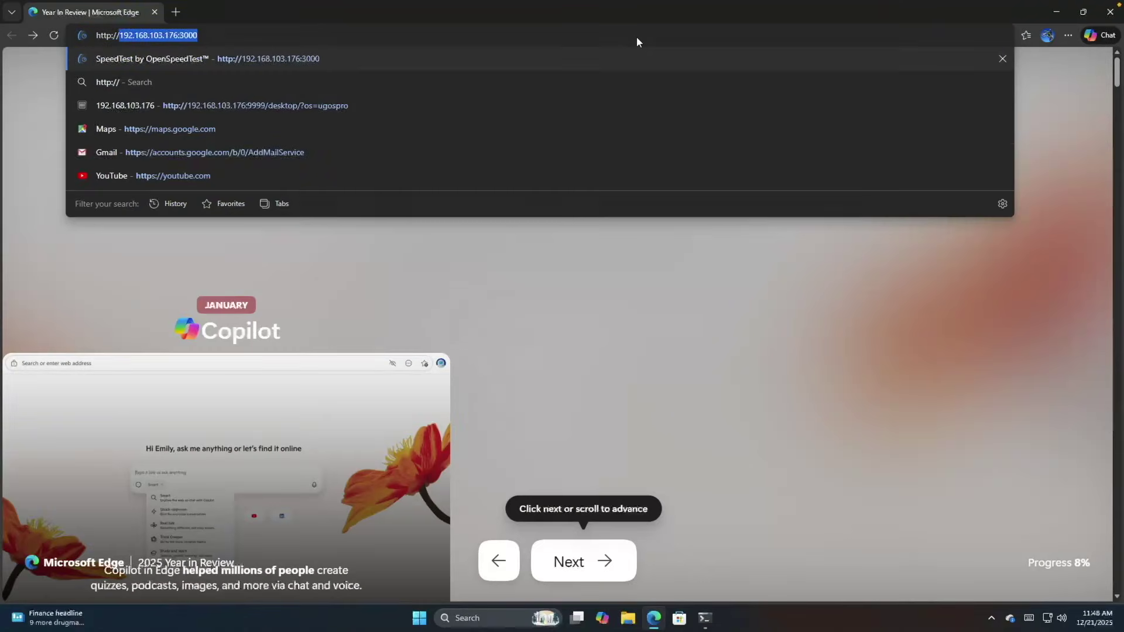
text(192.)
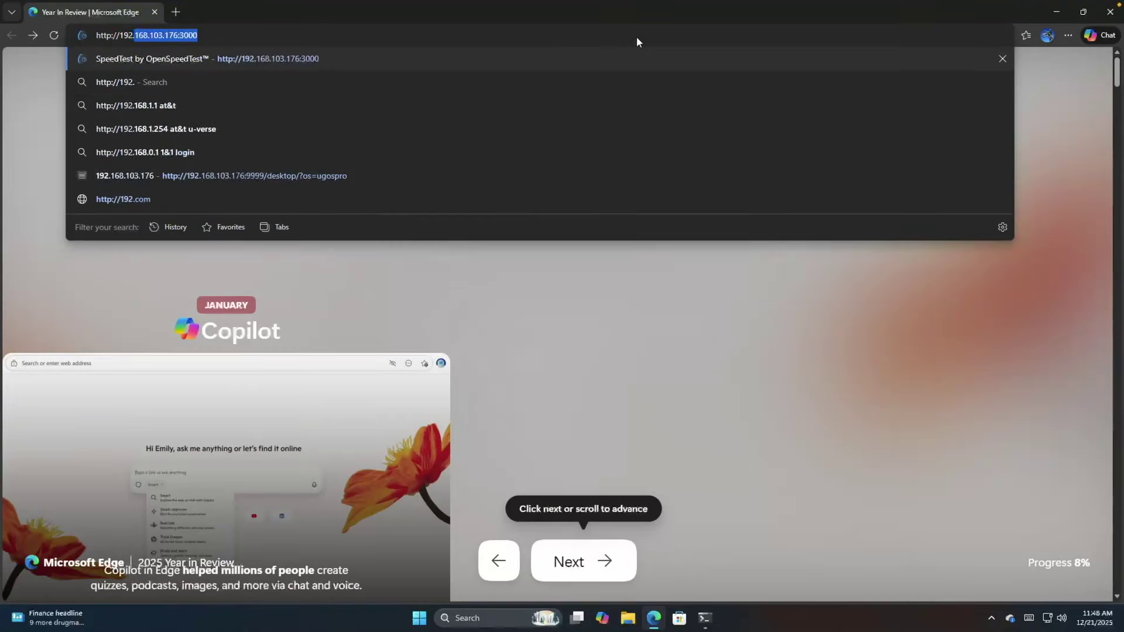
text(168.103.176:9999)
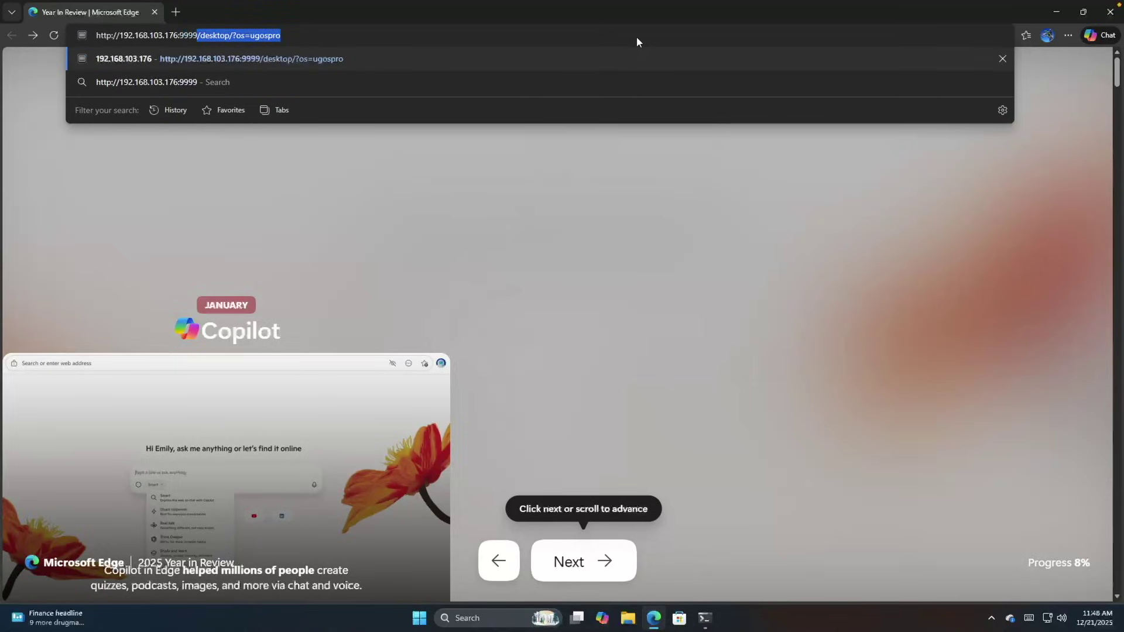
key(Delete)
key(Return)
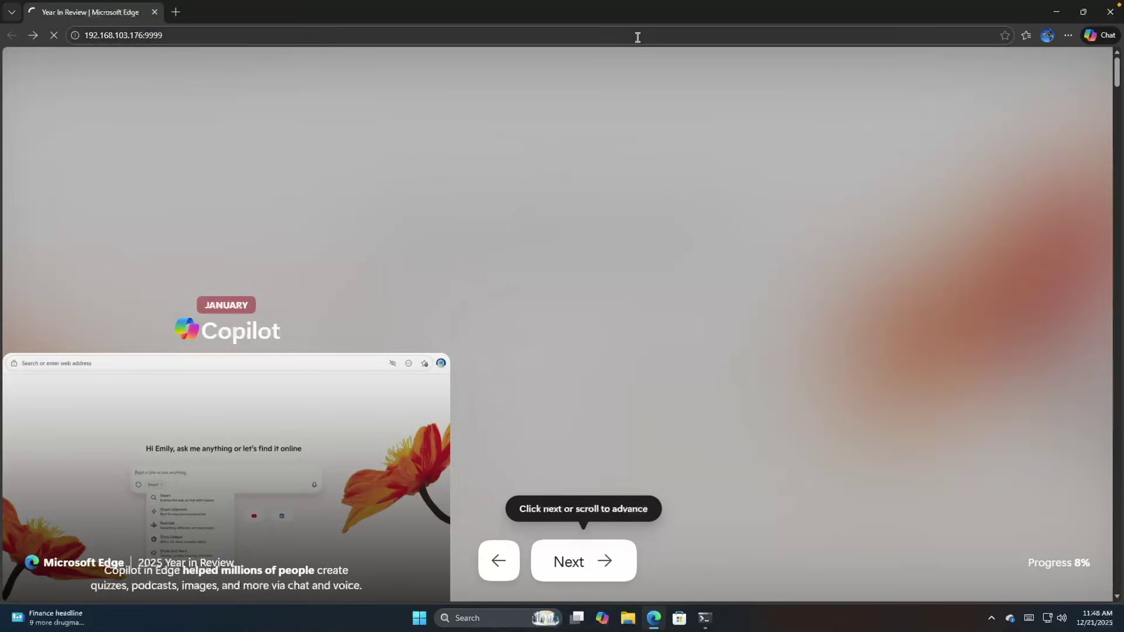
click(704, 620)
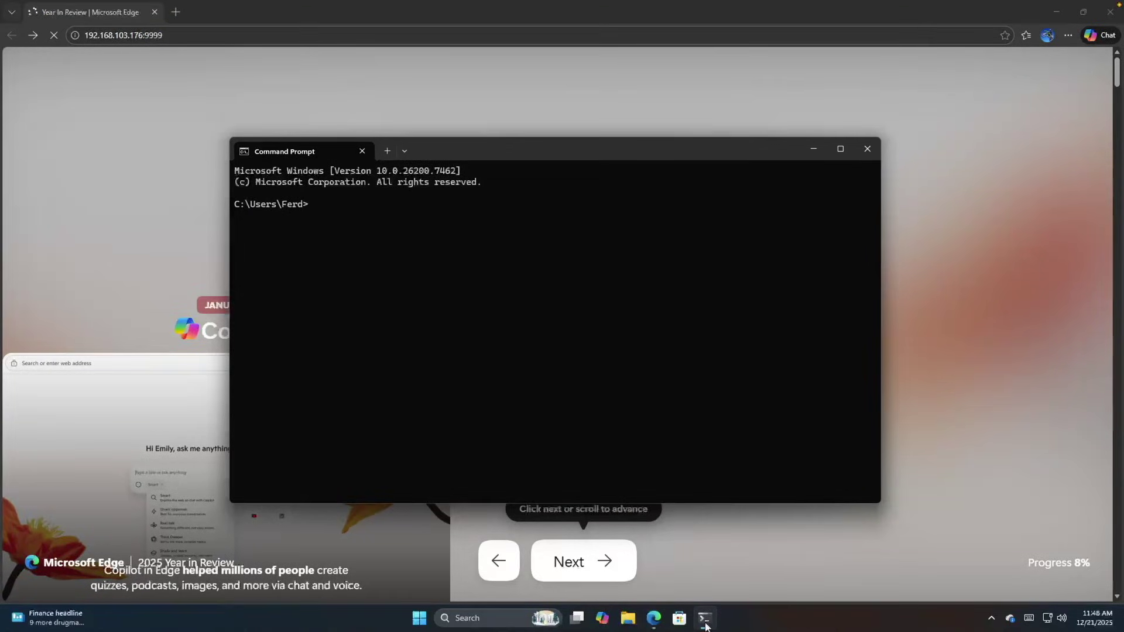
text(ssh ugadmin@192)
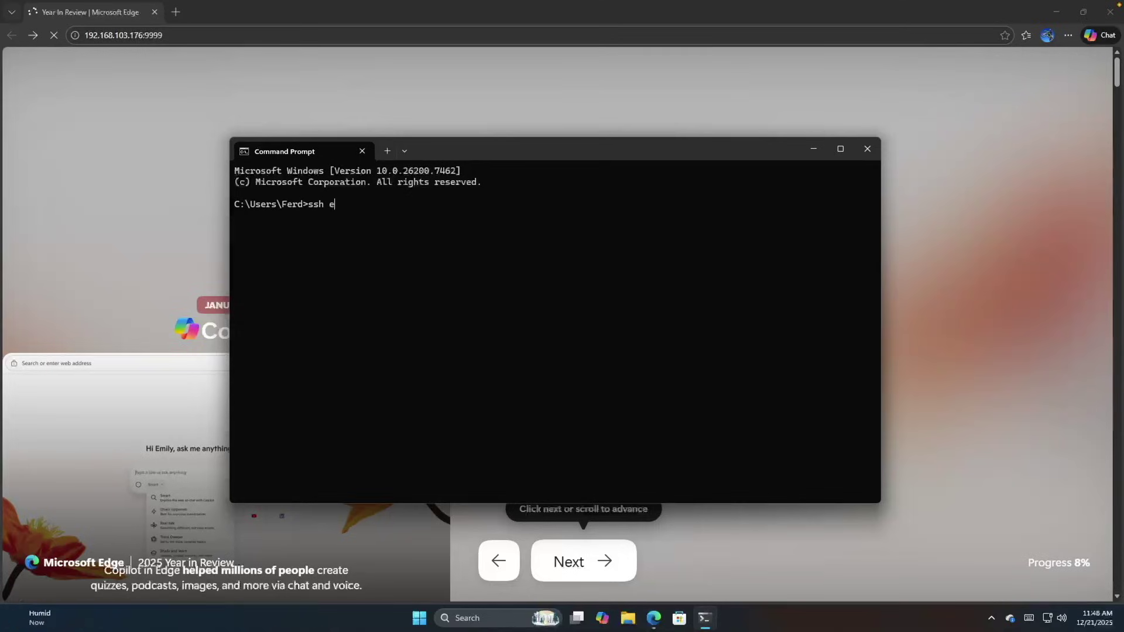
text(.168.103.176)
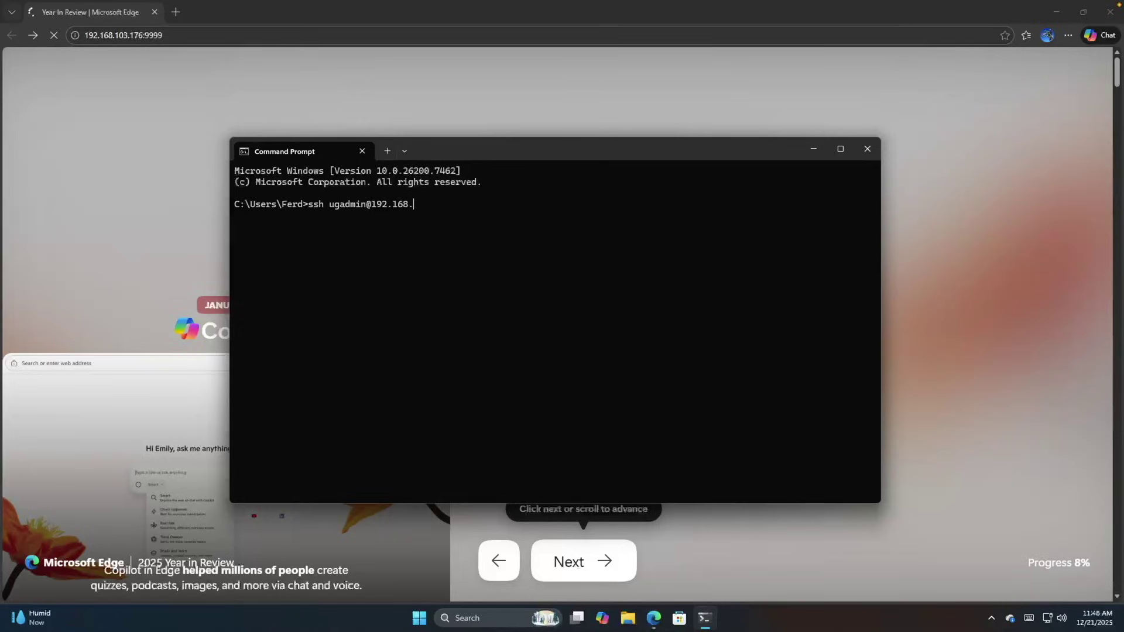
key(Return)
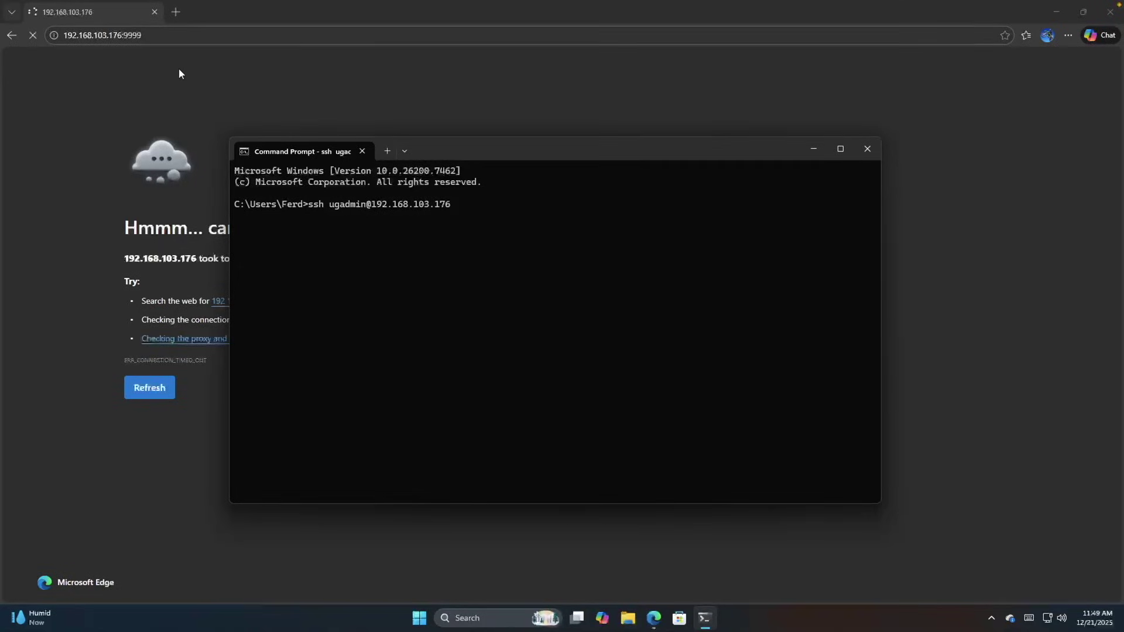
Test Pydio Cells at 192.168.103.176:8081 in Edge and return to Command Prompt to check the SSH attempt
click(162, 34)
click(161, 32)
key(BackSpace)
key(BackSpace)
key(BackSpace)
key(BackSpace)
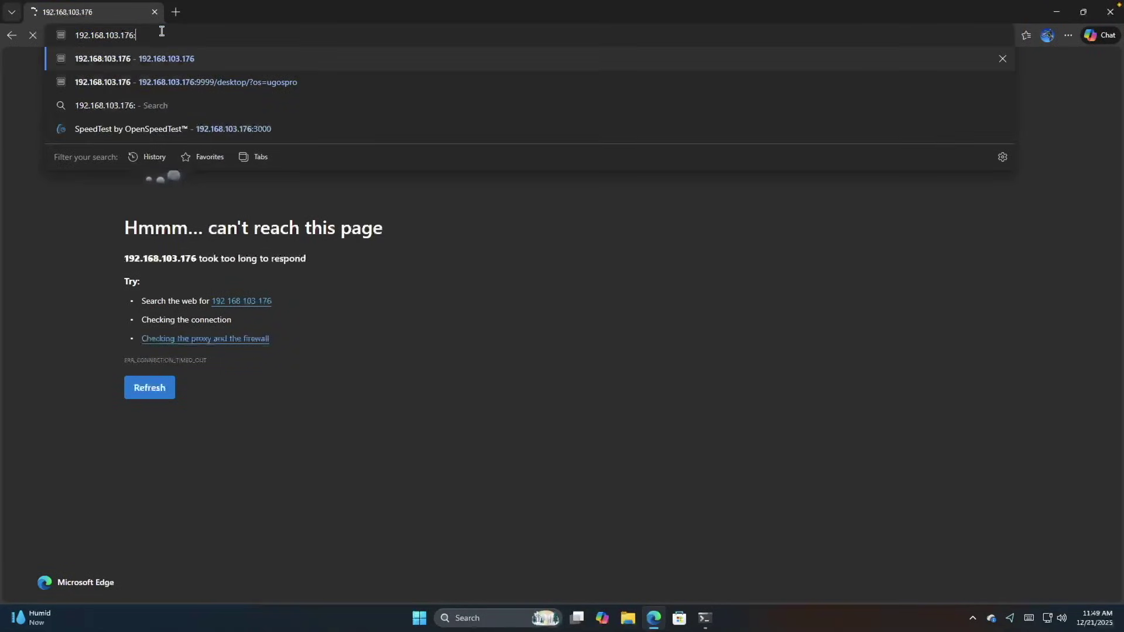
text(8081)
key(Return)
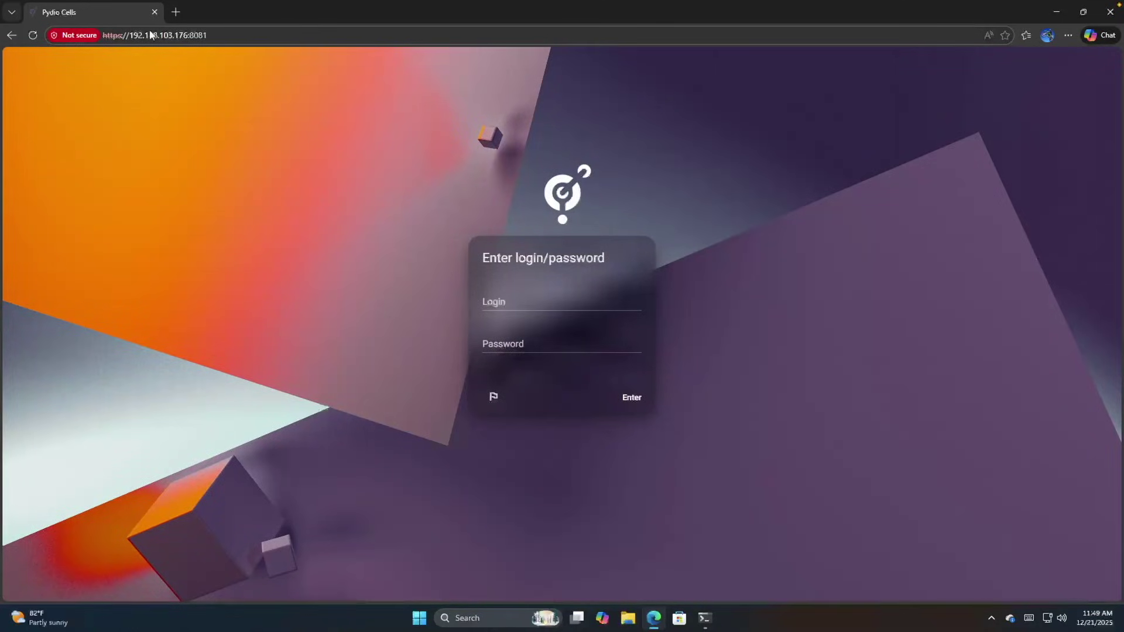
click(704, 618)
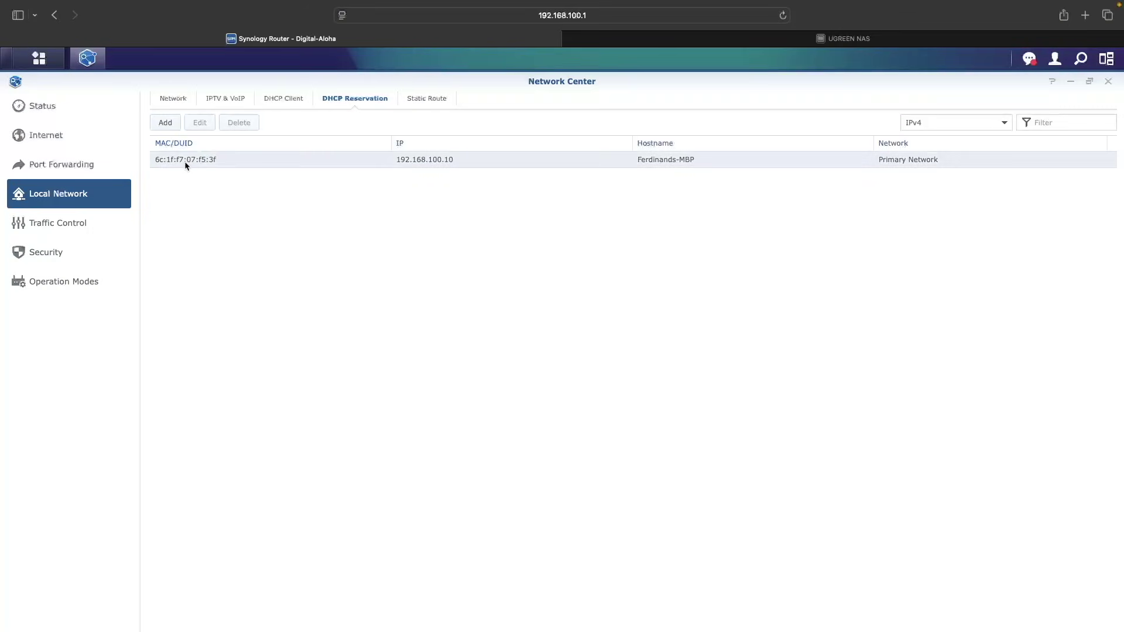
Go to the router's firewall rules and start a new rule named "Guest To Server"
click(72, 253)
click(216, 103)
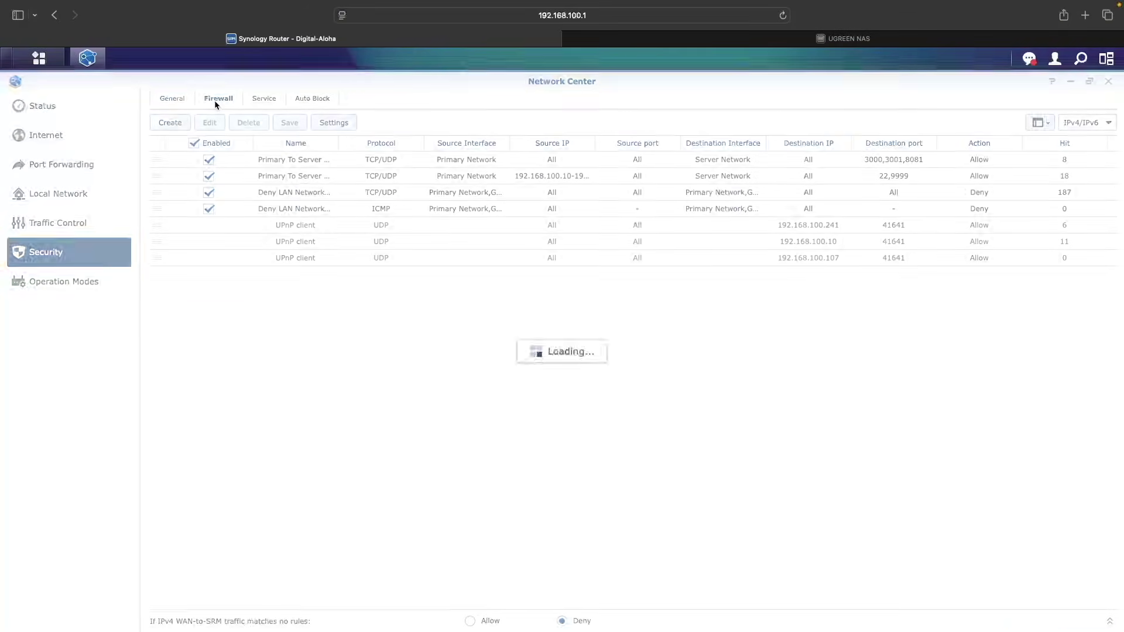
click(181, 123)
triple_click(673, 231)
key(BackSpace)
text(Gues)
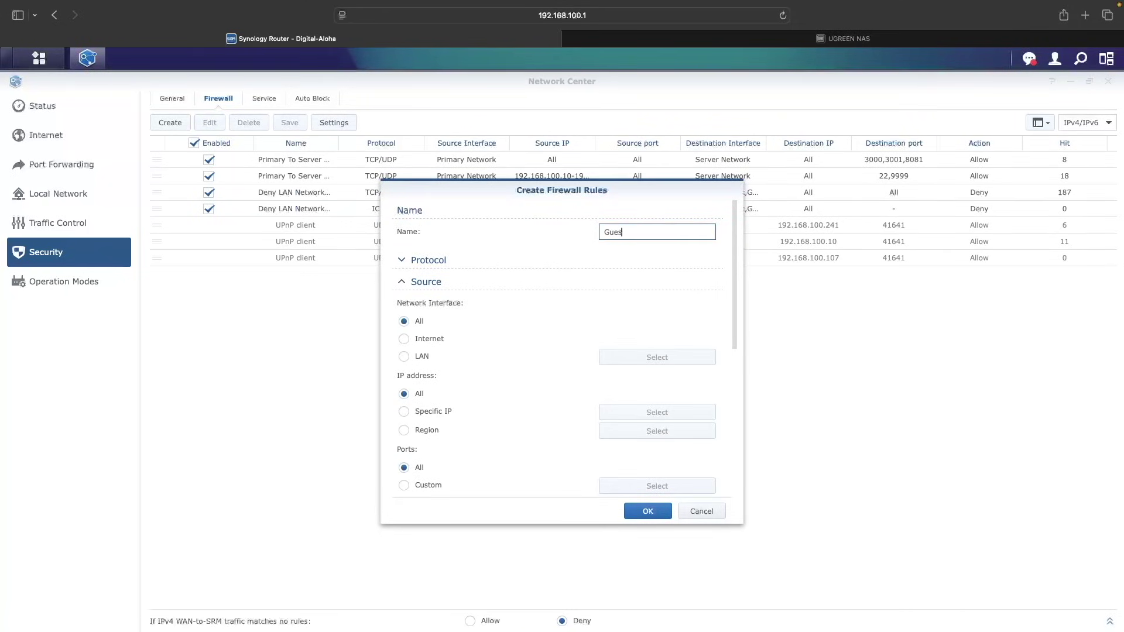
text(t To Server)
click(400, 261)
click(400, 261)
Set the Guest To Server rule's source interface to the LAN's Network 2 - Guest Network only
click(404, 356)
click(613, 358)
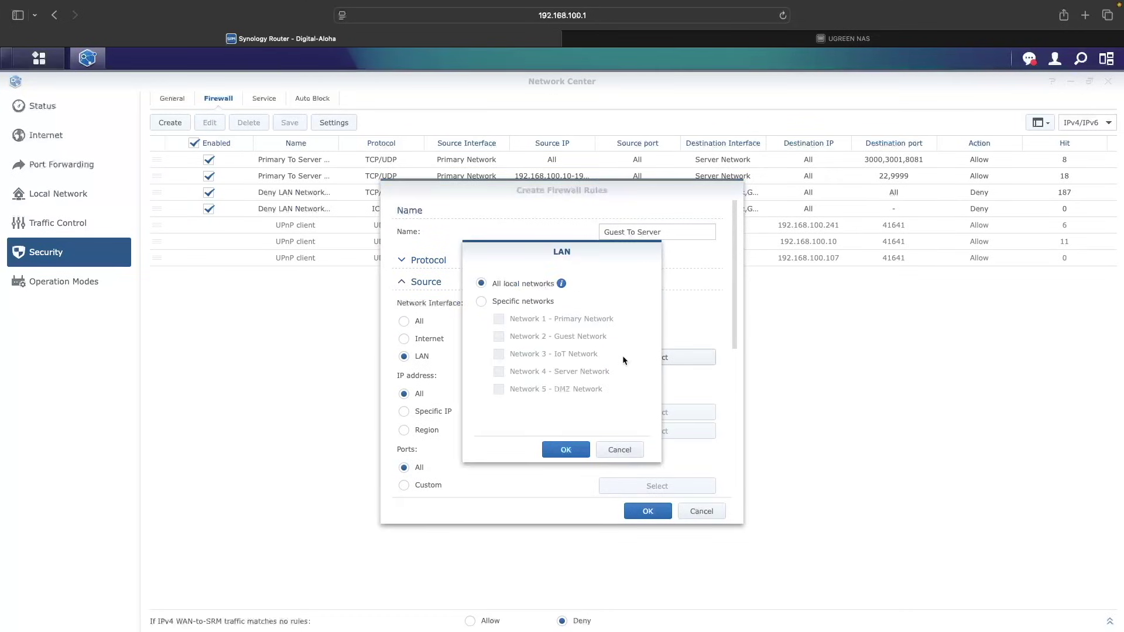
click(530, 302)
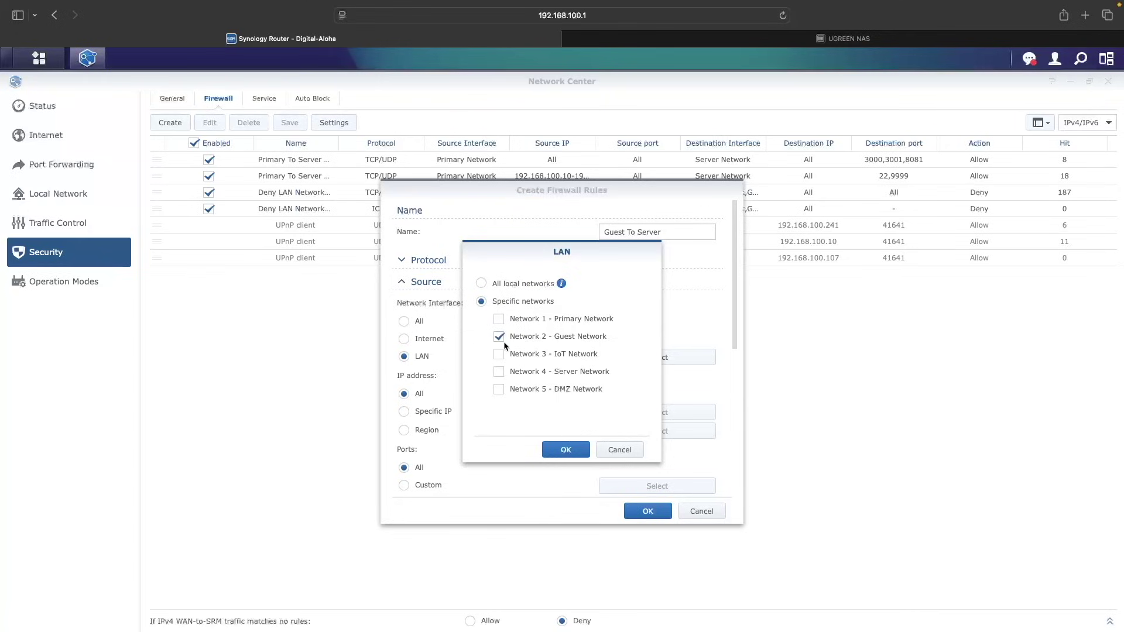
click(565, 450)
Set the Guest To Server rule's destination interface to the LAN's Network 4 - Server Network only
scroll(573, 451, down, 5)
click(423, 398)
click(617, 398)
click(519, 304)
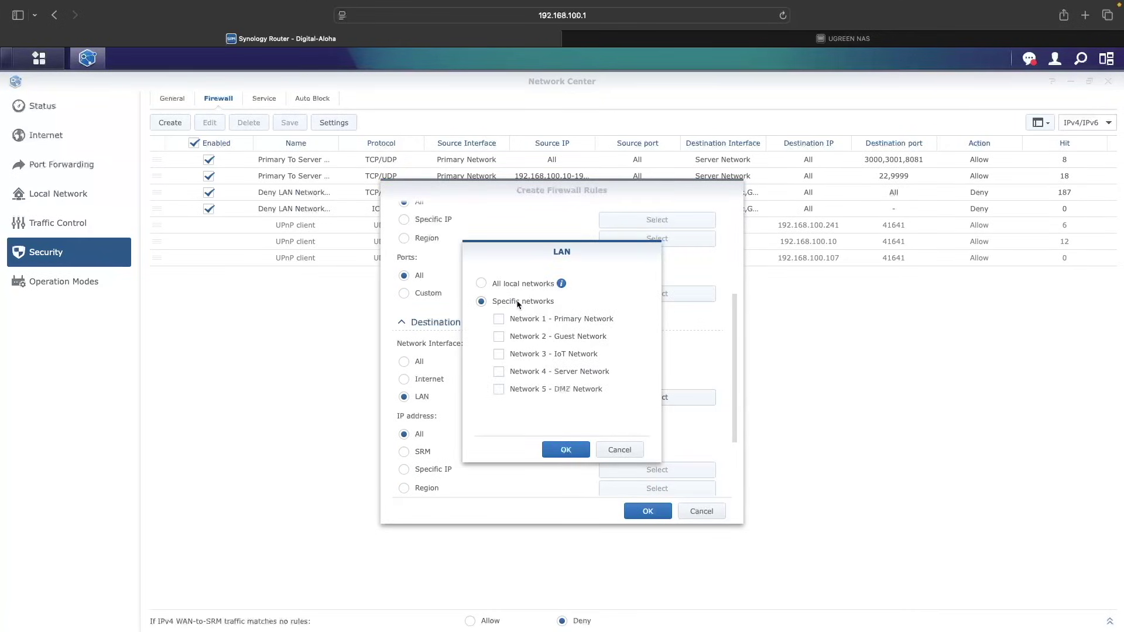
click(563, 447)
Restrict the Guest To Server rule's destination to the single host 192.168.103.176
scroll(563, 447, down, 1)
click(404, 444)
click(629, 445)
click(644, 300)
text(192.168.103.176)
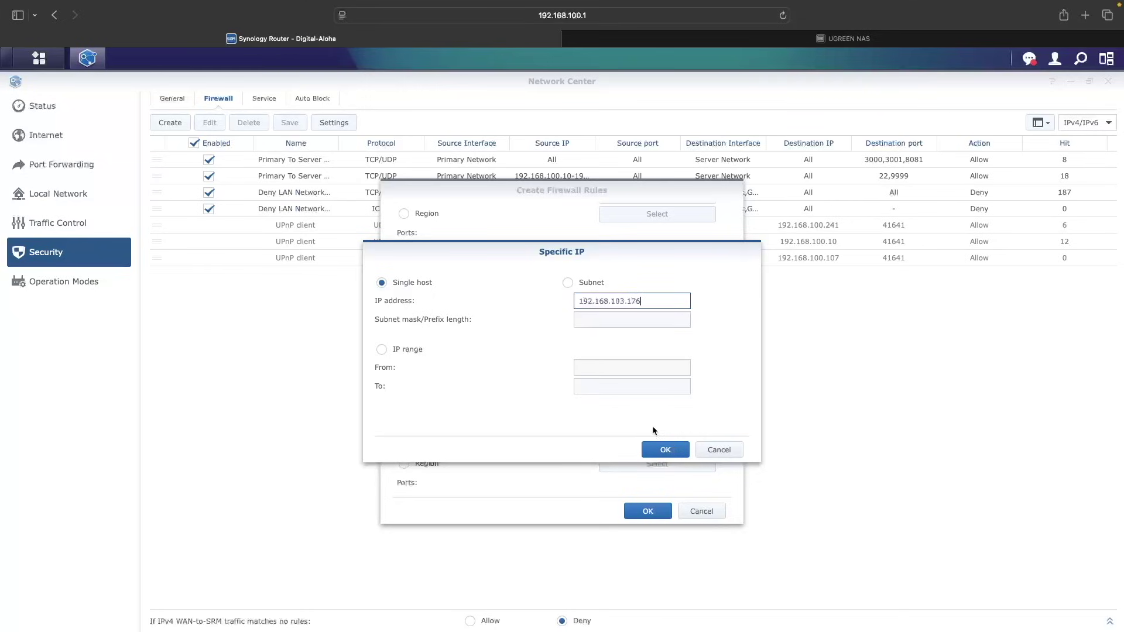
click(665, 449)
Create the Guest To Server rule as Allow for custom destination ports 3000,3001 and move it above the Deny rules
scroll(661, 447, down, 3)
click(430, 458)
click(609, 460)
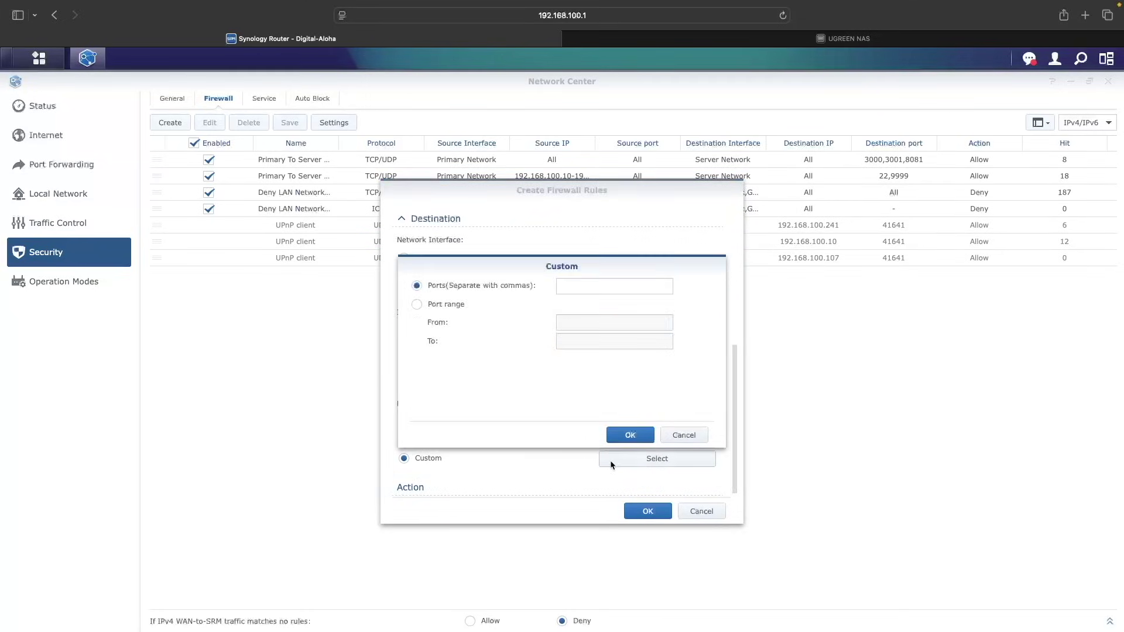
click(562, 289)
text(3000,3001)
click(630, 434)
scroll(630, 438, down, 1)
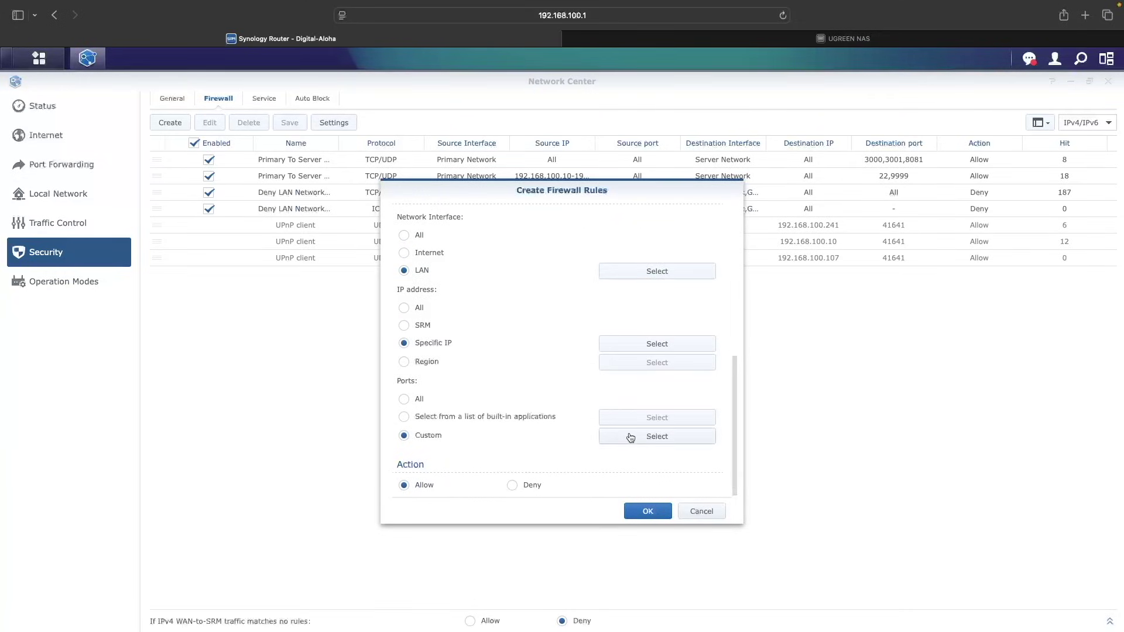
click(659, 515)
drag(406, 225, 406, 153)
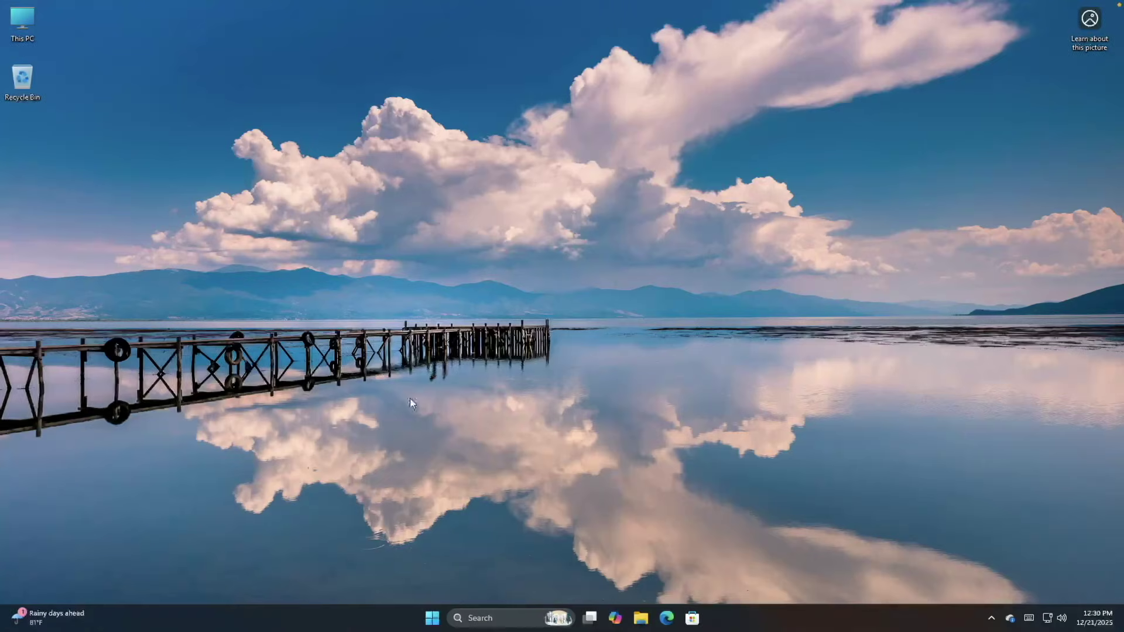
On the Windows guest client, open Command Prompt and run ipconfig to check the Ethernet adapter's address and gateway
click(433, 618)
text(cmd)
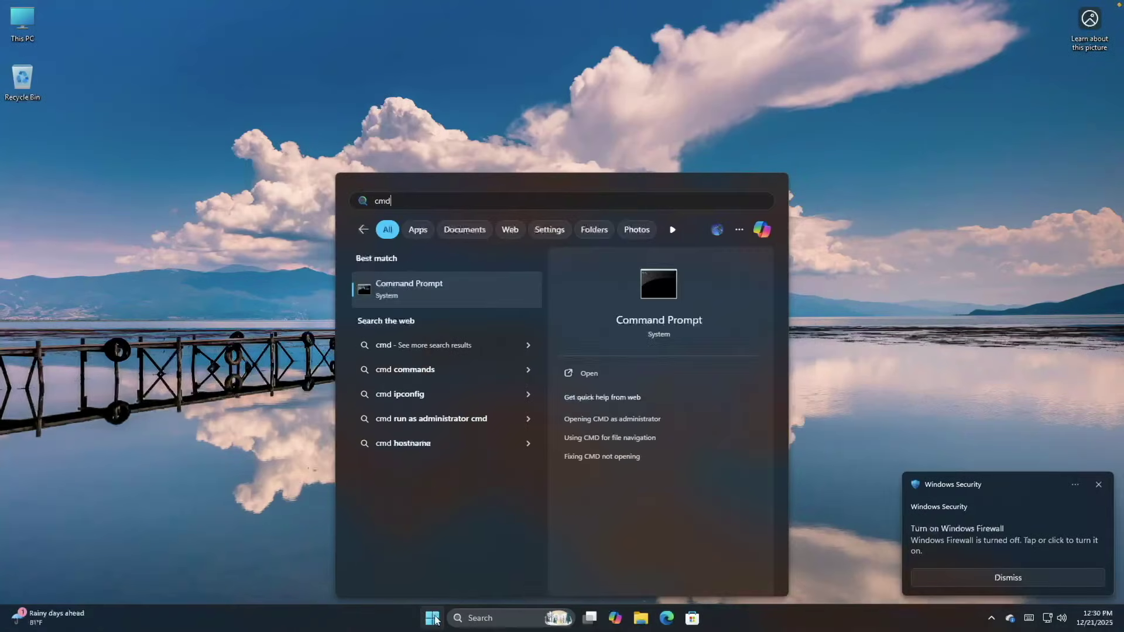
key(Return)
text(ip)
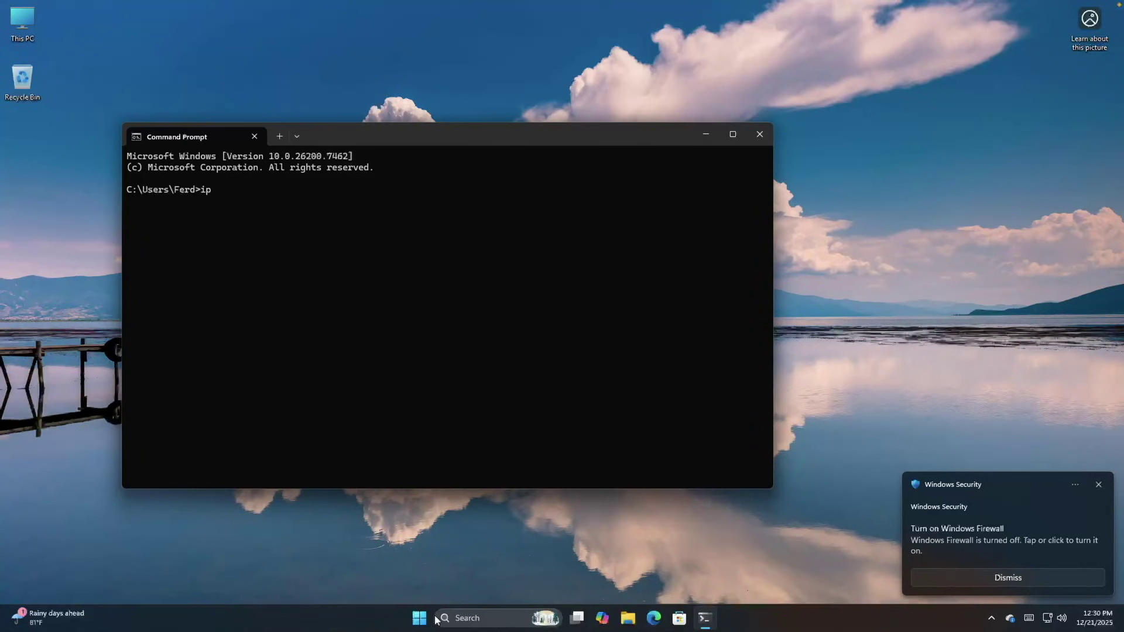
text(config)
key(Return)
scroll(458, 415, up, 12)
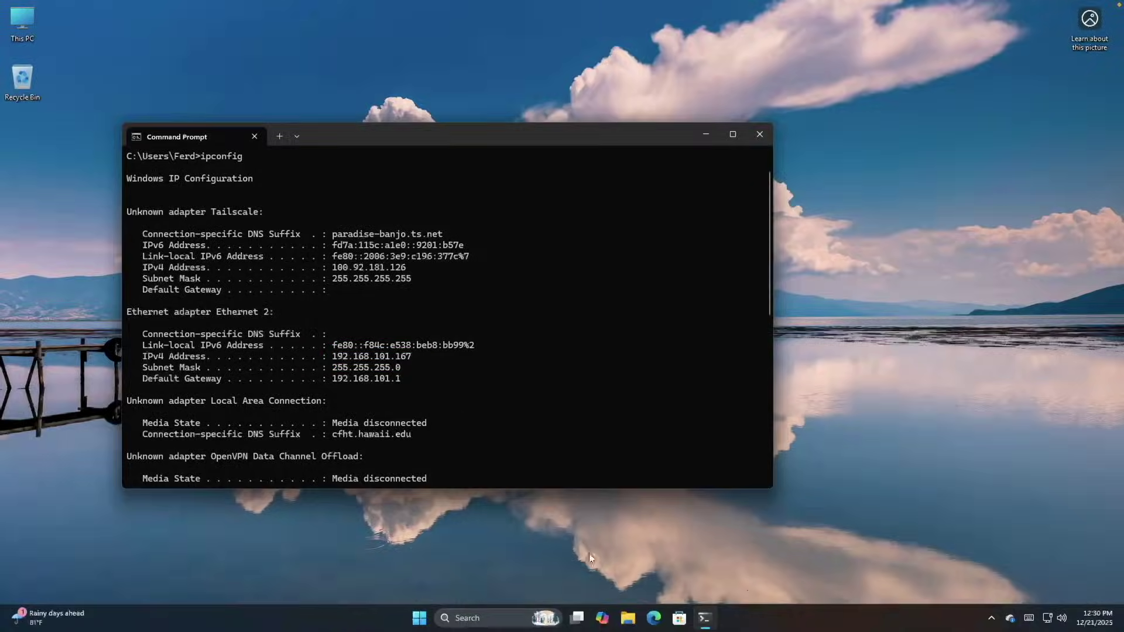
click(653, 618)
click(194, 36)
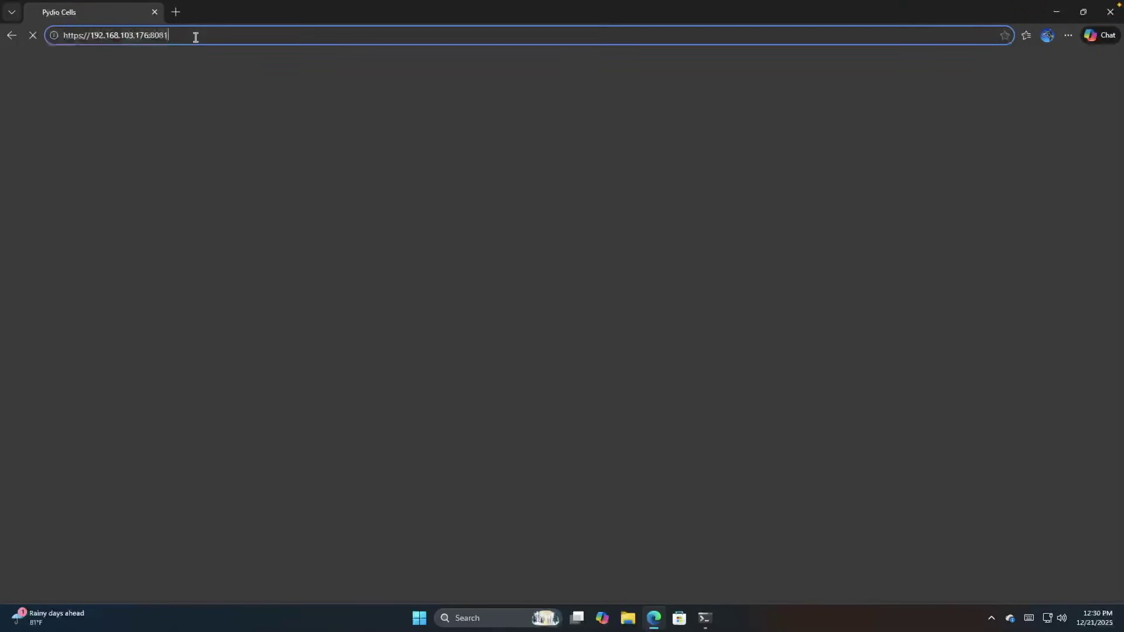
key(BackSpace)
key(BackSpace)
key(BackSpace)
key(BackSpace)
text(3001)
key(Return)
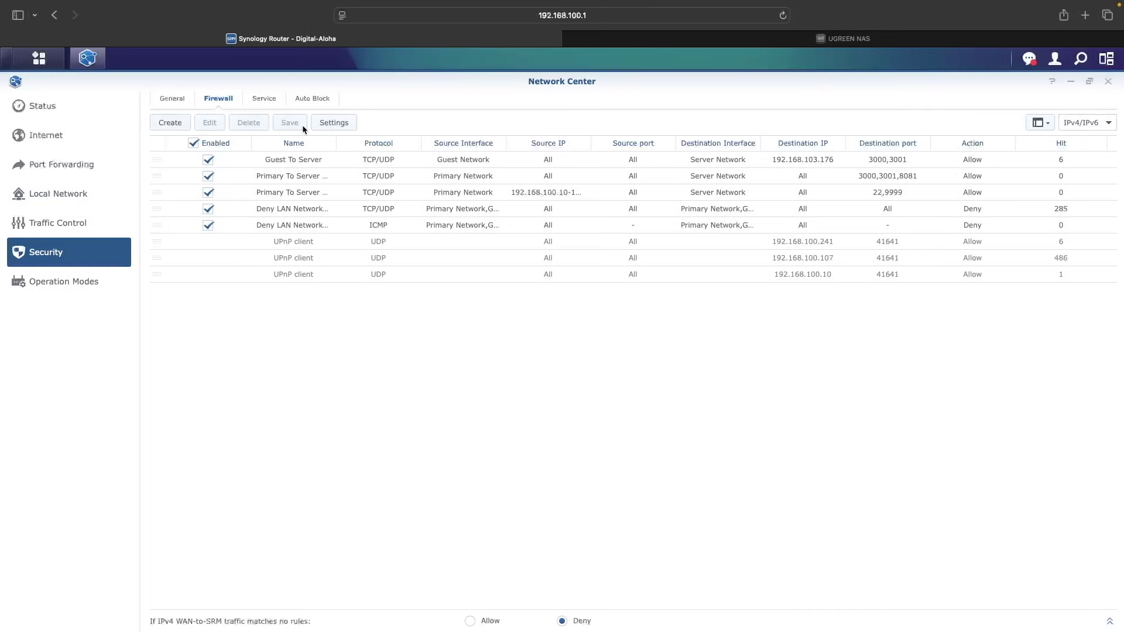
Back in the router's firewall, start a new rule named Primary To IoT - ICMP with the ICMP protocol
click(177, 125)
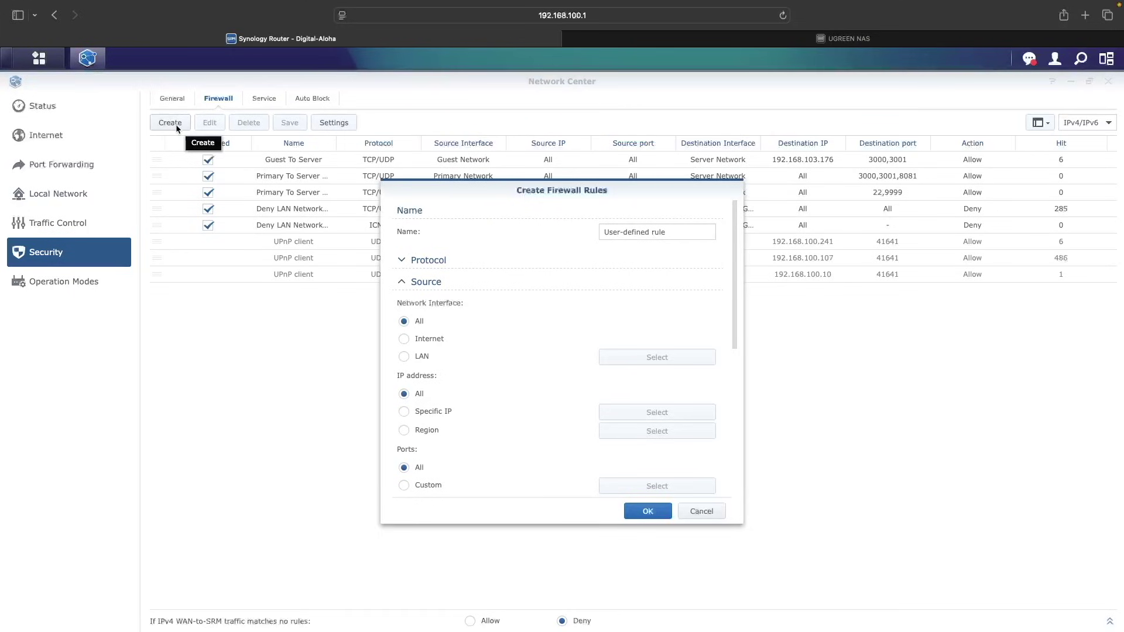
triple_click(671, 232)
text(Primary To IoT - ICM)
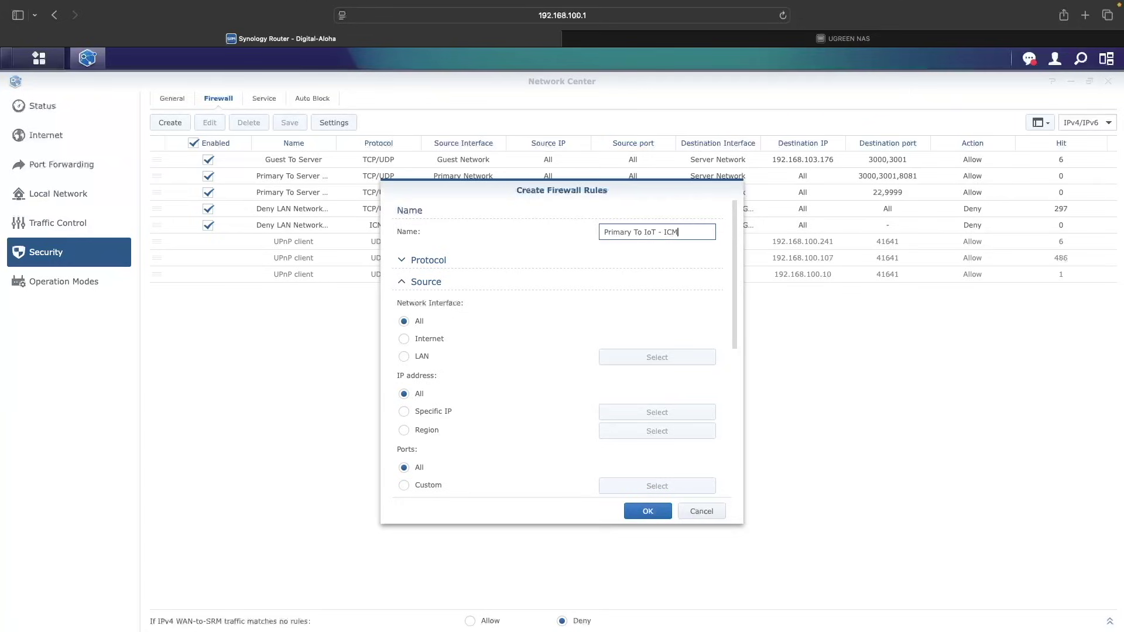
text(P)
click(419, 262)
click(424, 334)
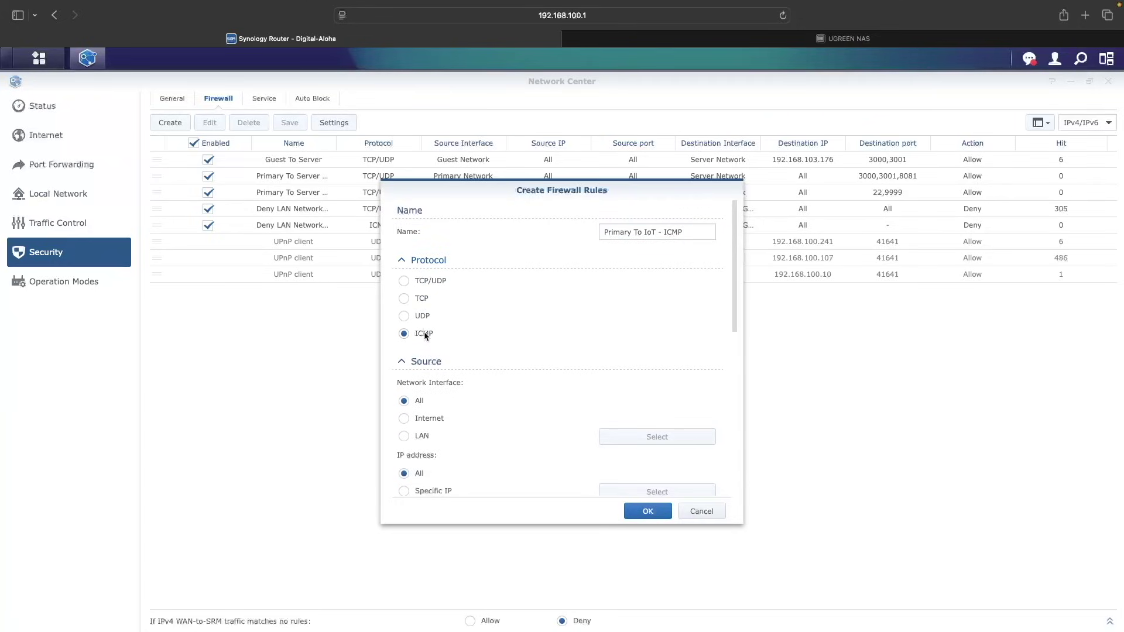
Set the Primary To IoT - ICMP rule's source interface to the LAN's Primary Network only
click(424, 437)
click(622, 440)
click(481, 302)
click(499, 319)
click(565, 450)
Set the Primary To IoT - ICMP rule's destination interface to the LAN's IoT Network only
scroll(579, 449, down, 5)
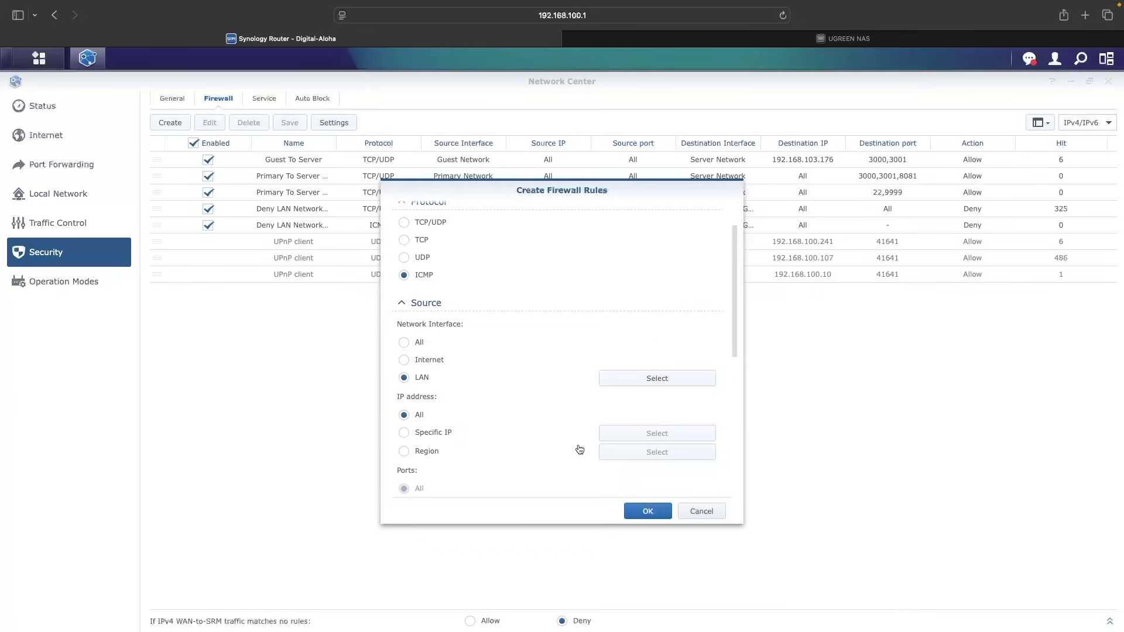
scroll(580, 449, down, 2)
click(421, 449)
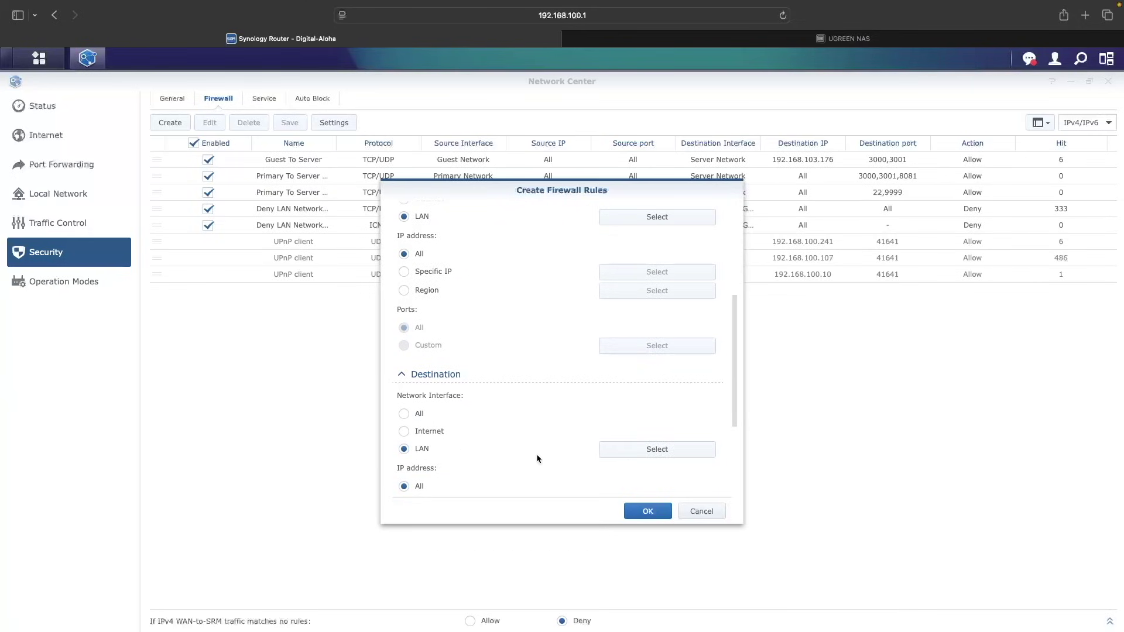
click(621, 449)
click(481, 302)
click(499, 354)
click(566, 450)
Create the Primary To IoT - ICMP rule as Allow, move it to the top of the firewall list and save
scroll(567, 451, down, 5)
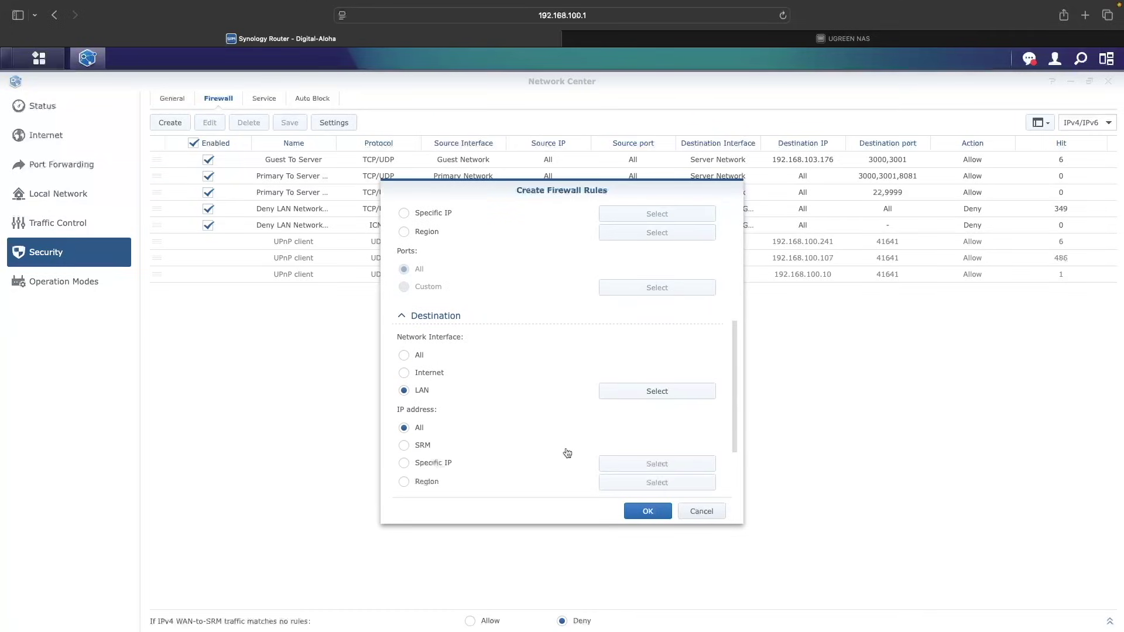
click(645, 511)
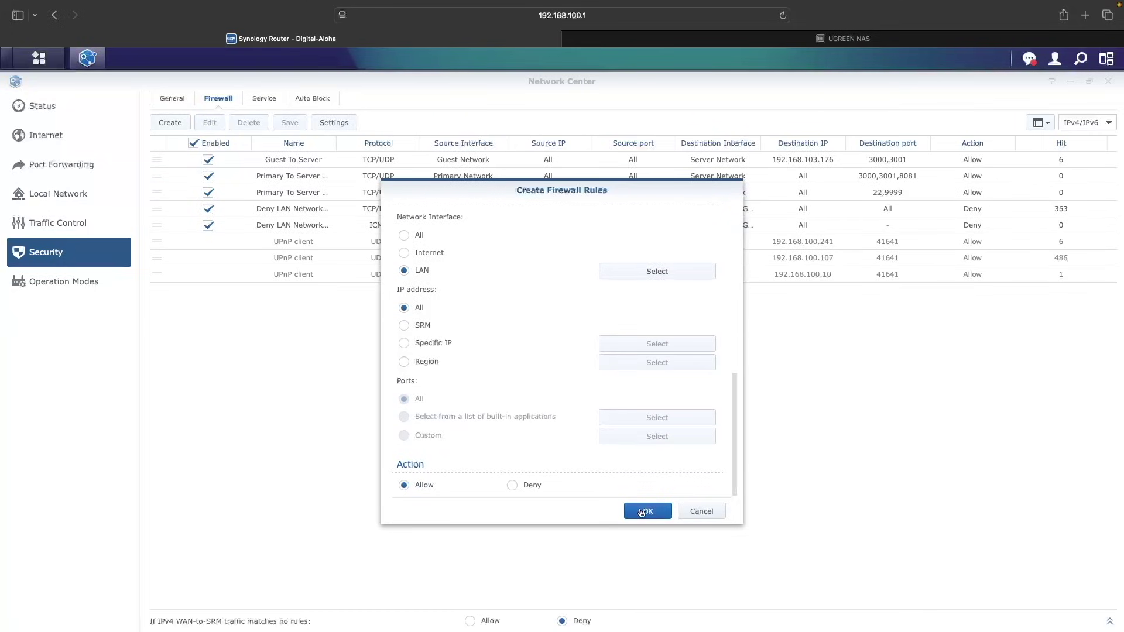
drag(344, 241, 351, 160)
click(302, 124)
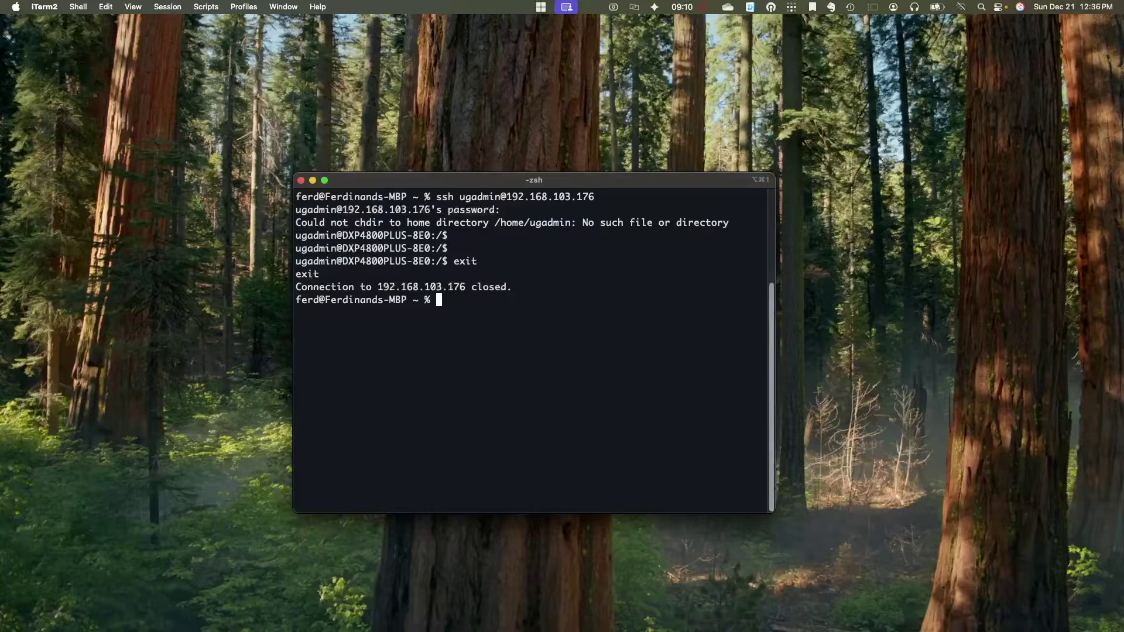
Switch to iTerm2 and ping the IoT device at 192.168.102.103
text(ping 192.168.102.103)
key(Return)
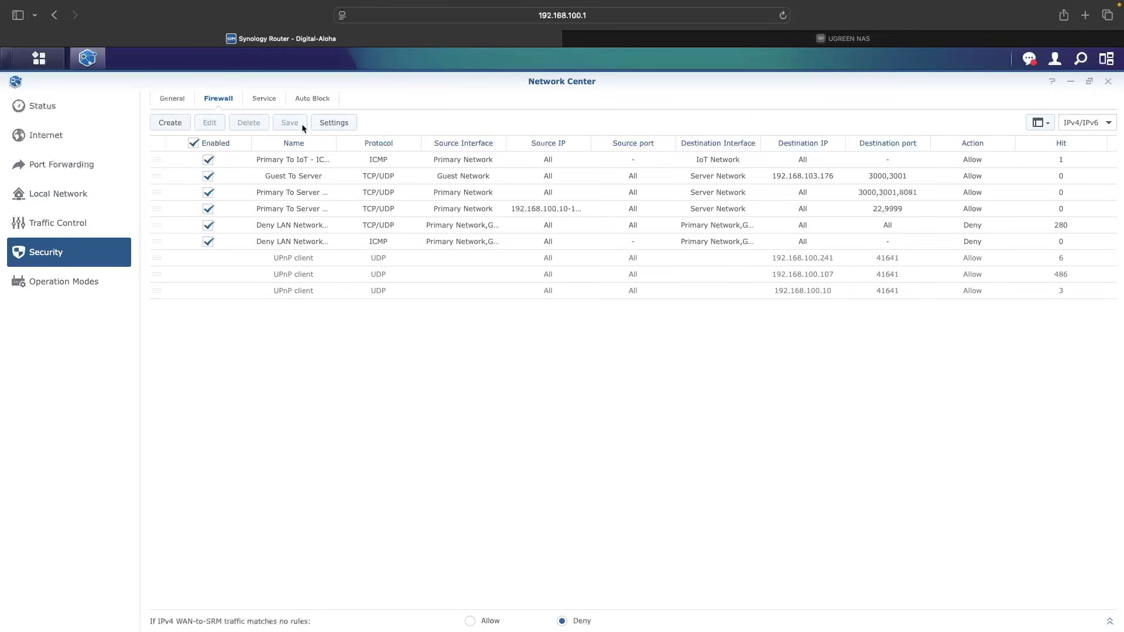
Start a new port forwarding rule on the router named Internet To Synology - WordPress
click(112, 172)
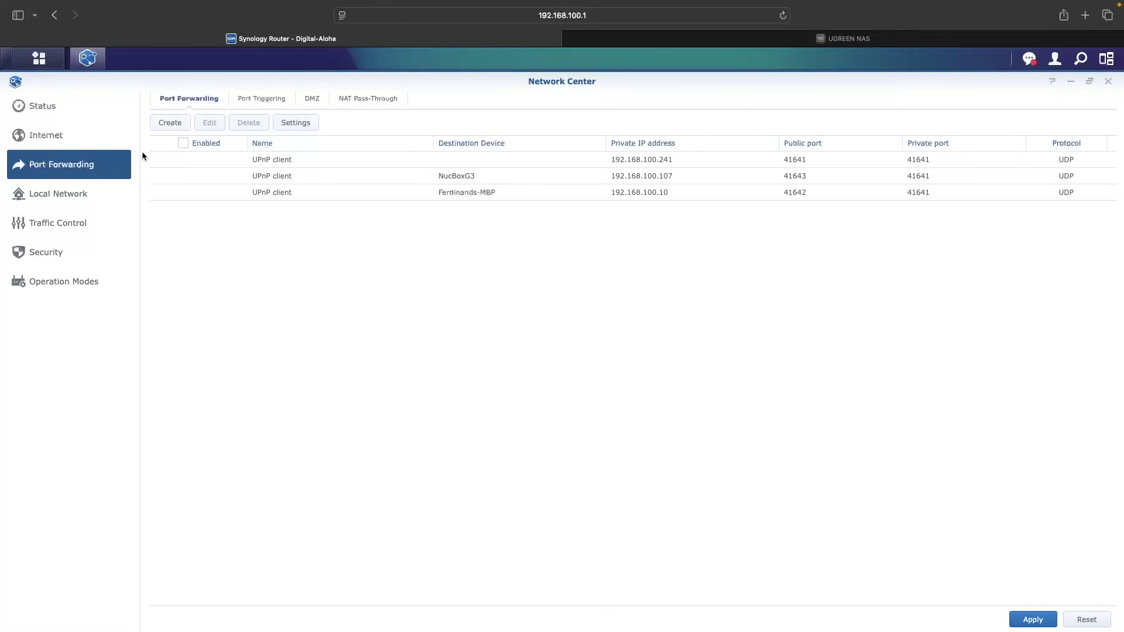
click(170, 124)
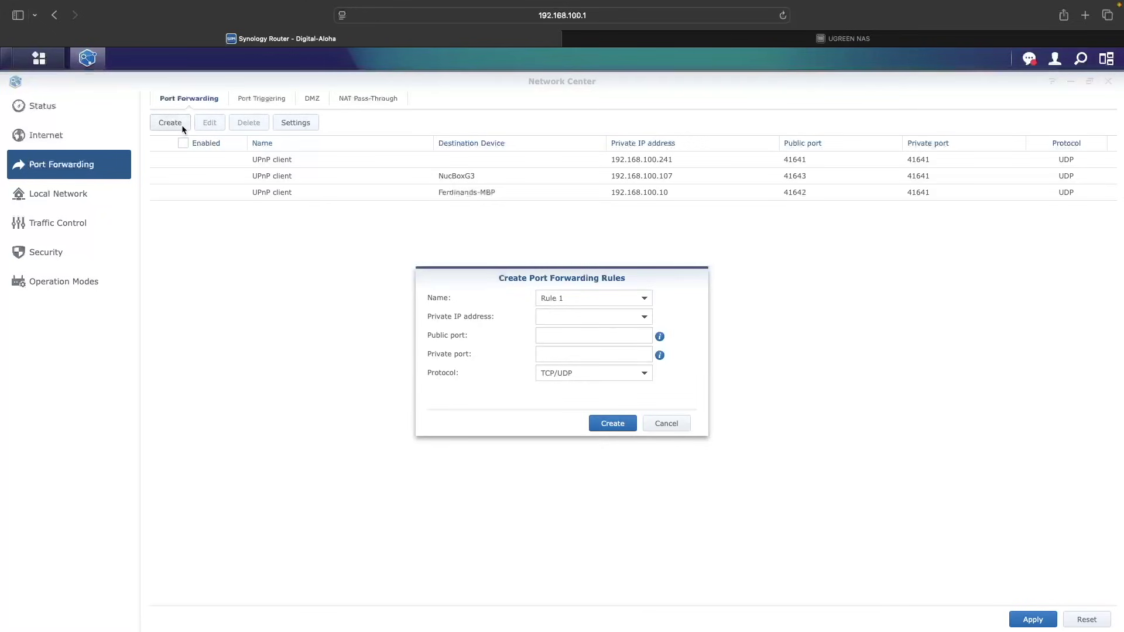
click(570, 298)
key(super+a)
text(Internet To )
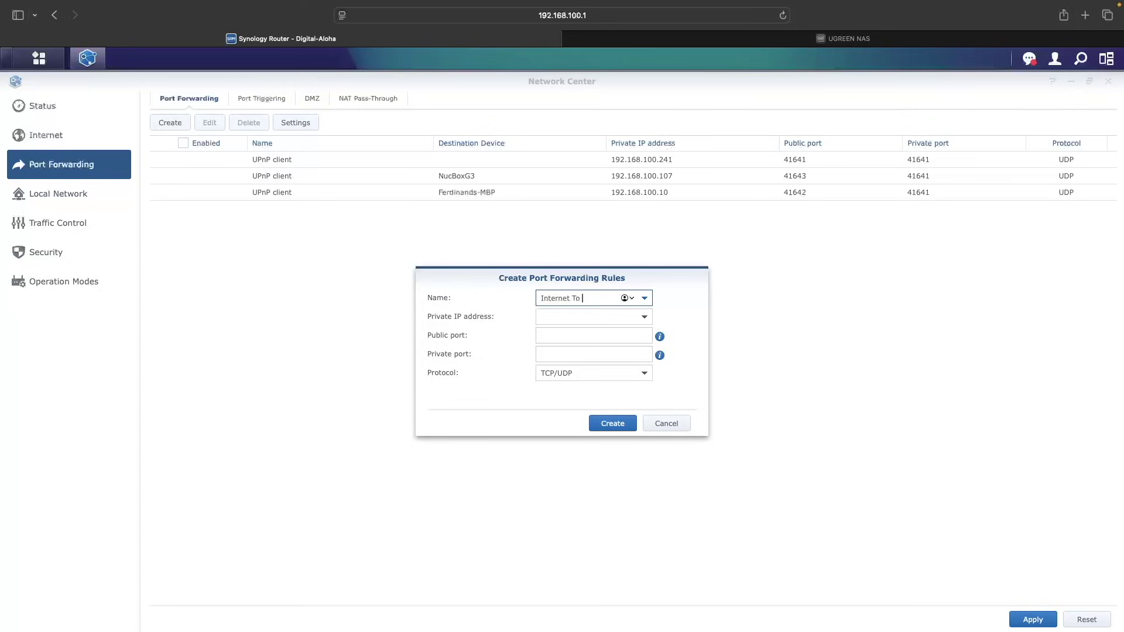
text(Synology - WordPress)
Create the forwarding rule for private IP 192.168.104.125 with public ports 80,443 over TCP/UDP
click(644, 316)
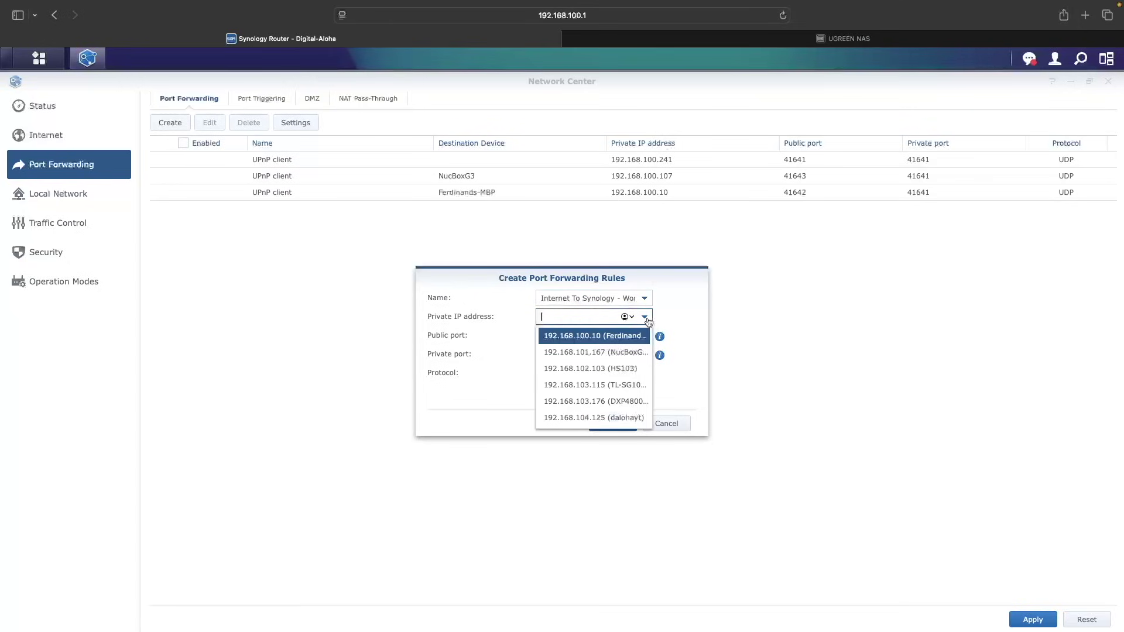
click(630, 417)
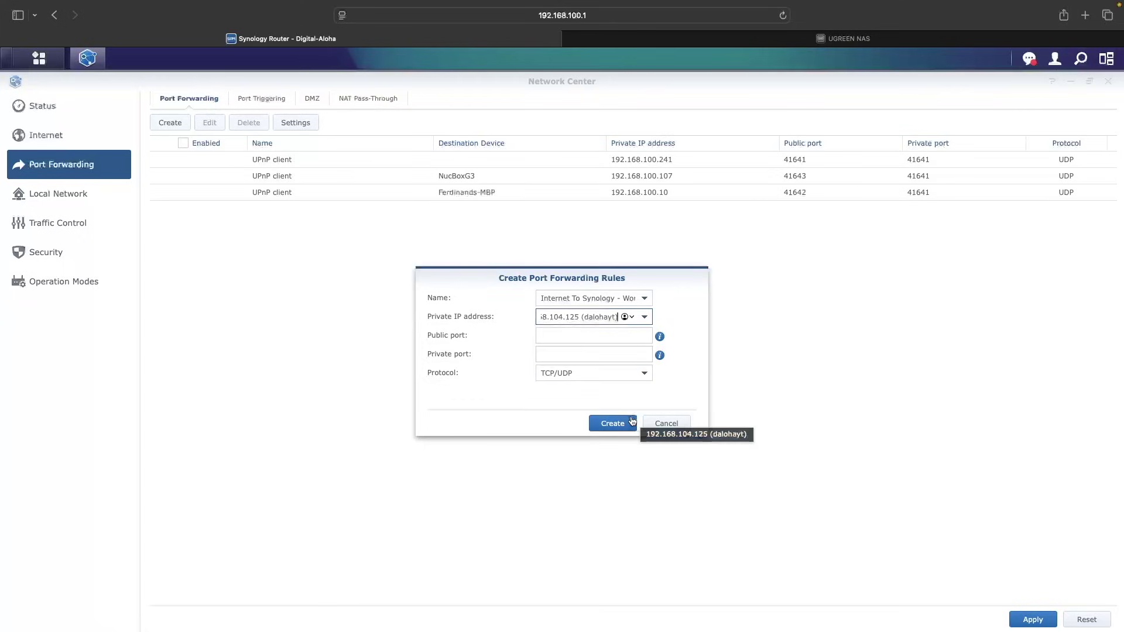
click(562, 336)
text(8)
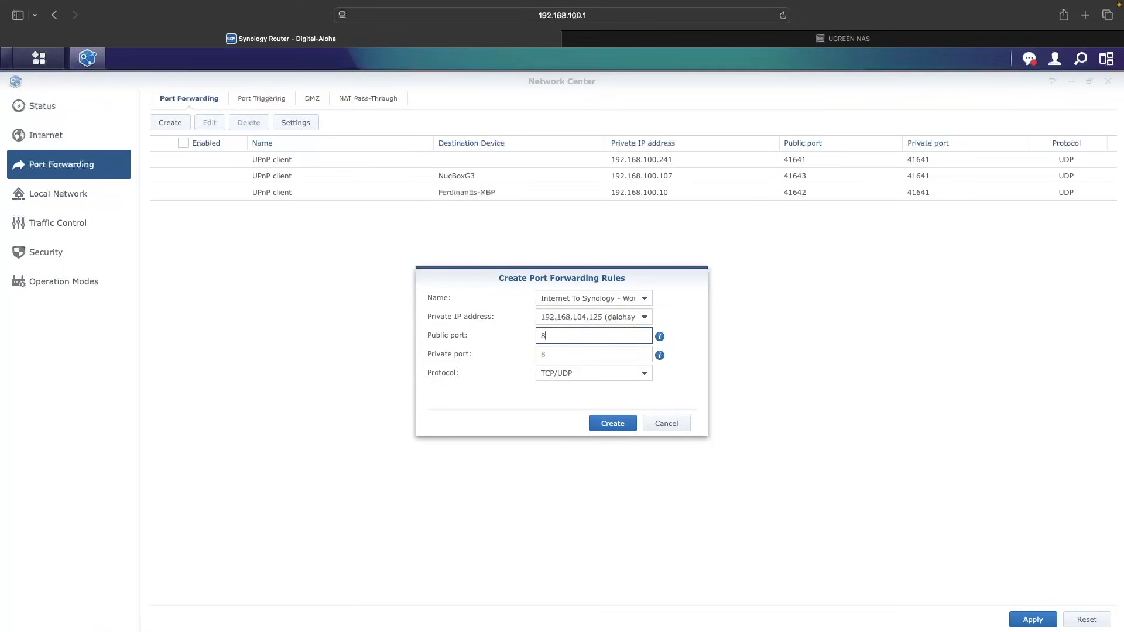
text(0,443)
click(597, 421)
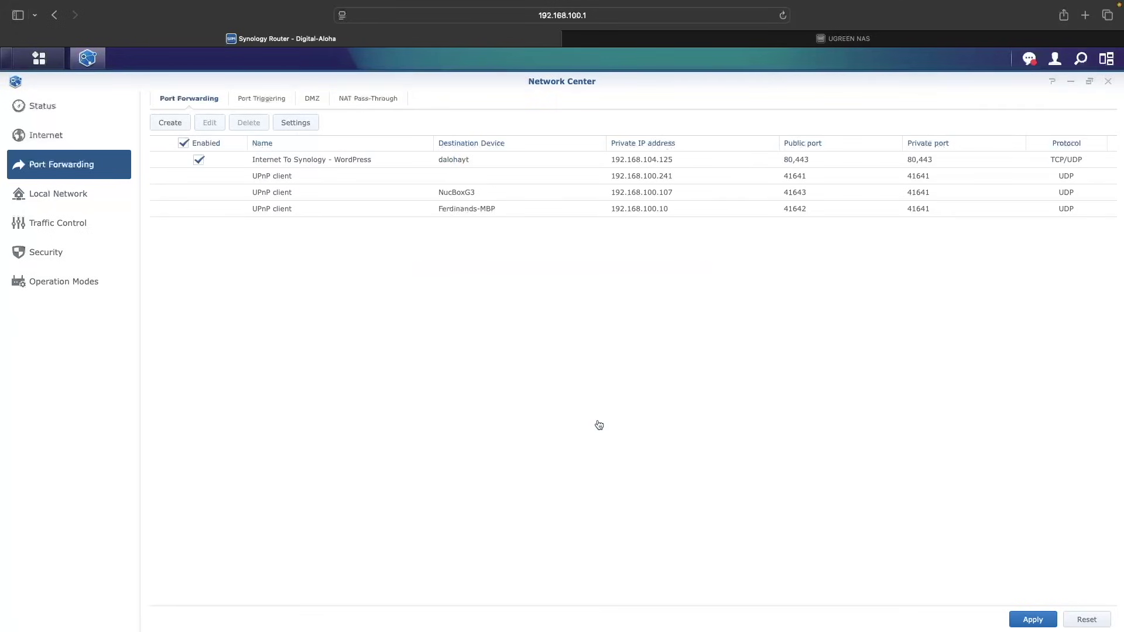
Apply the port forwarding changes and open the router's firewall rule list
click(1022, 621)
click(82, 253)
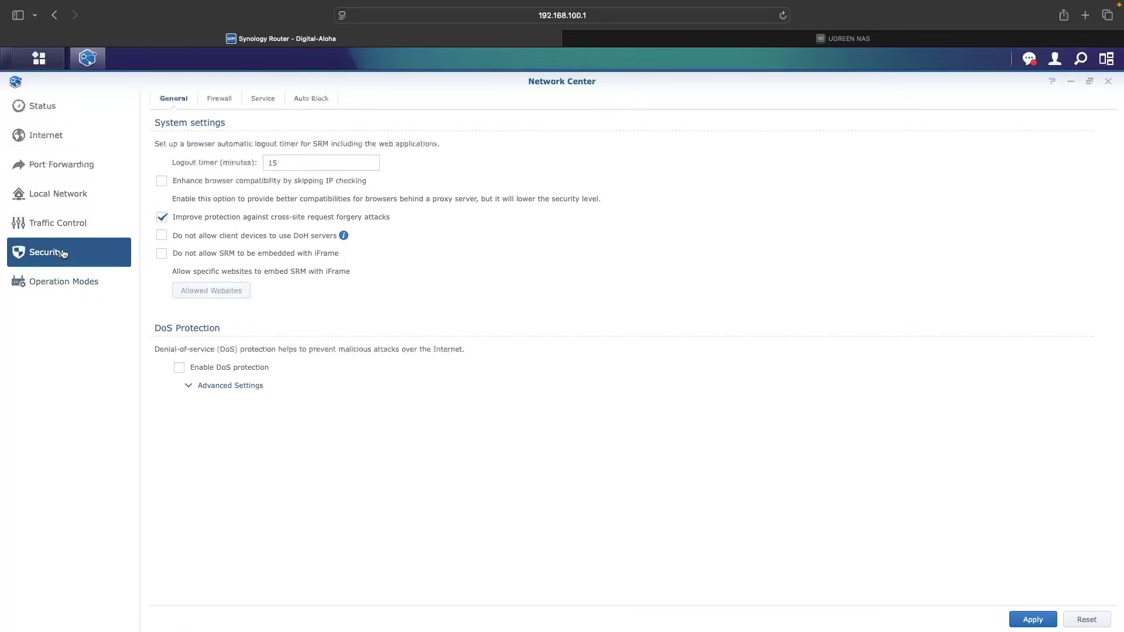
click(217, 100)
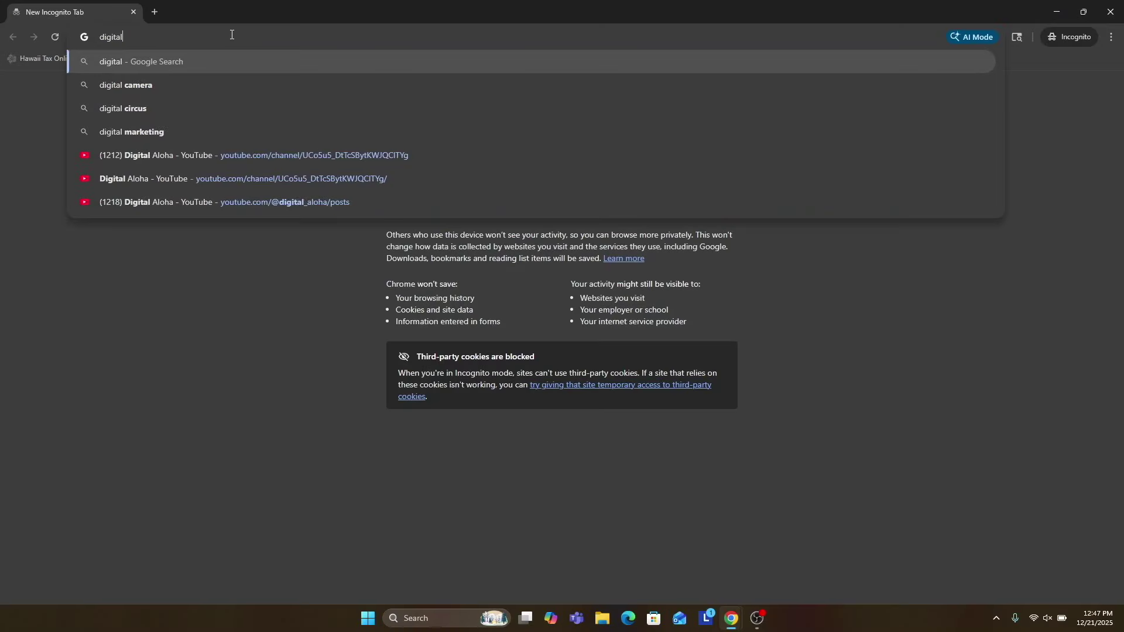
Test Internet access by opening digital-aloha.synology.me/wordpress in the Chrome Incognito window on the external computer
text(-aloha.synology.me/wordpre)
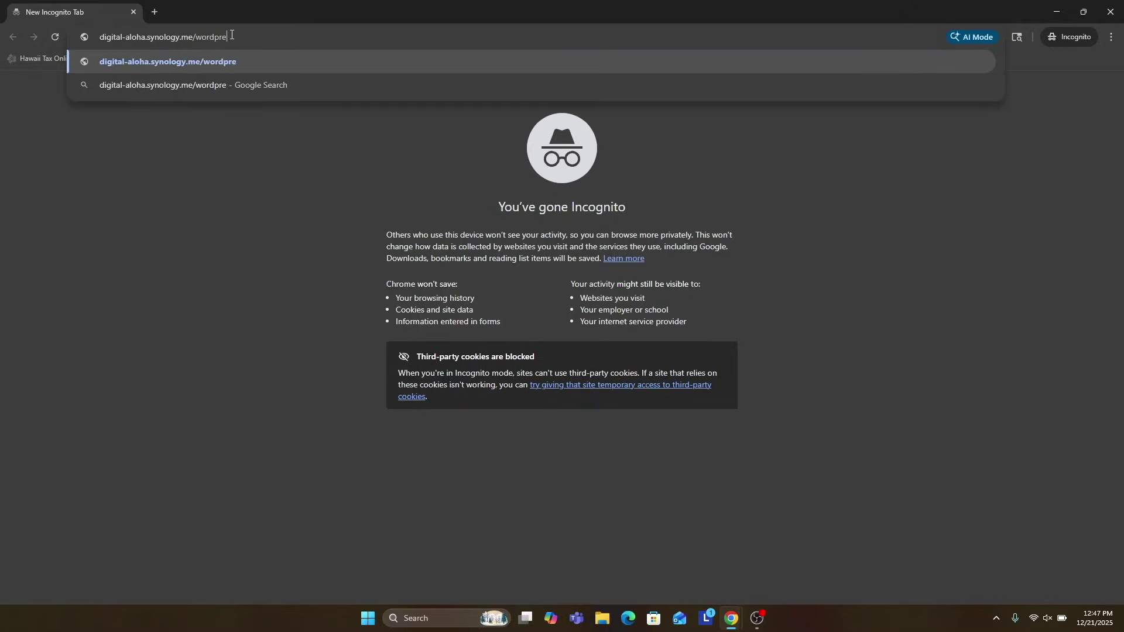
text(ss)
key(Return)
click(473, 122)
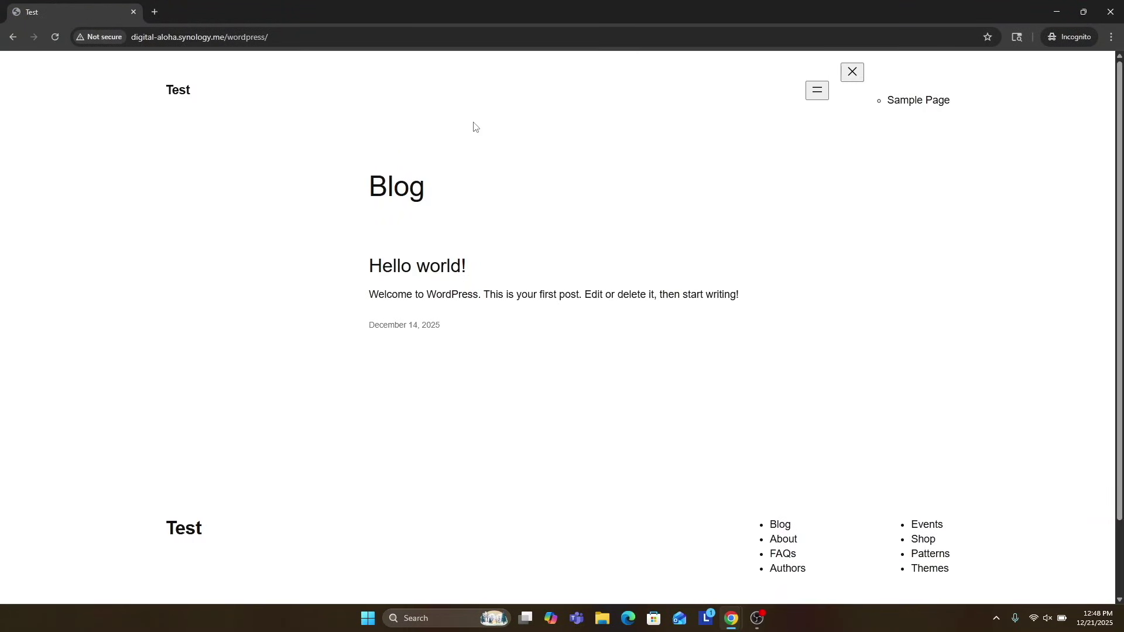
Reopen the WordPress site over https and proceed past the certificate warning to digital-aloha.synology.me
click(301, 33)
key(Home)
text(http://)
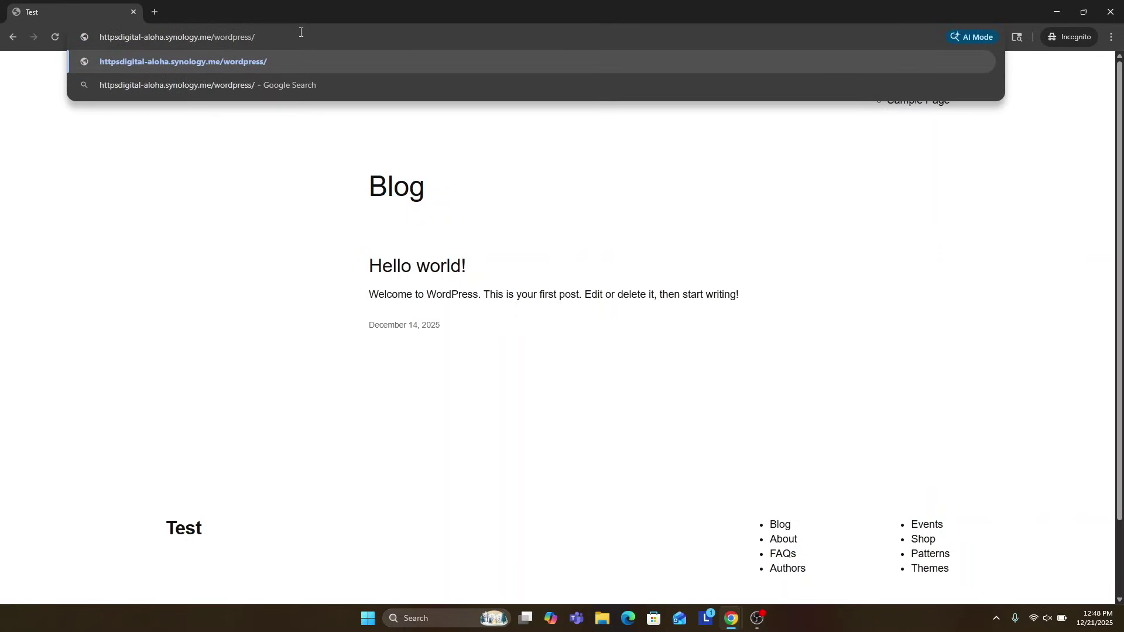
key(Return)
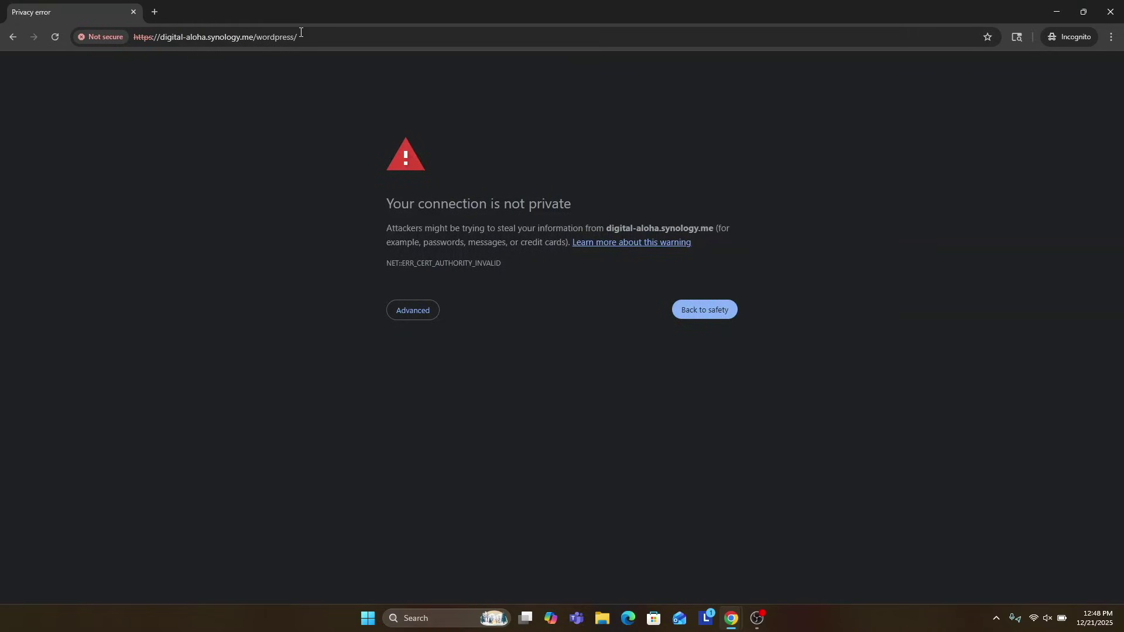
click(403, 310)
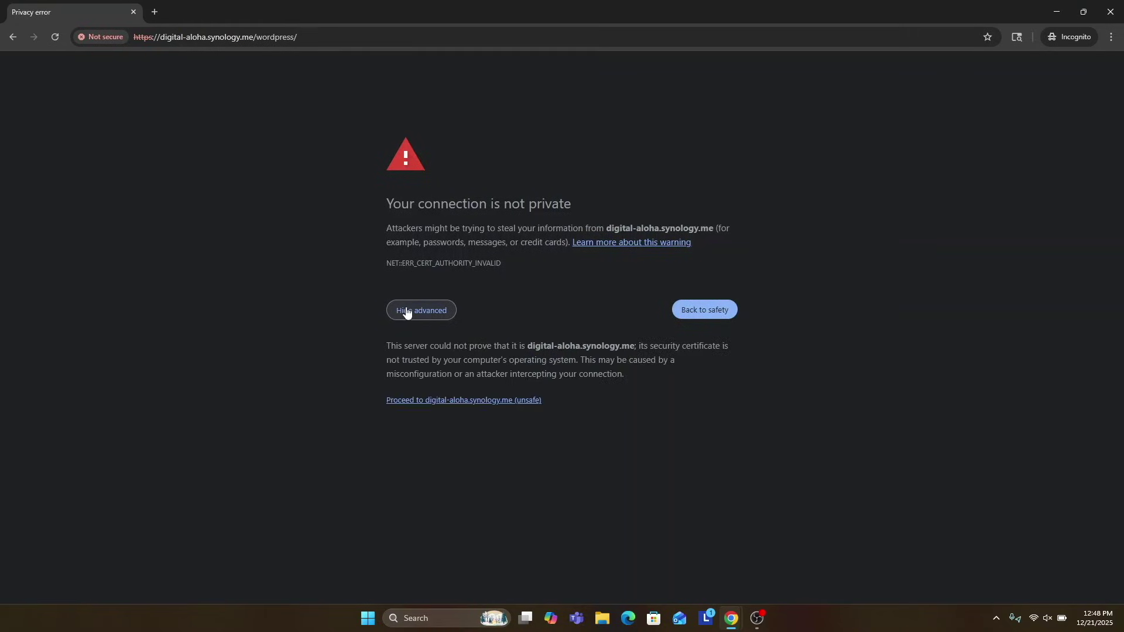
click(449, 401)
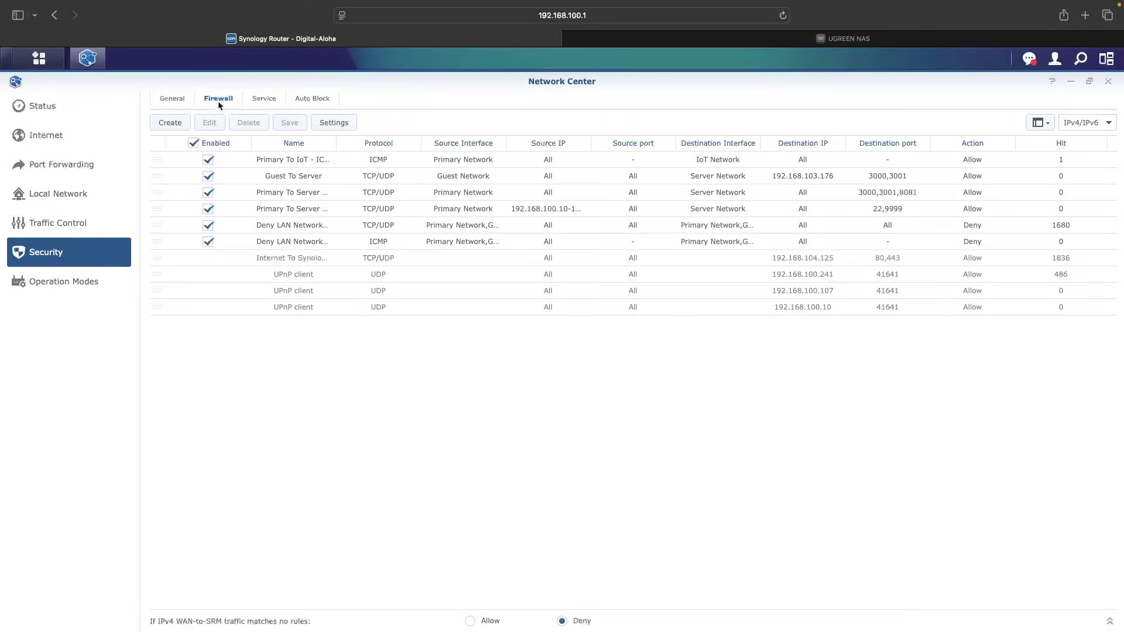
Disable the Internet To Synology - WordPress port forwarding rule on the router and apply the change
click(91, 169)
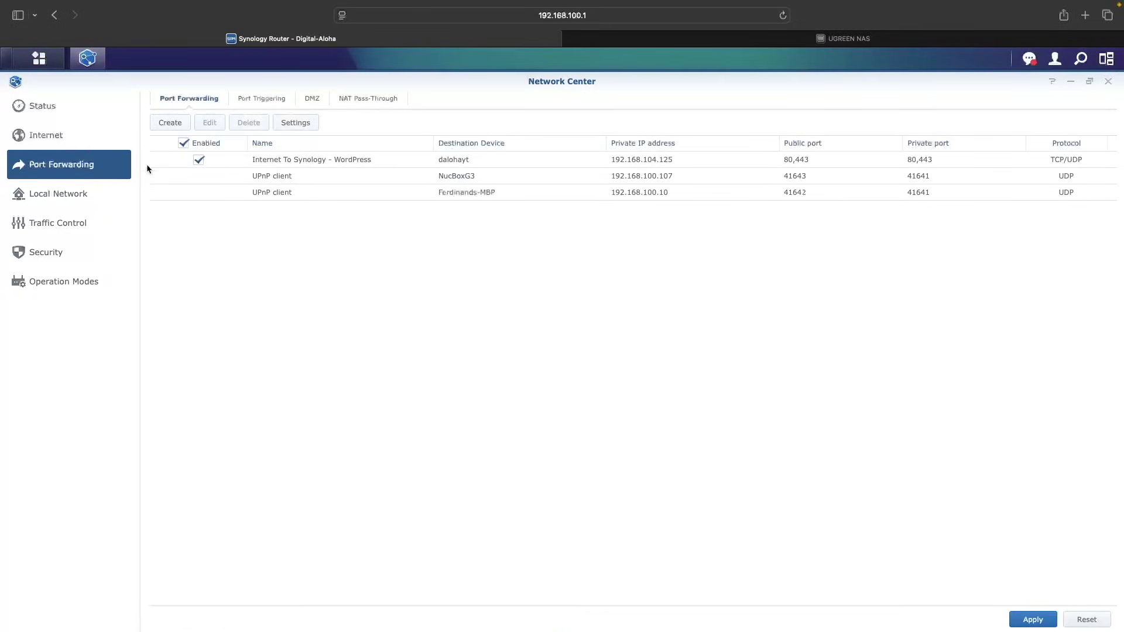
click(199, 160)
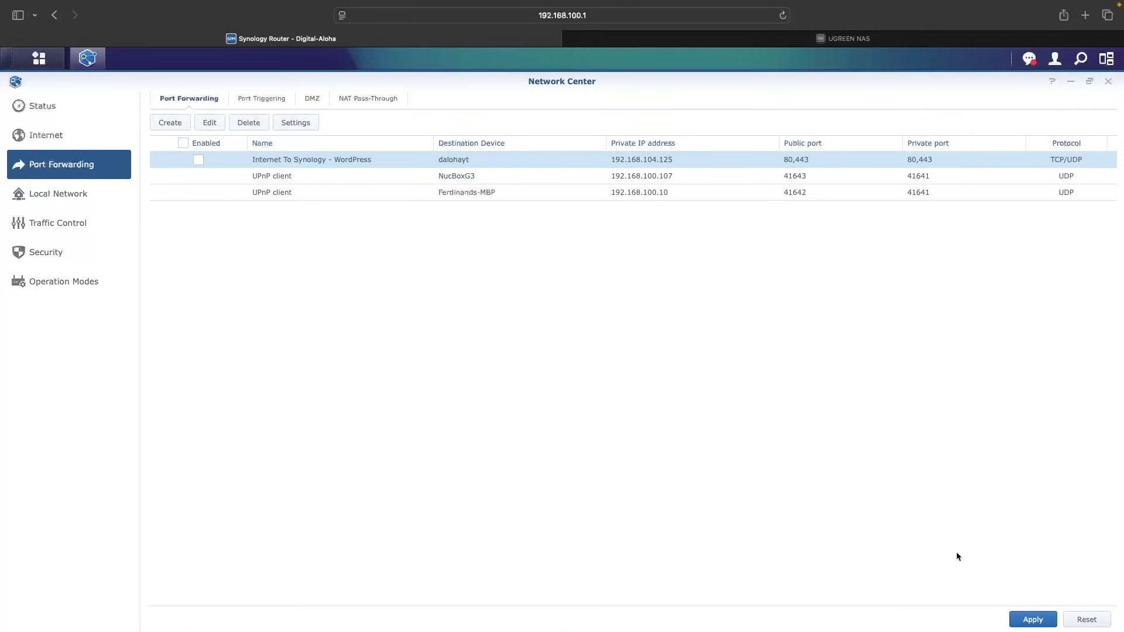
click(1021, 623)
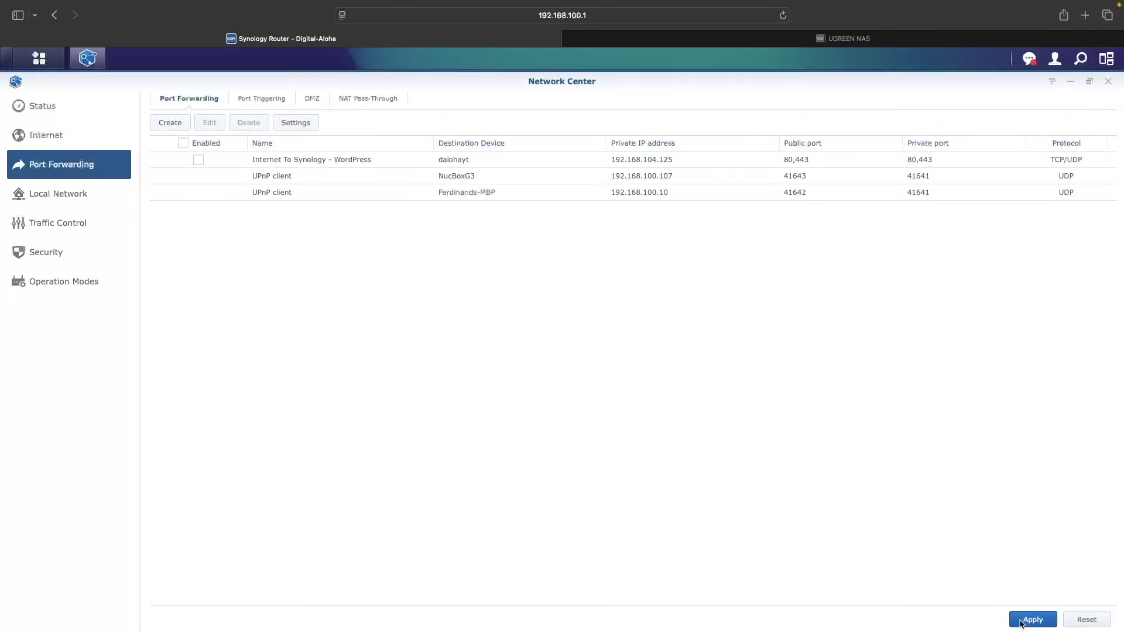
Enable DMZ with 192.168.104.125 as the DMZ host IP address
click(314, 100)
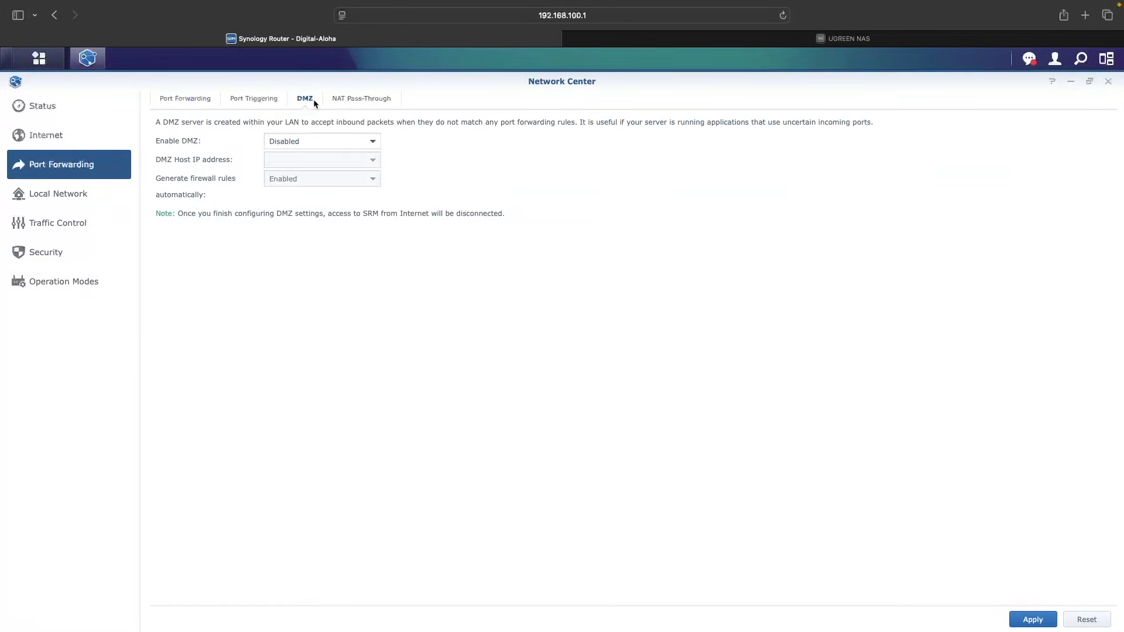
click(323, 141)
click(326, 167)
click(373, 160)
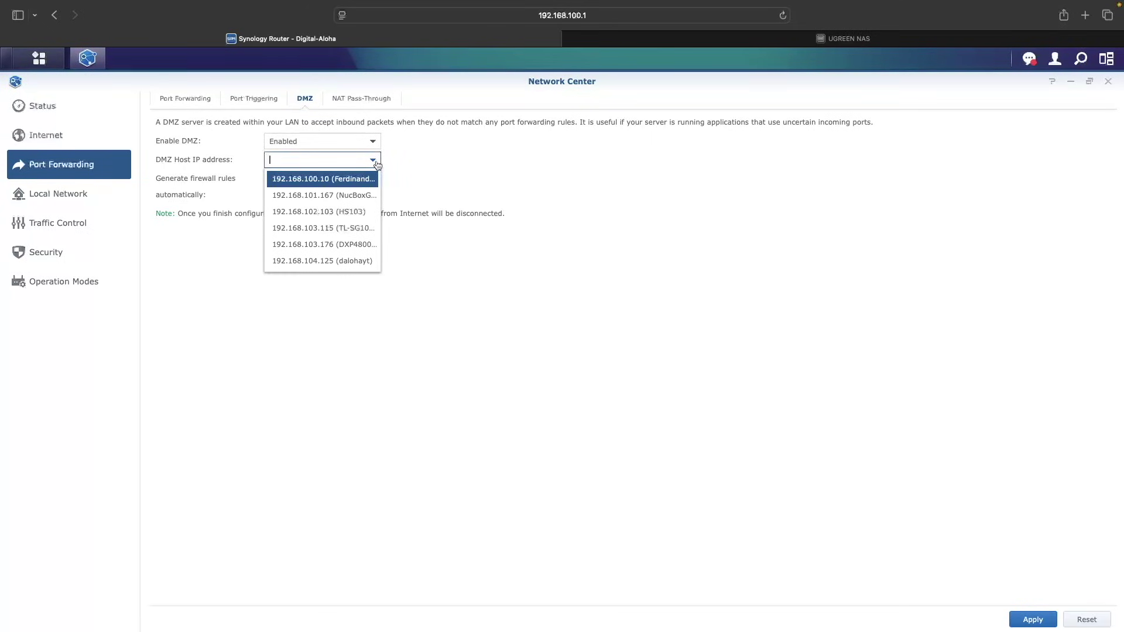
click(368, 261)
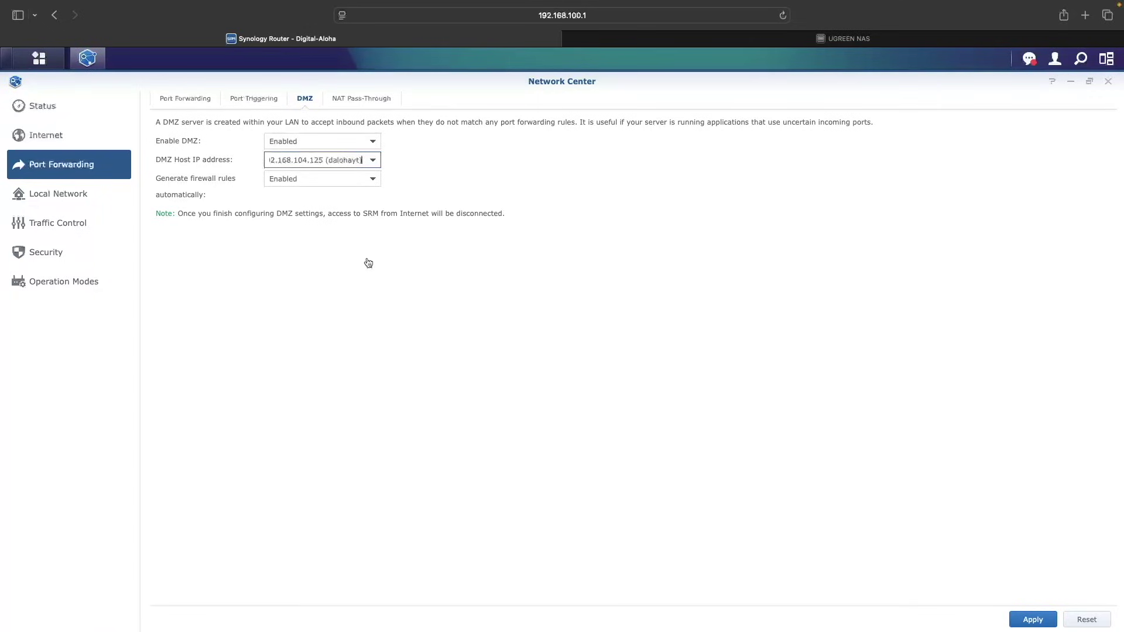
Apply the DMZ settings and display the router's firewall rules
click(1023, 619)
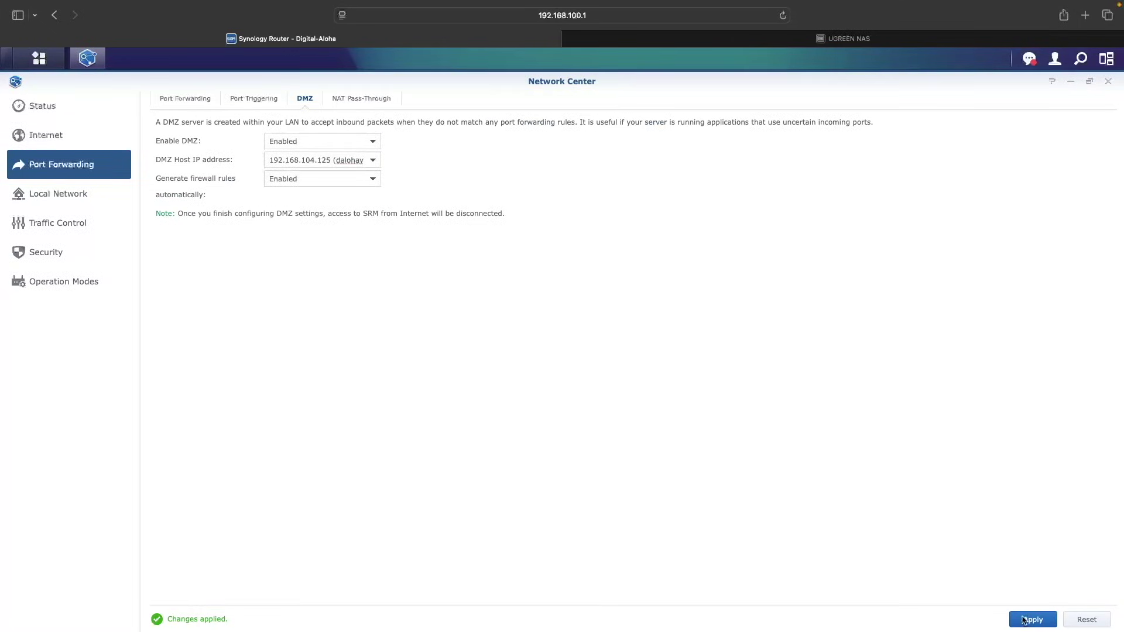
click(72, 257)
click(216, 101)
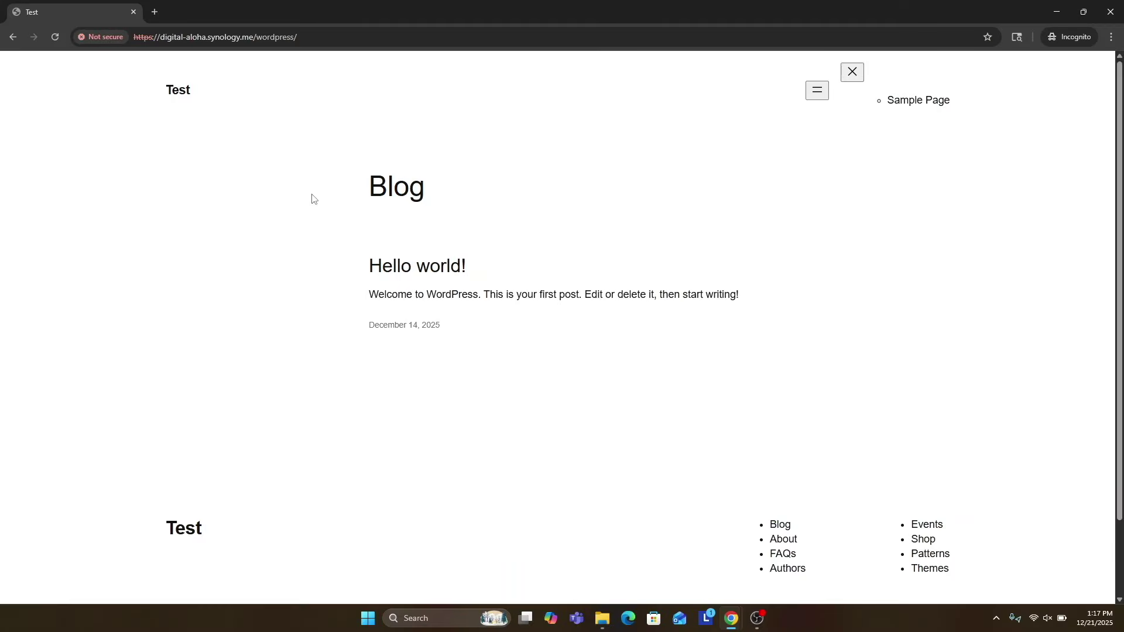
click(55, 36)
click(300, 37)
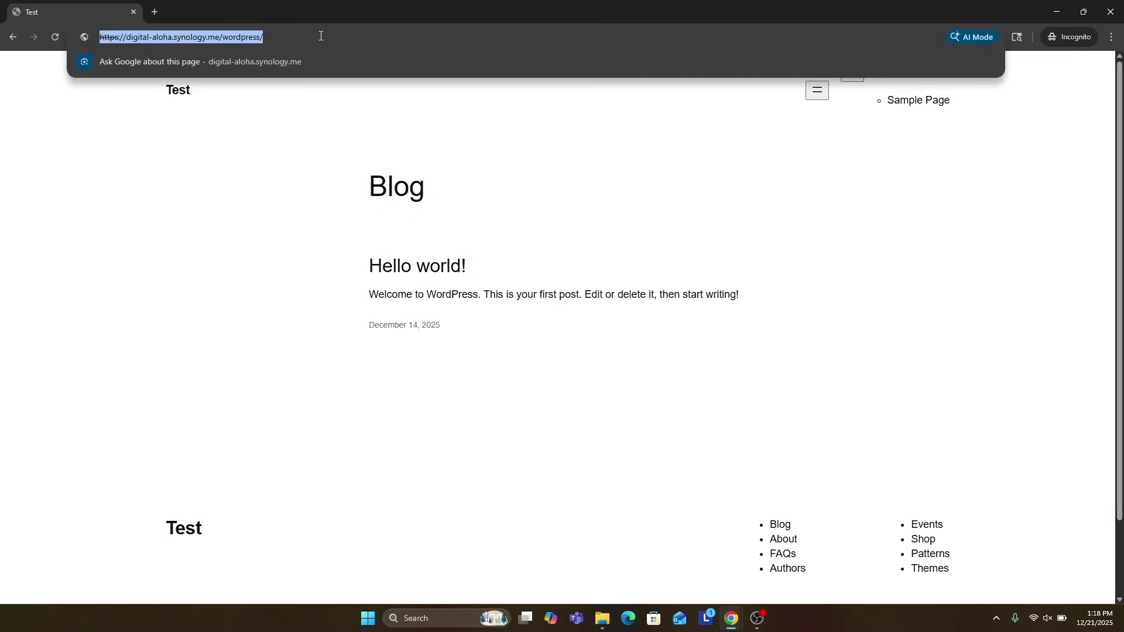
click(321, 36)
key(BackSpace)
key(BackSpace)
key(BackSpace)
key(BackSpace)
key(BackSpace)
key(BackSpace)
key(BackSpace)
key(BackSpace)
key(BackSpace)
key(BackSpace)
key(BackSpace)
text(:5001)
key(Return)
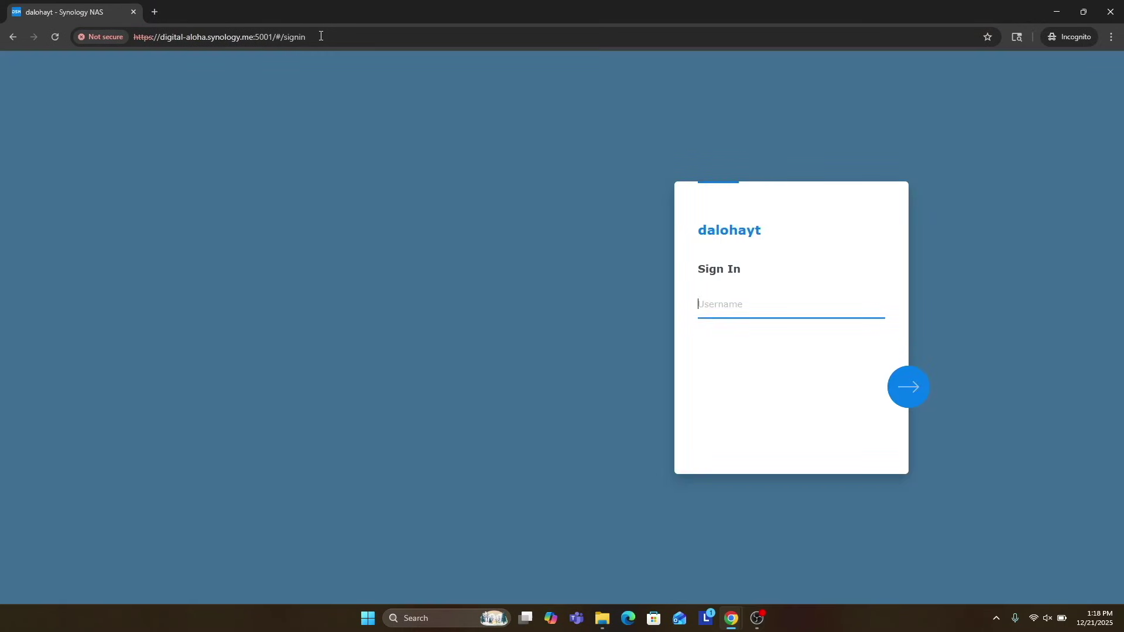
key(super)
text(cmd)
key(Return)
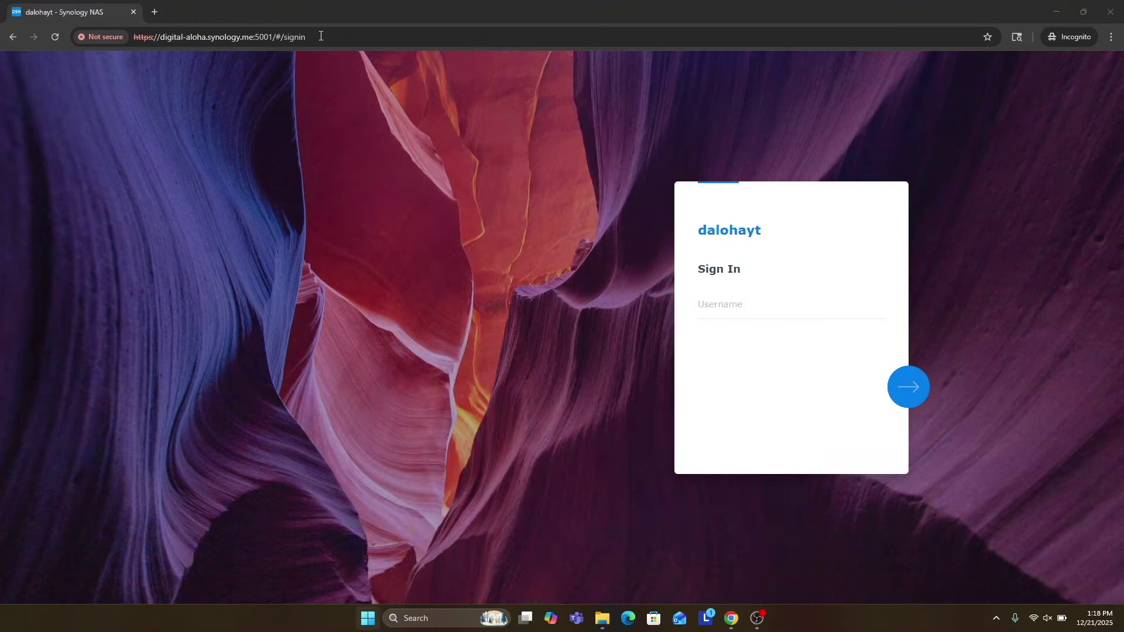
text(ssh dsadmin@digital-aloha.s)
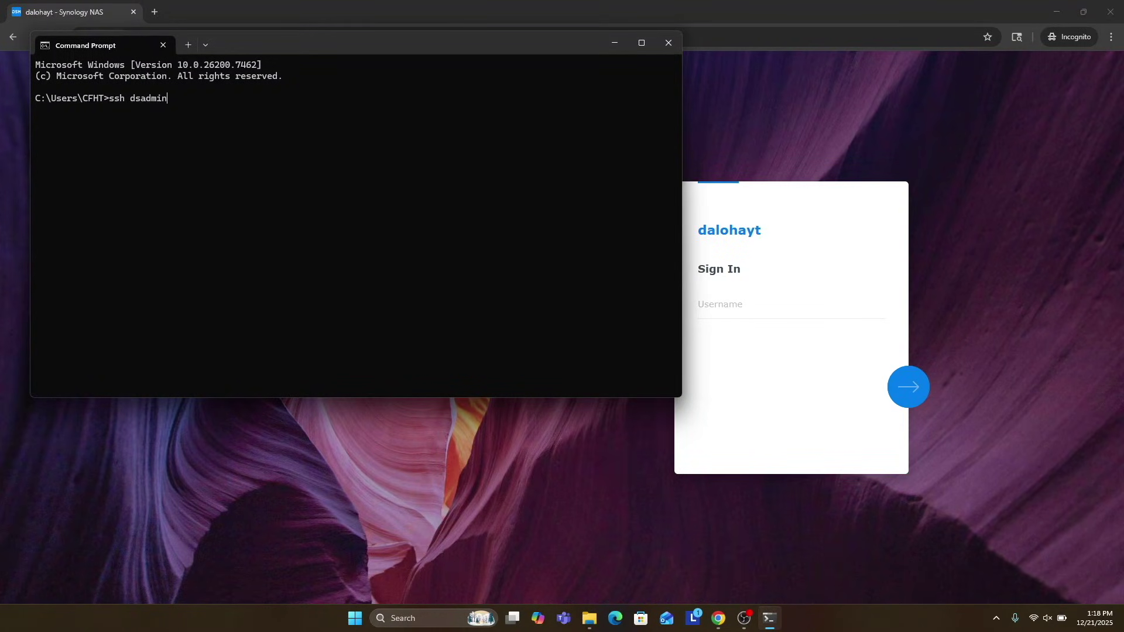
text(-p2222)
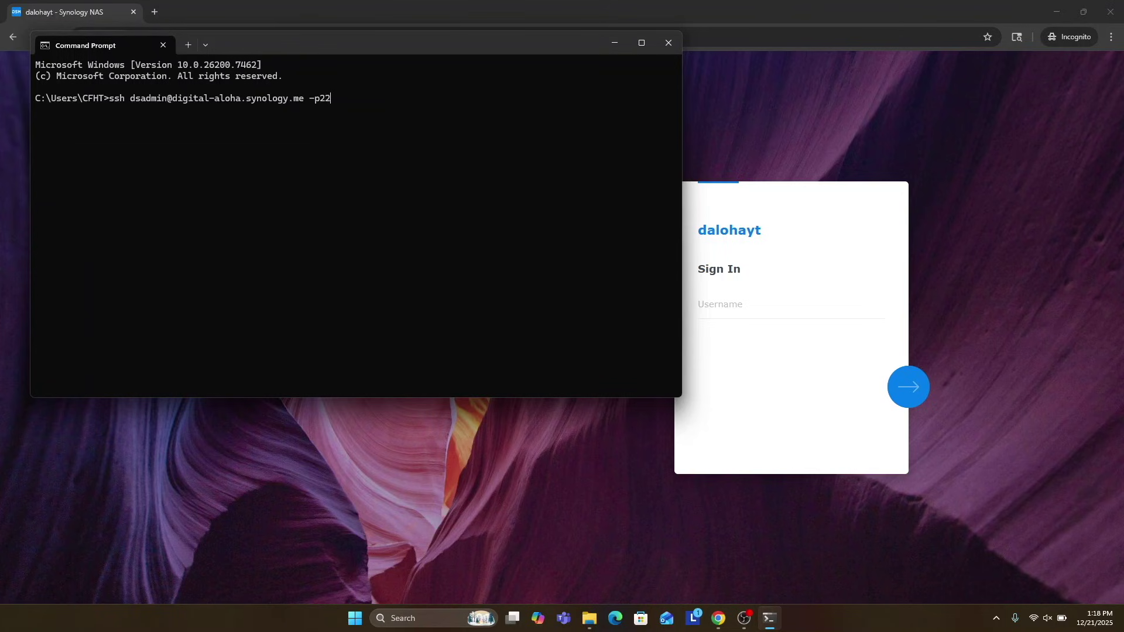
key(Return)
text(yes)
key(Return)
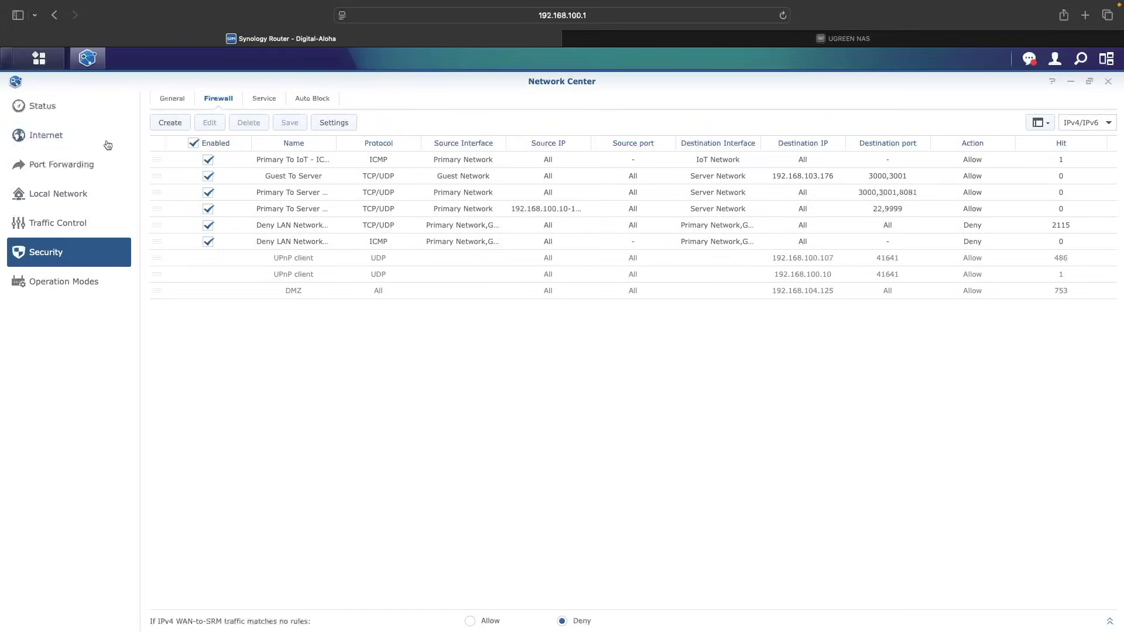
Disable DMZ in the router's Network Center and apply the change
click(69, 166)
click(312, 100)
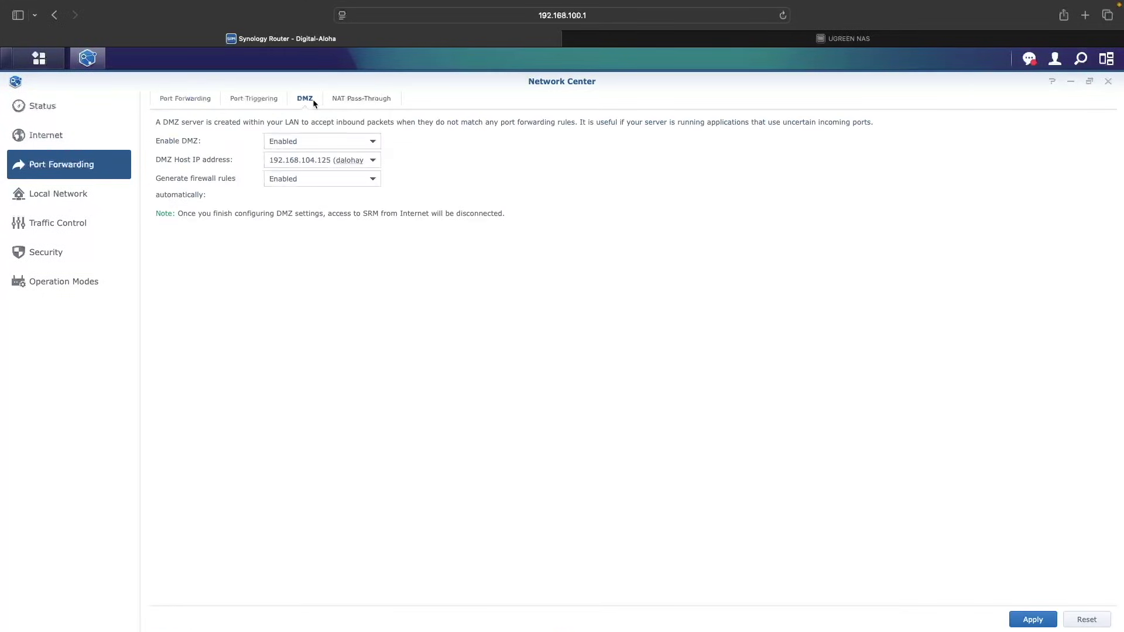
click(313, 141)
click(310, 175)
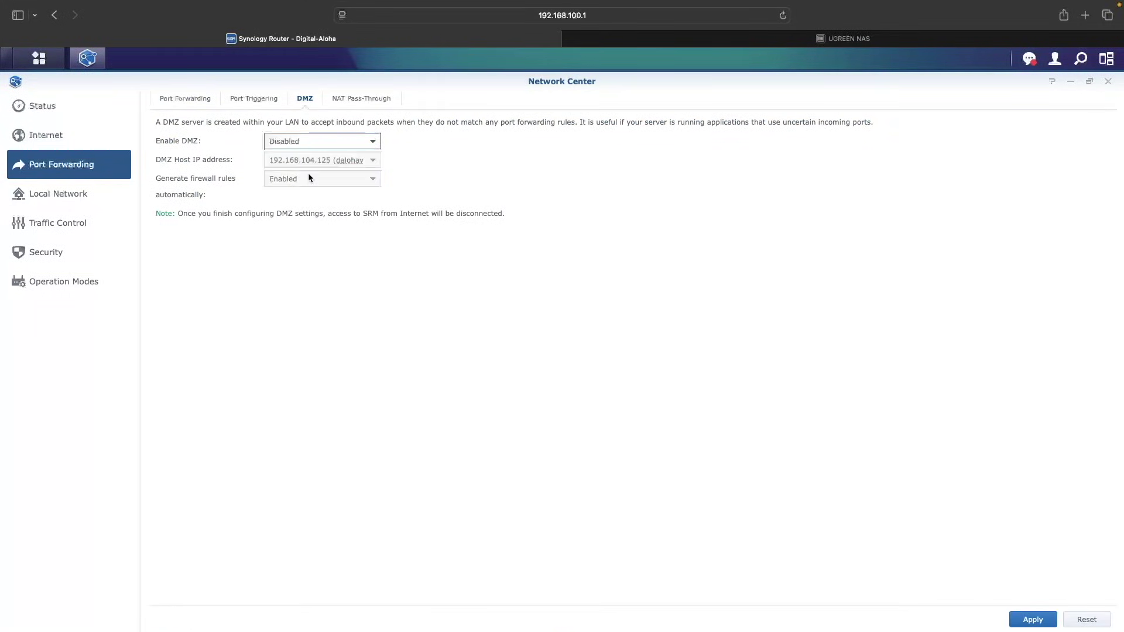
click(1044, 619)
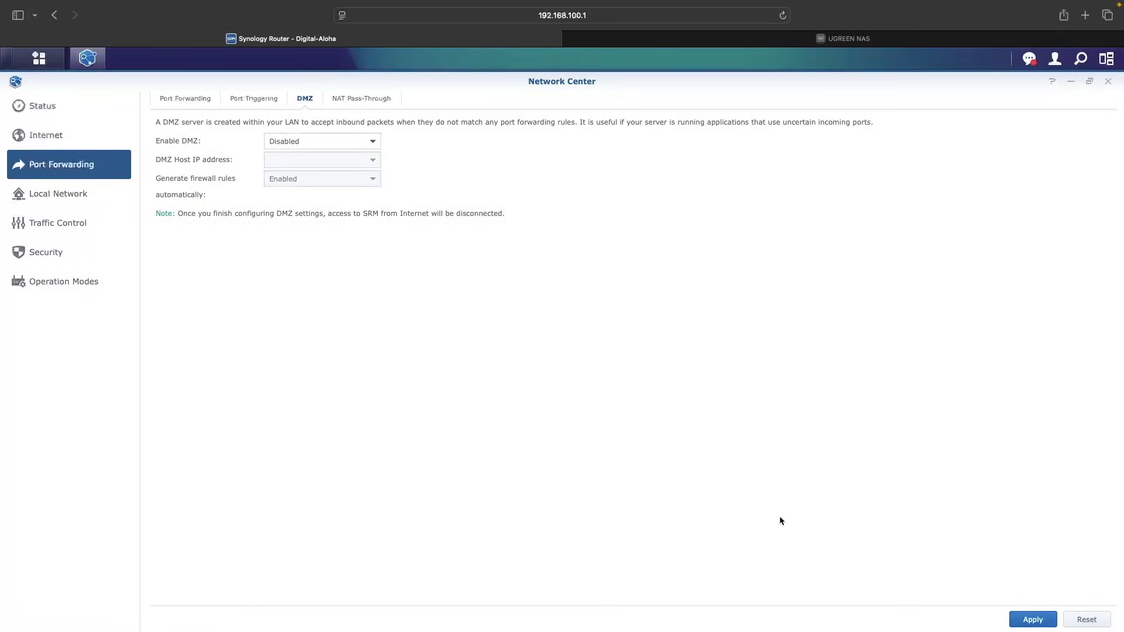
Enable and apply the Internet To Synology - WordPress port forwarding rule, and display the router's firewall rules
click(181, 103)
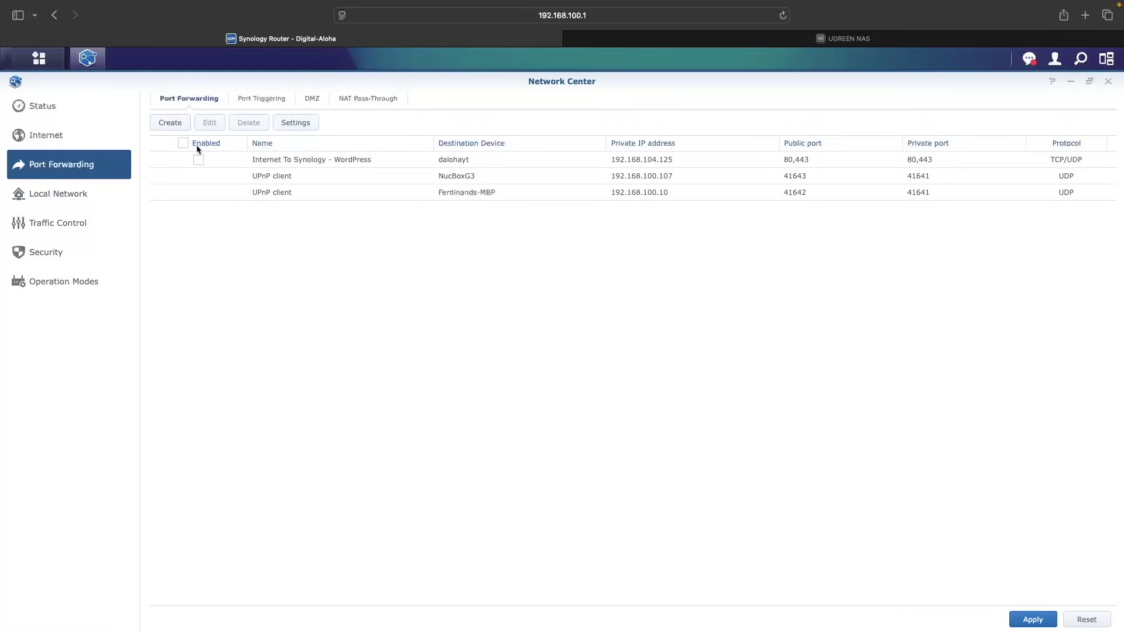
click(199, 161)
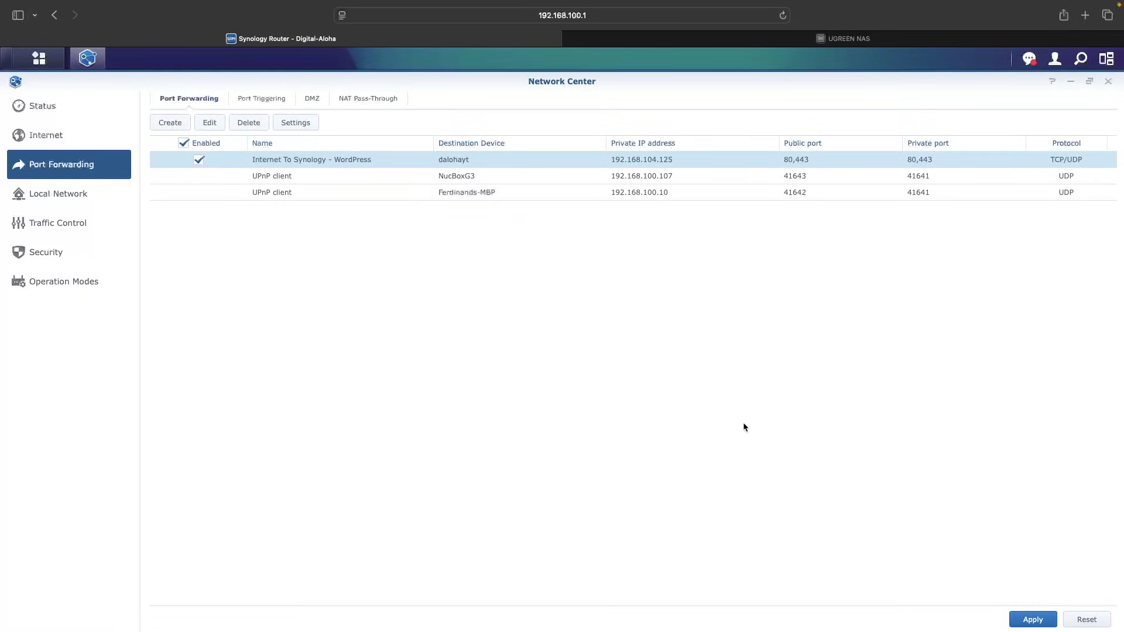
click(1016, 620)
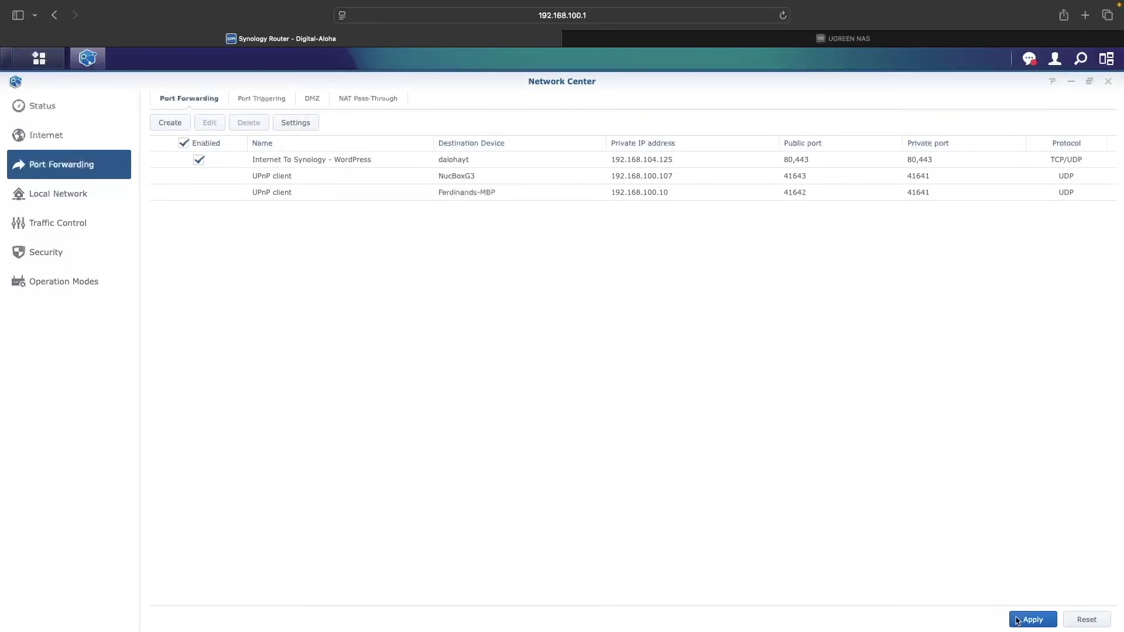
click(75, 255)
click(219, 102)
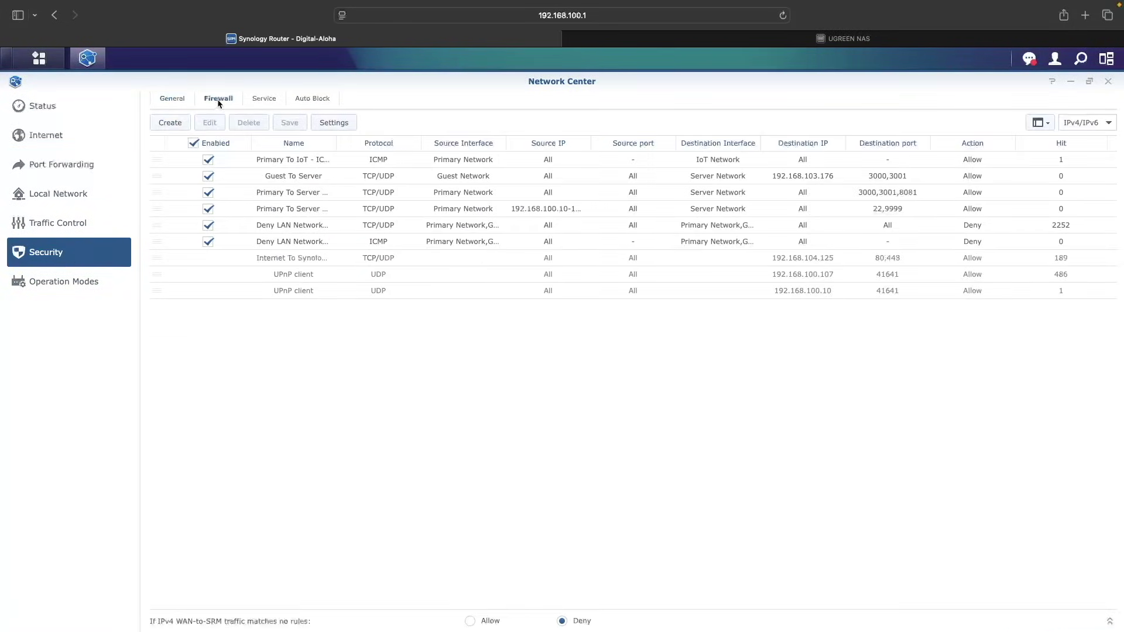